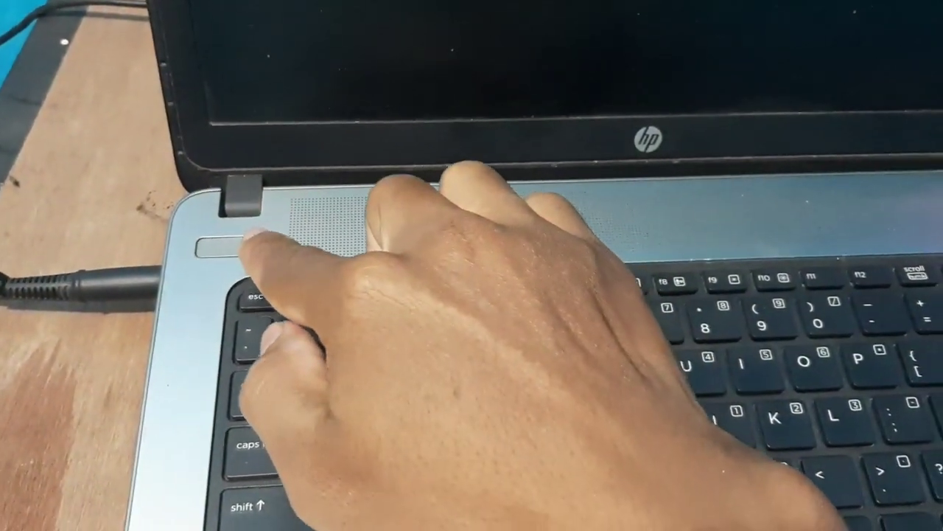
key("XF86PowerOff")
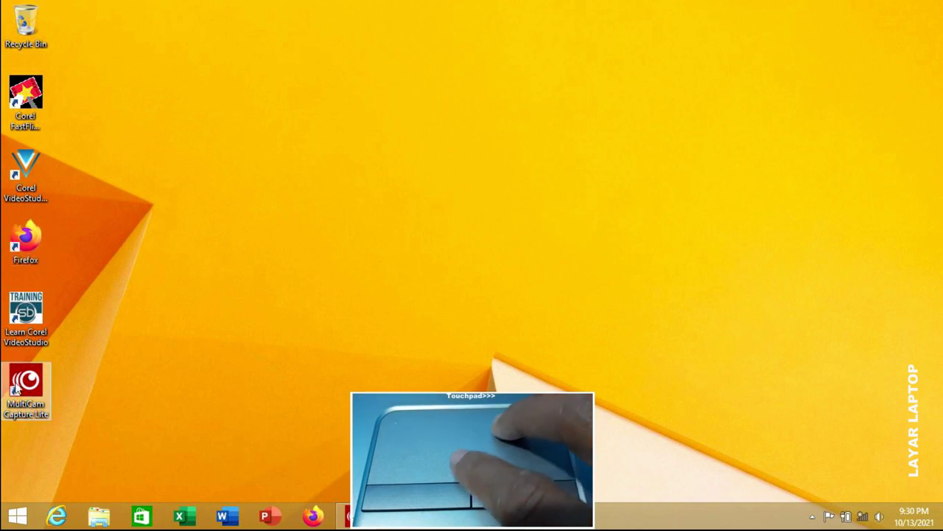
Launch Firefox from its desktop shortcut, dismiss the address bar suggestion, and close the browser window
double_click(34, 247)
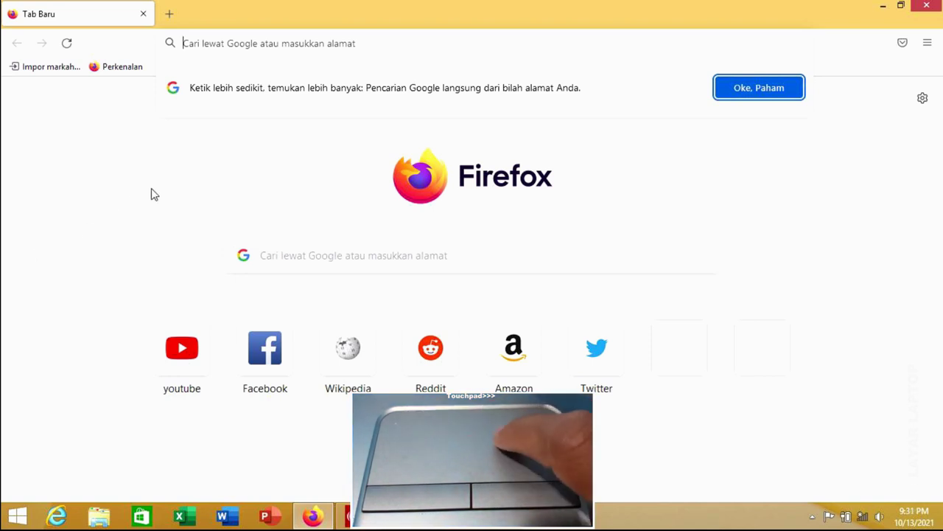
left_click(223, 164)
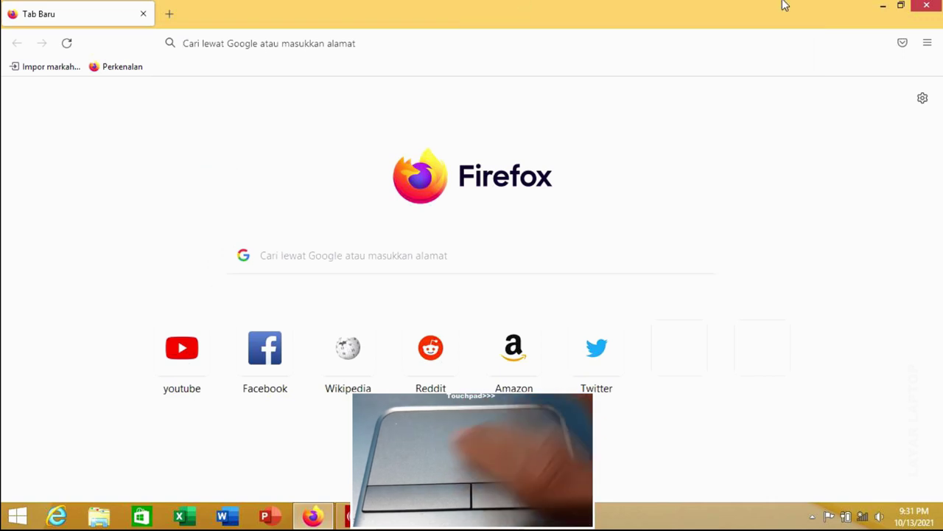
left_click(926, 5)
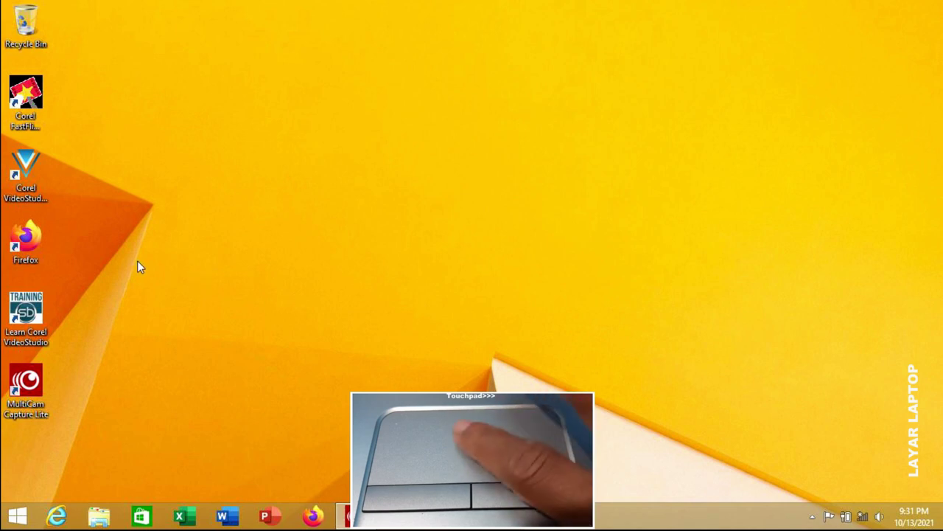
Launch Firefox again, accept the Google search tip with "Oke, Paham", and minimize the browser window
double_click(32, 249)
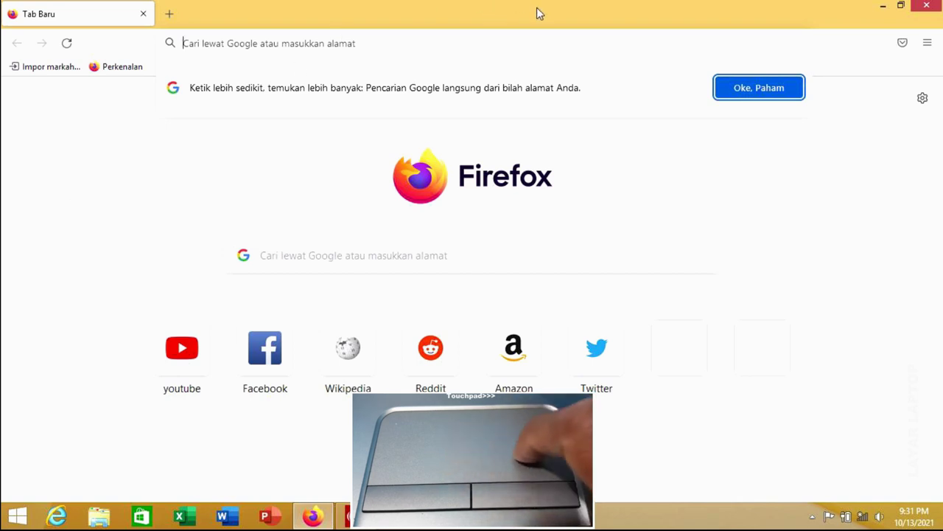
left_click(737, 91)
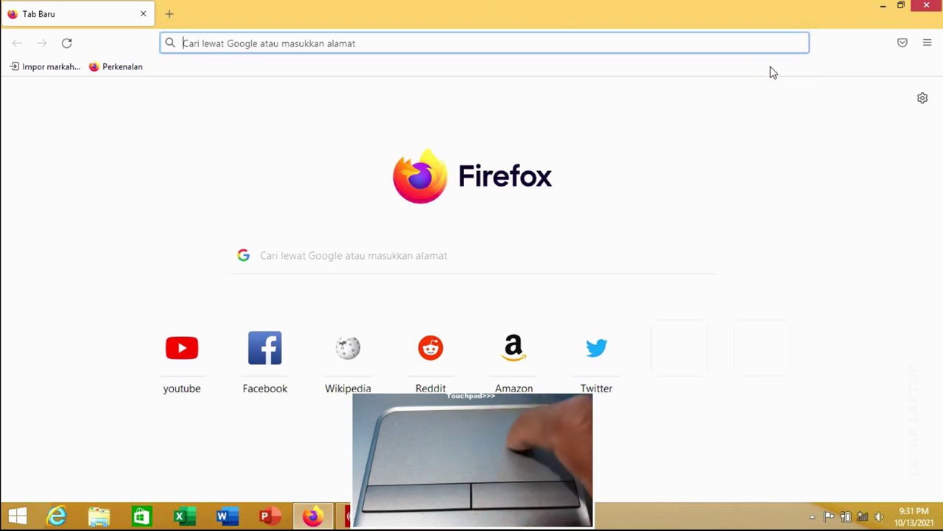
left_click(883, 5)
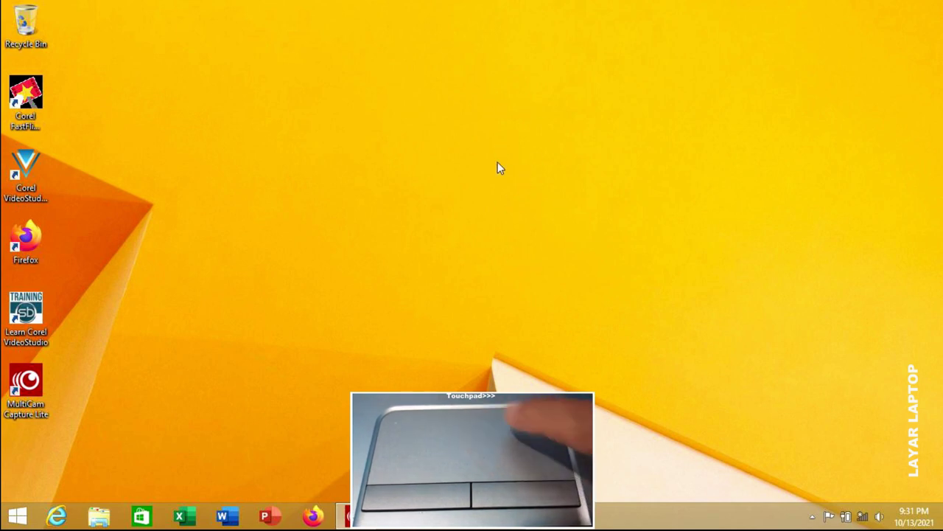
Display the desktop icons as large icons
right_click(481, 117)
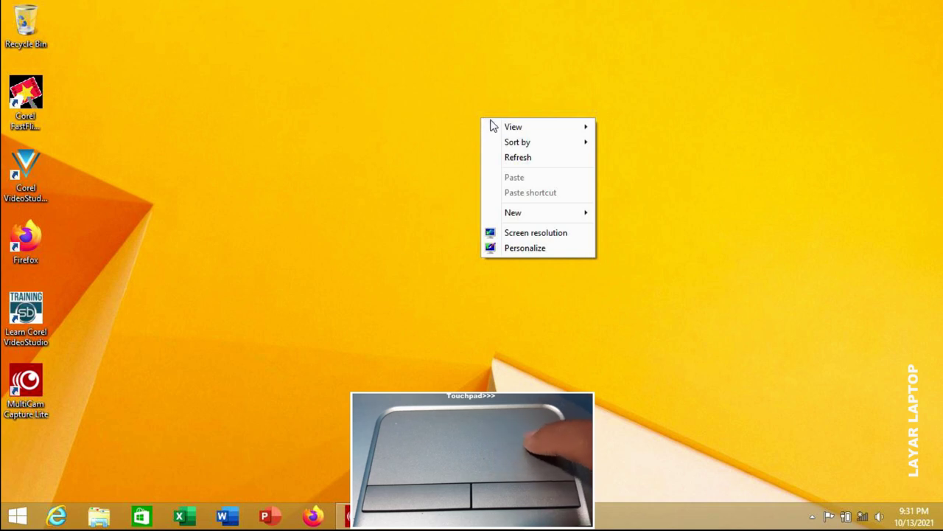
mouse_move(525, 146)
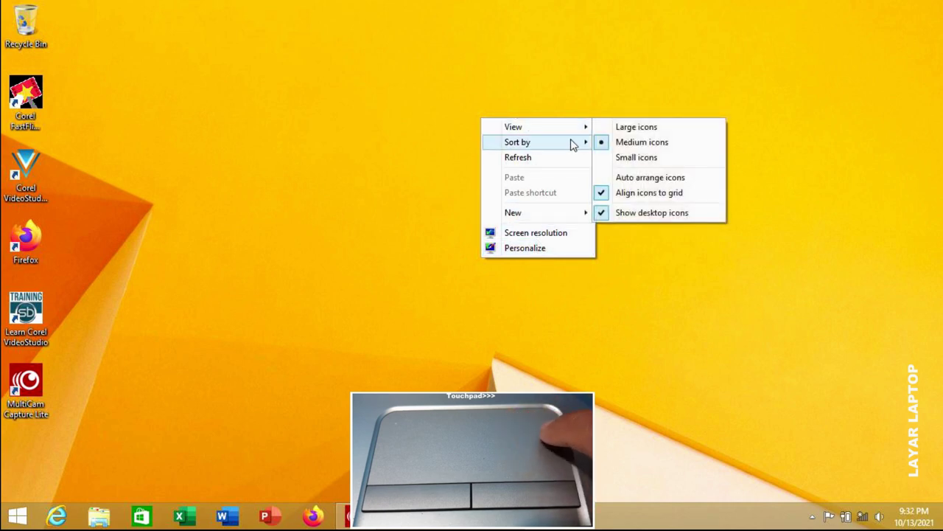
mouse_move(569, 141)
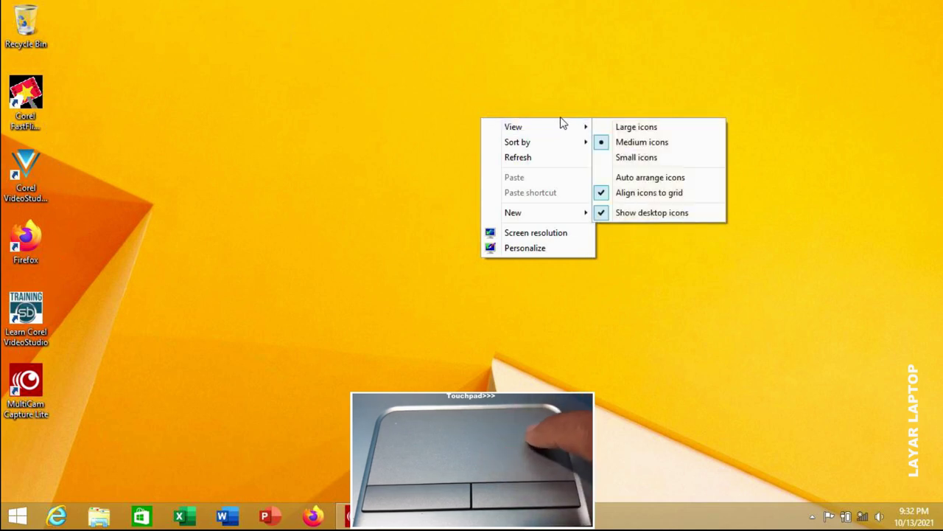
left_click(623, 127)
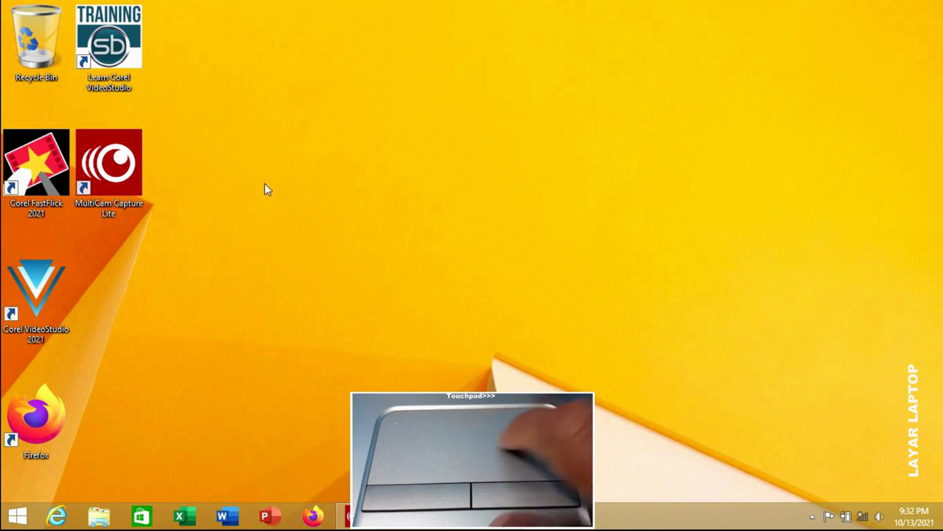
left_click_drag(145, 149, 205, 151)
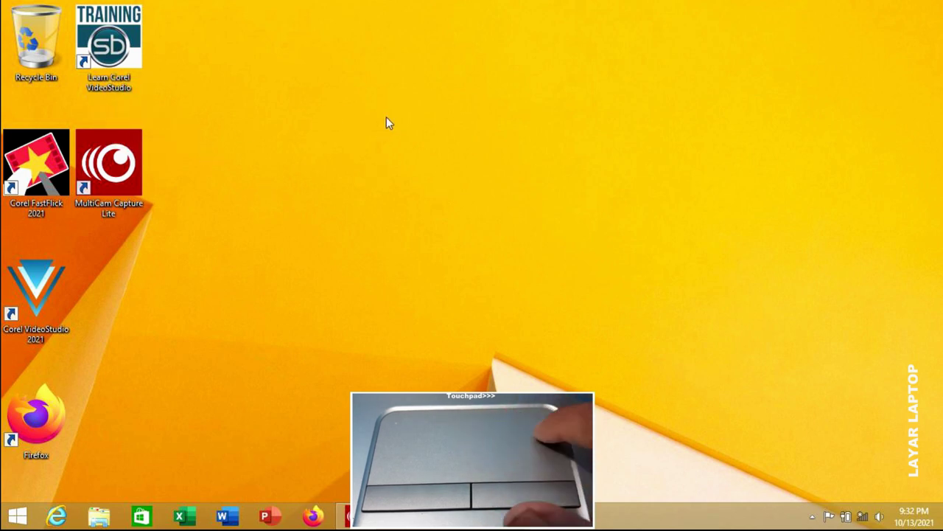
Display the desktop icons as small icons
right_click(427, 115)
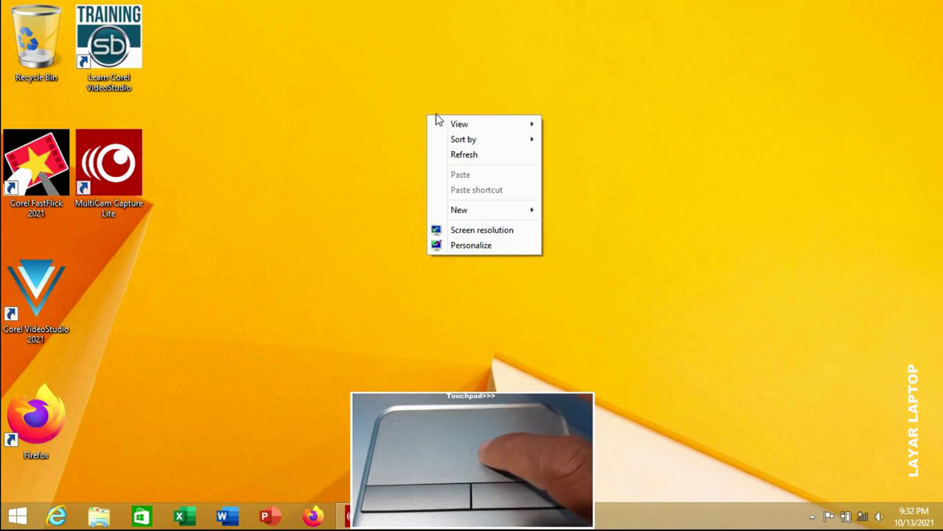
mouse_move(457, 126)
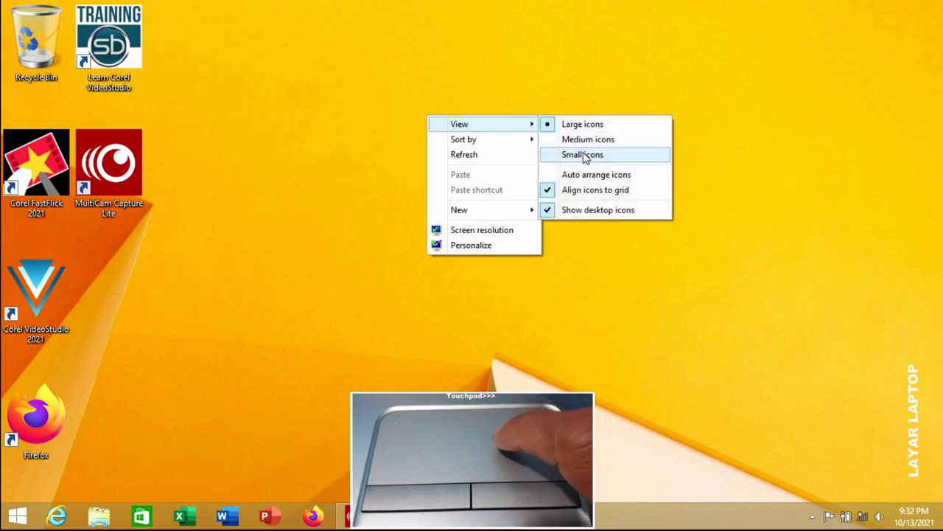
left_click(582, 154)
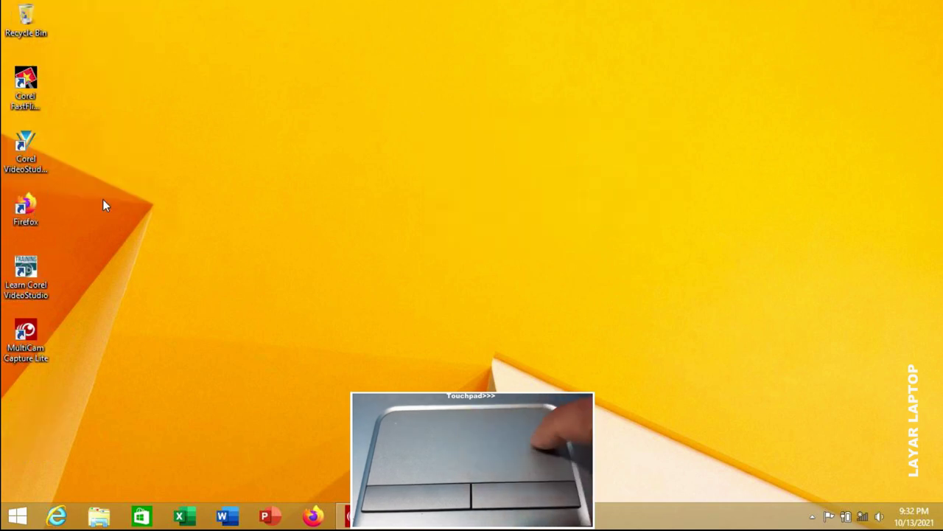
View the desktop's sorting options, and refresh the desktop five times in a row
right_click(337, 83)
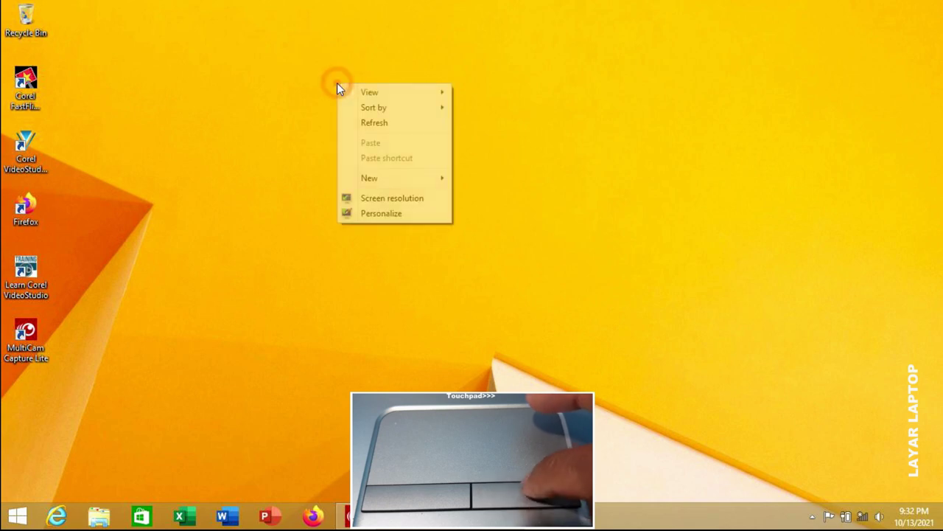
mouse_move(373, 109)
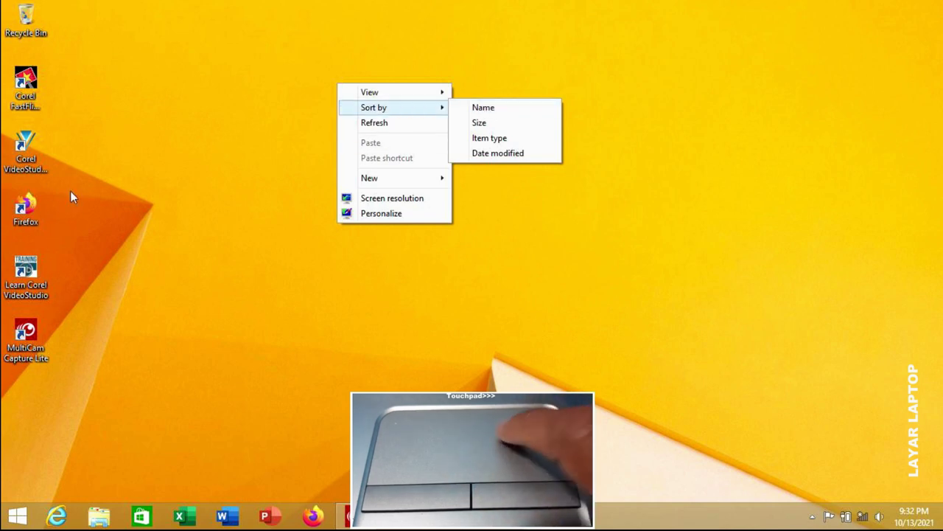
left_click(402, 126)
right_click(457, 147)
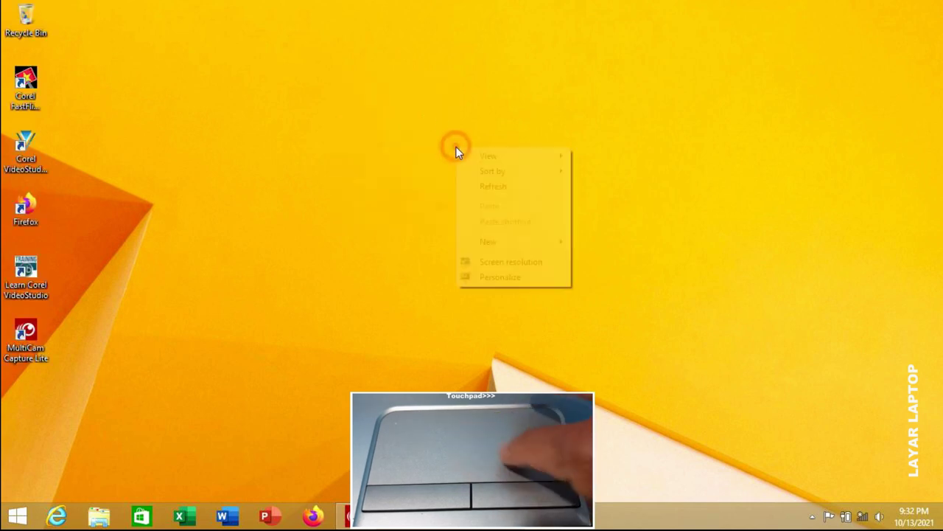
left_click(480, 185)
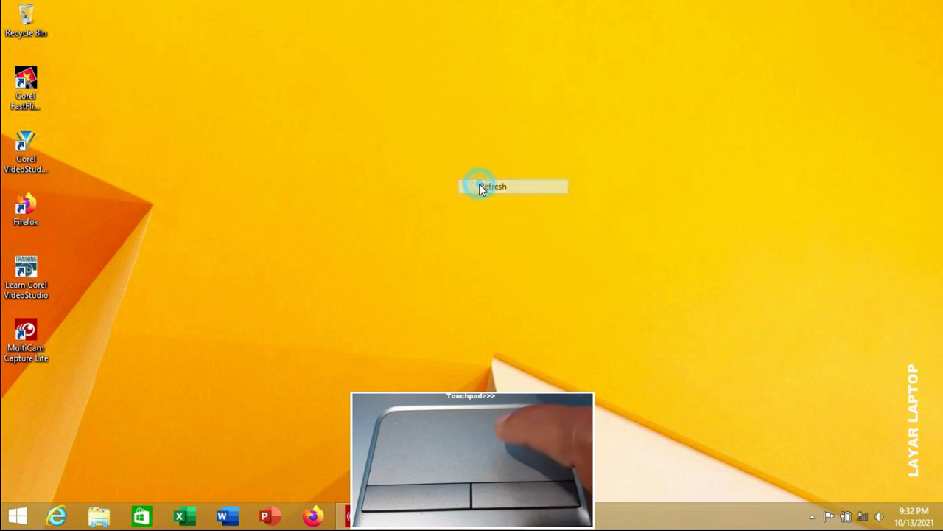
right_click(461, 130)
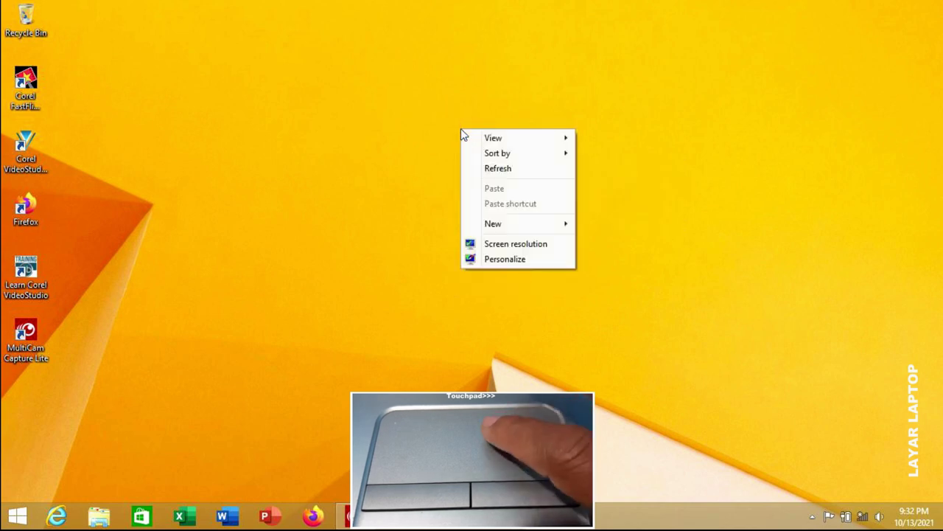
left_click(480, 168)
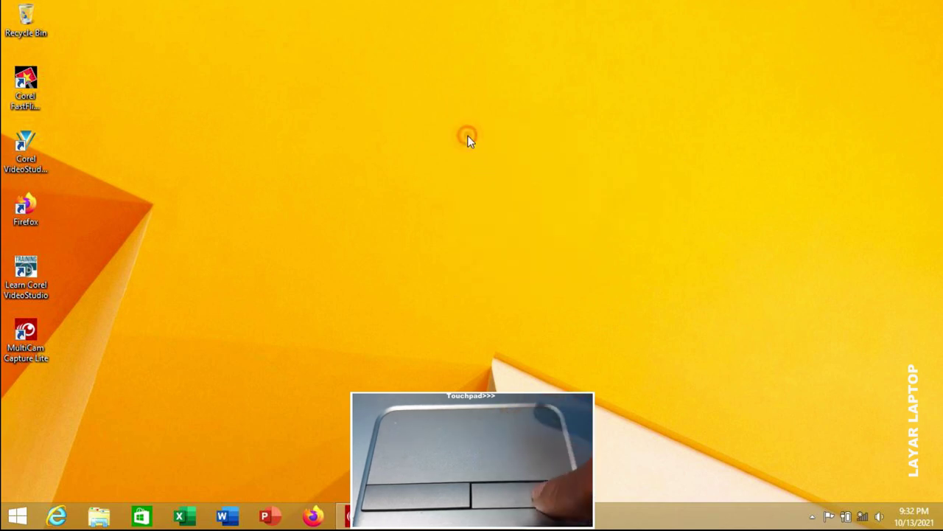
right_click(467, 136)
left_click(498, 176)
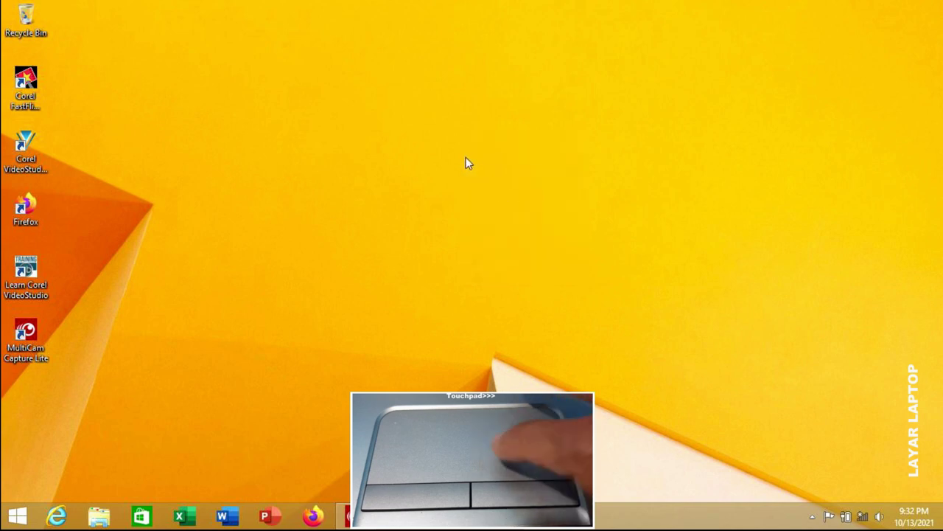
right_click(466, 157)
left_click(486, 196)
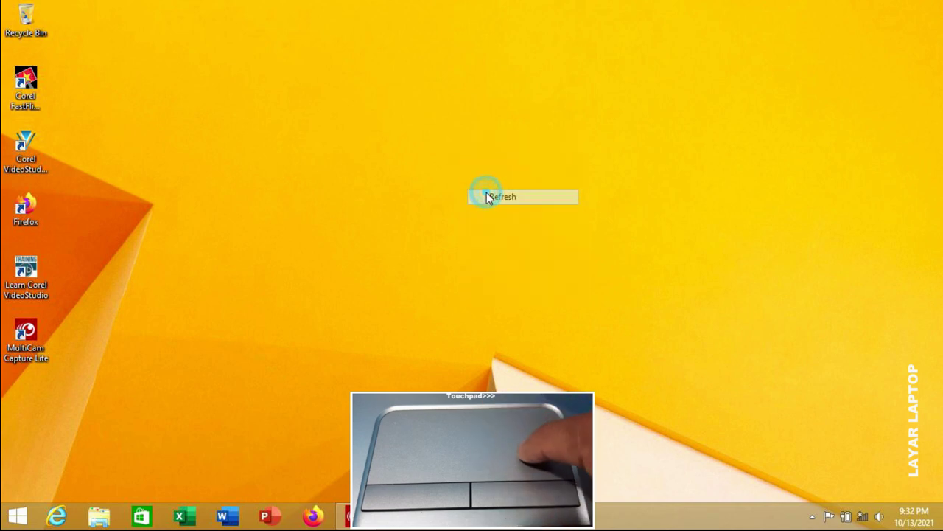
Create a folder on the desktop and keep the default name "New folder"
right_click(442, 122)
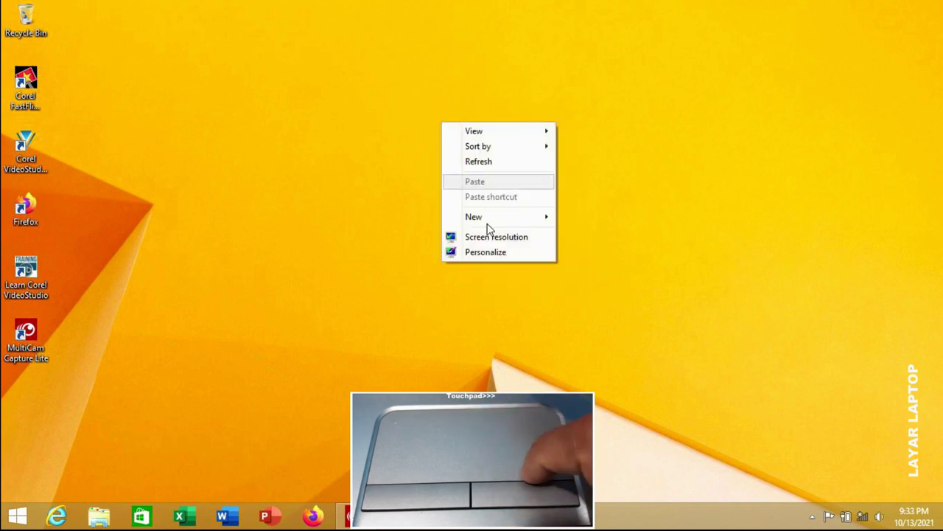
mouse_move(503, 220)
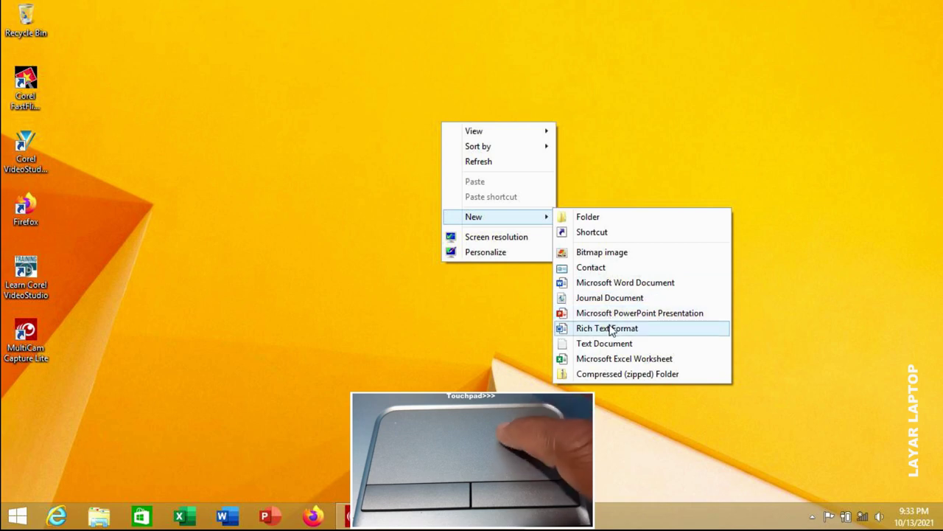
left_click(573, 218)
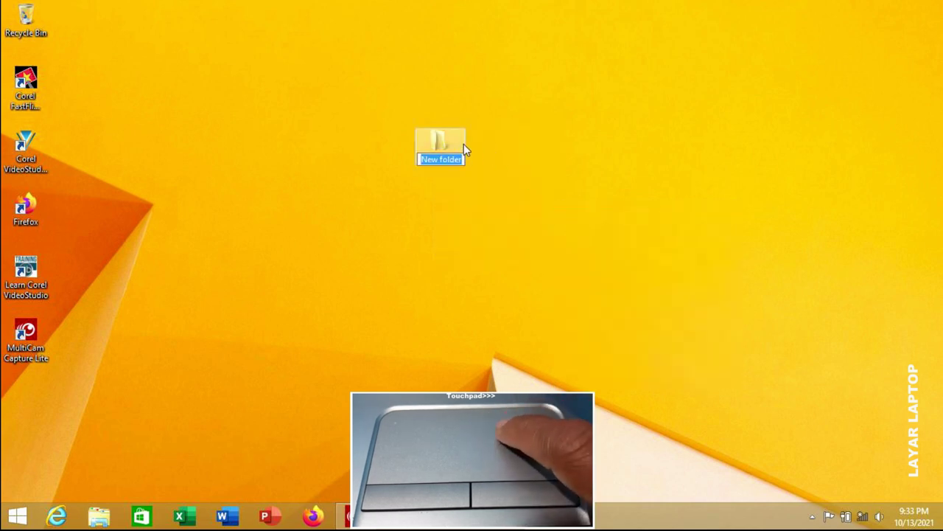
left_click(463, 144)
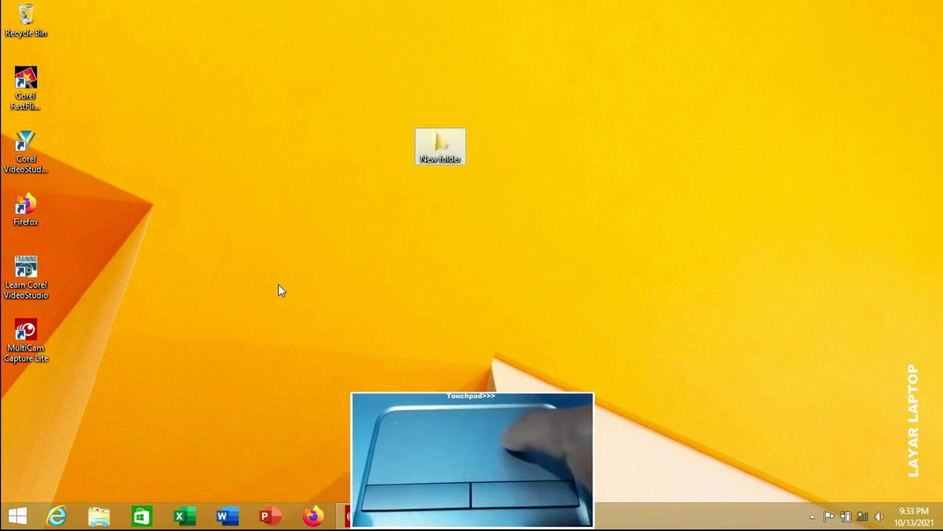
Move the new folder below the MultiCam Capture Lite shortcut, and back out to the open middle area of the desktop
left_click(444, 146)
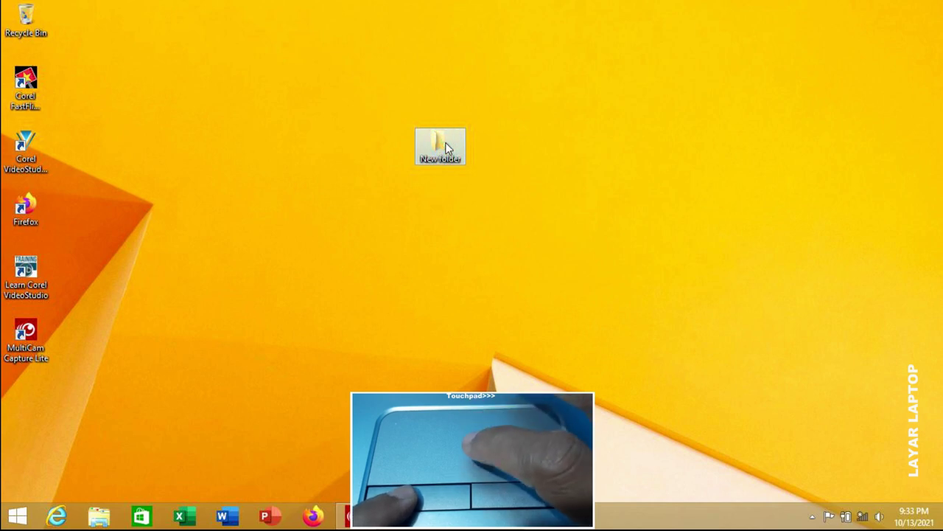
left_click_drag(447, 147, 118, 427)
mouse_move(50, 415)
left_mouse_down()
mouse_move(40, 392)
mouse_move(37, 403)
left_mouse_up()
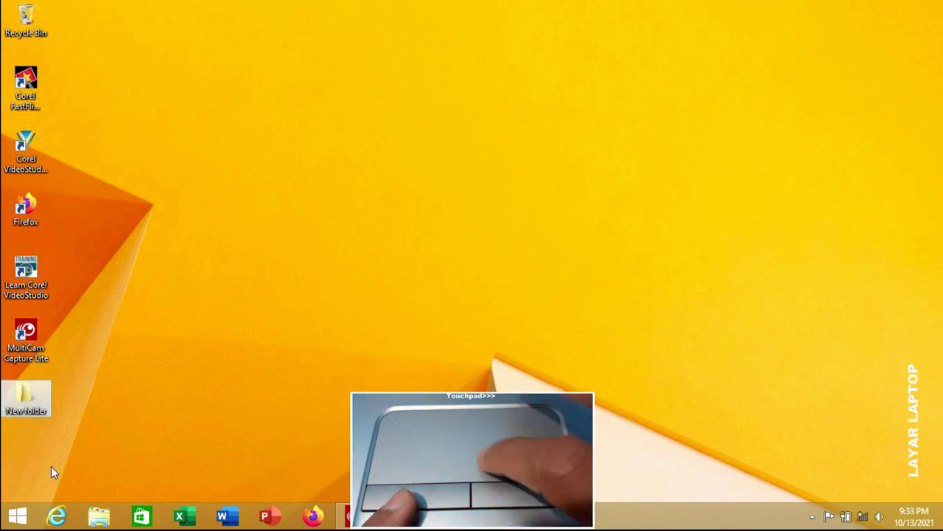
left_click_drag(25, 396, 321, 288)
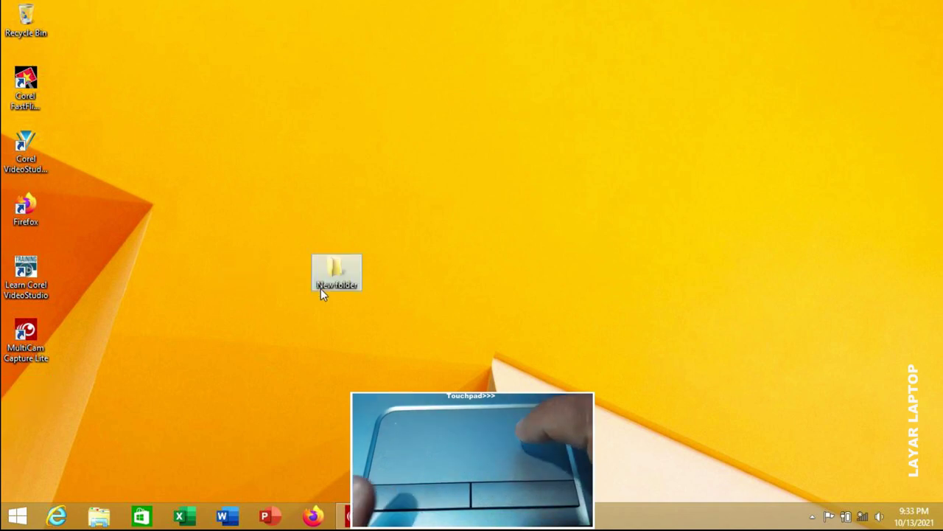
Turn on automatic arrangement of the desktop icons
right_click(454, 112)
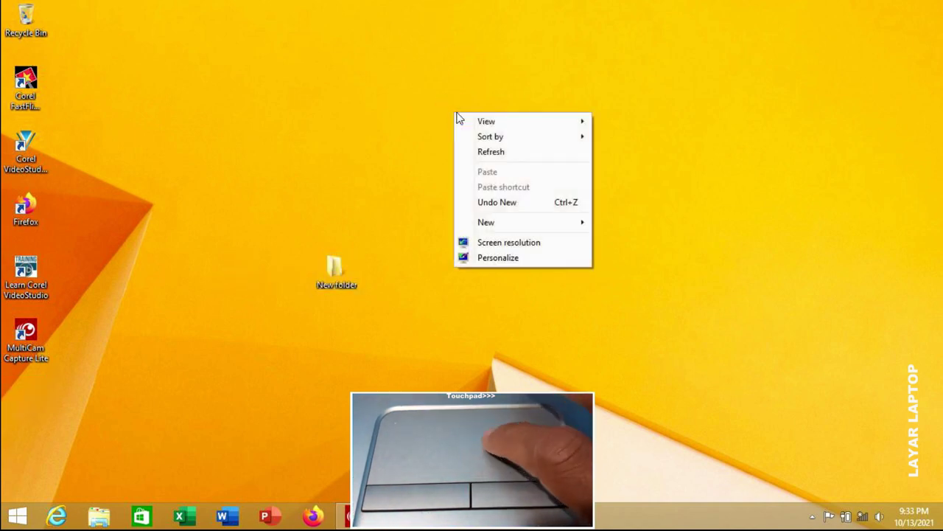
mouse_move(484, 141)
mouse_move(489, 123)
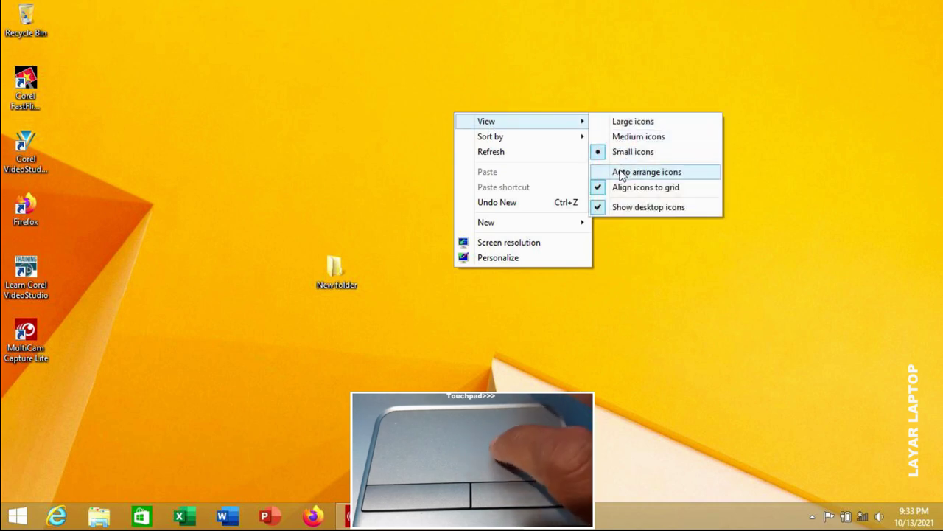
left_click(626, 172)
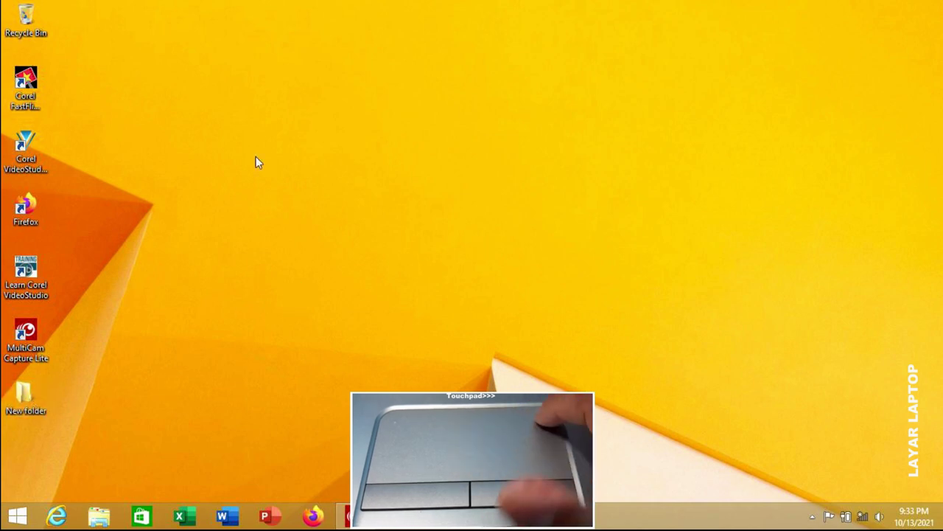
Create a second folder on the desktop and keep the default name "New folder (2)"
right_click(466, 87)
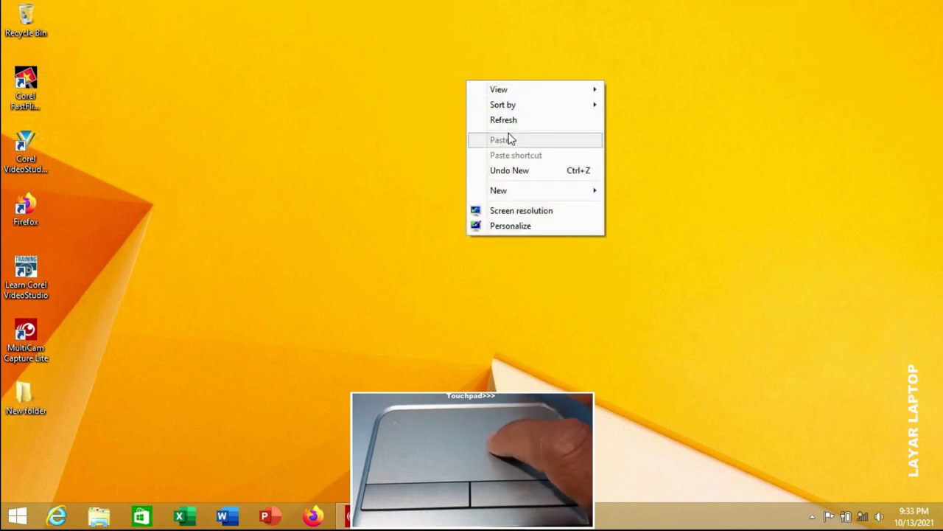
mouse_move(539, 193)
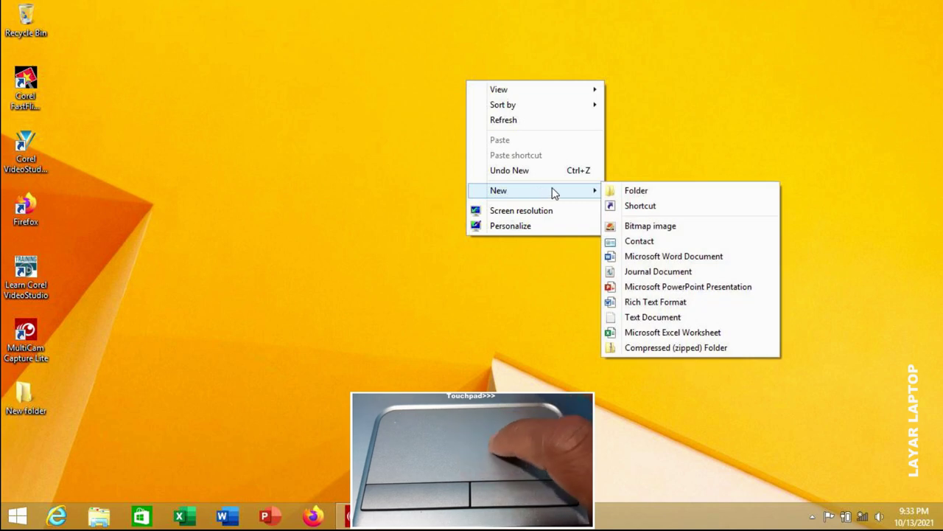
left_click(606, 192)
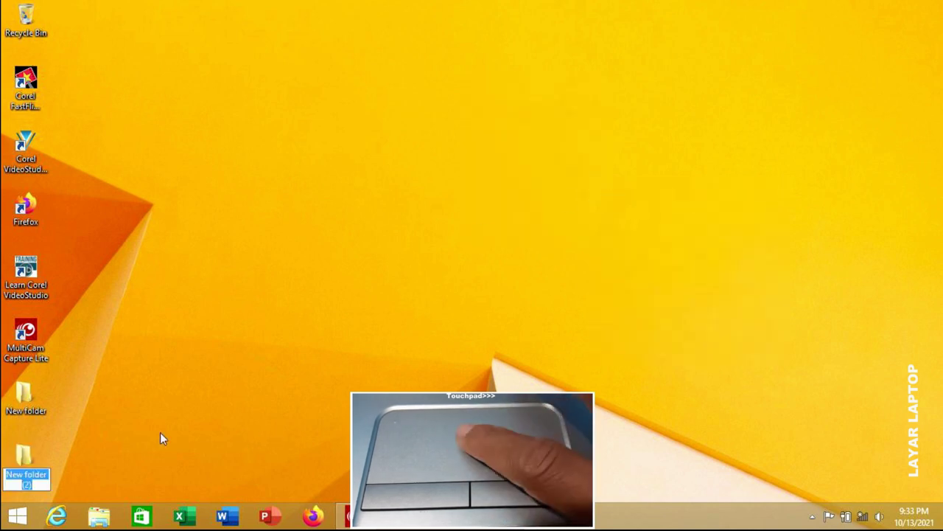
left_click(49, 456)
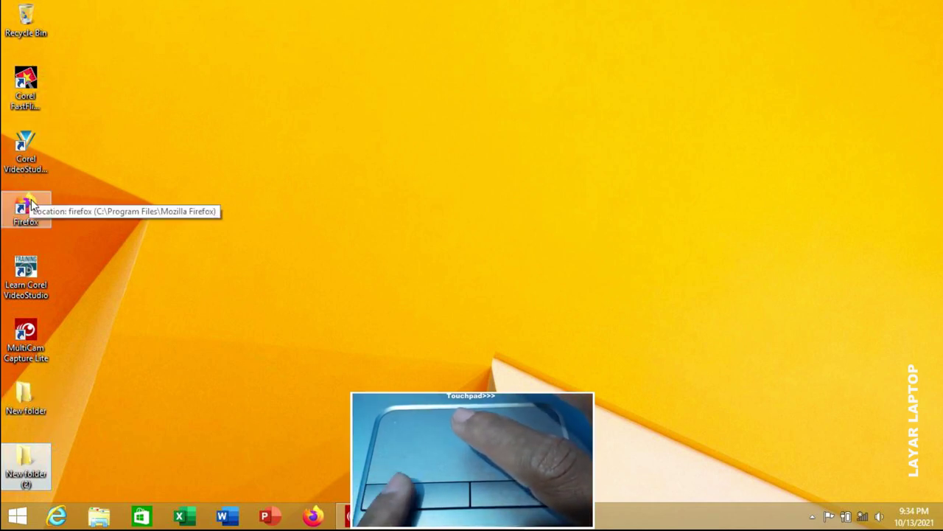
Try twice to move the Firefox shortcut out of the icon column into the open area of the desktop
left_click_drag(30, 203, 589, 114)
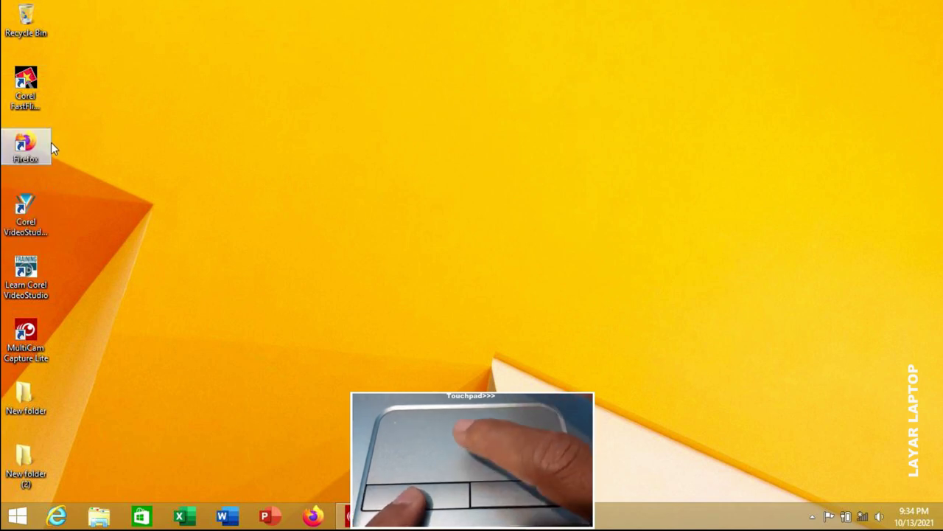
left_click_drag(51, 142, 312, 350)
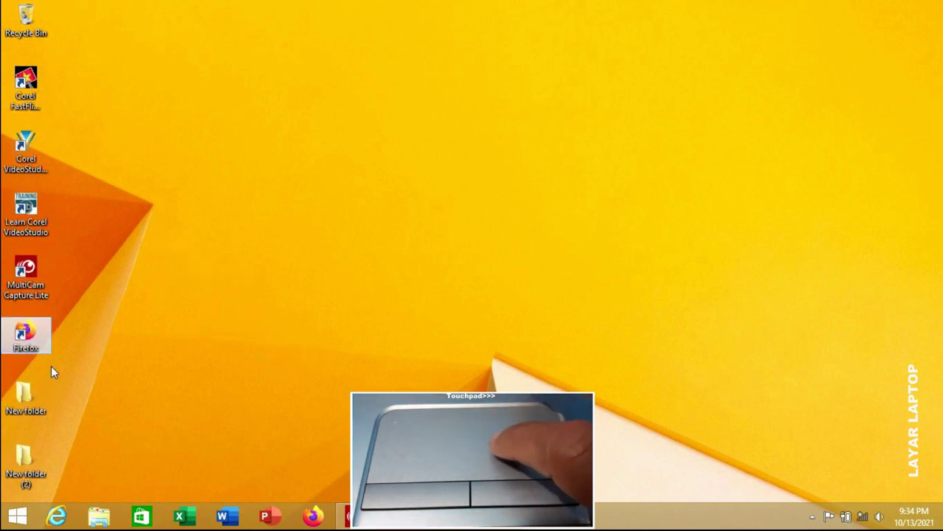
Turn off automatic arrangement of the desktop icons and move the Firefox shortcut to the far side of the desktop, away from the icon column
right_click(437, 130)
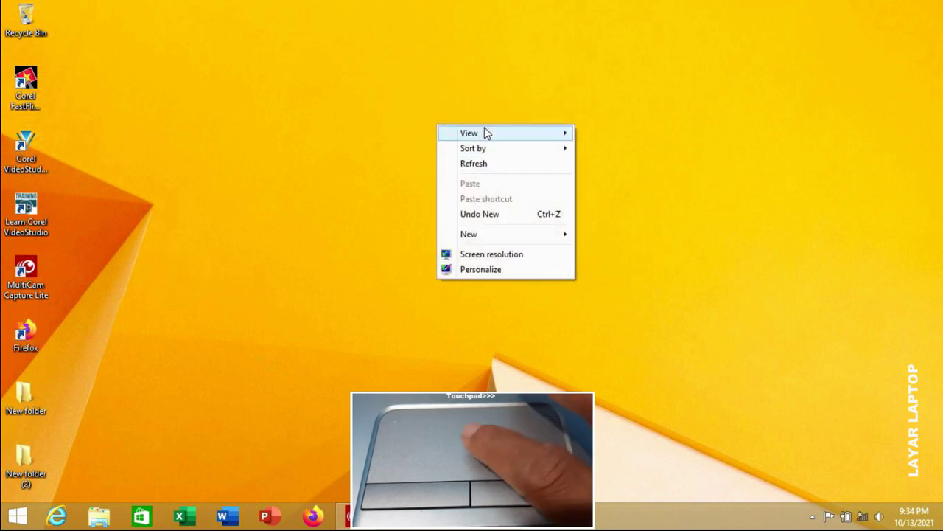
mouse_move(569, 133)
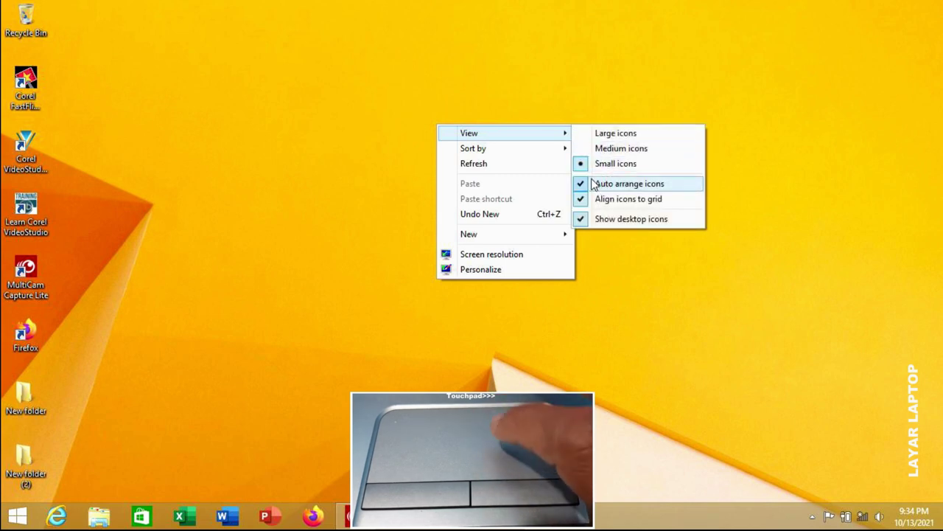
left_click(604, 185)
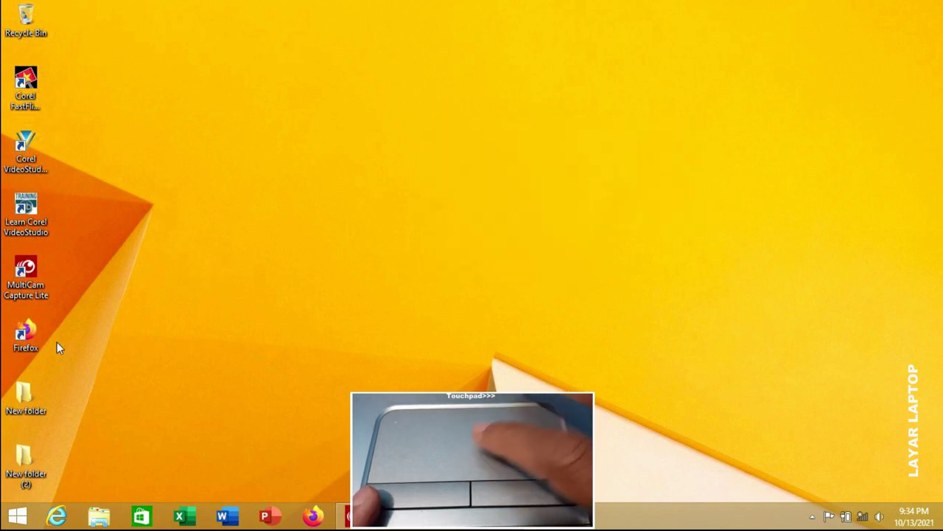
left_click(37, 336)
left_click_drag(37, 335, 905, 255)
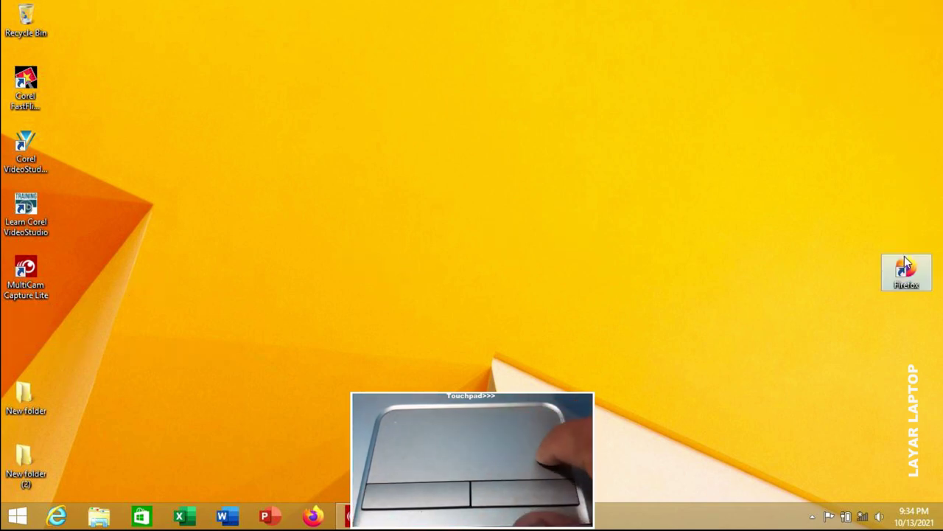
Turn automatic arrangement of the desktop icons back on
right_click(673, 62)
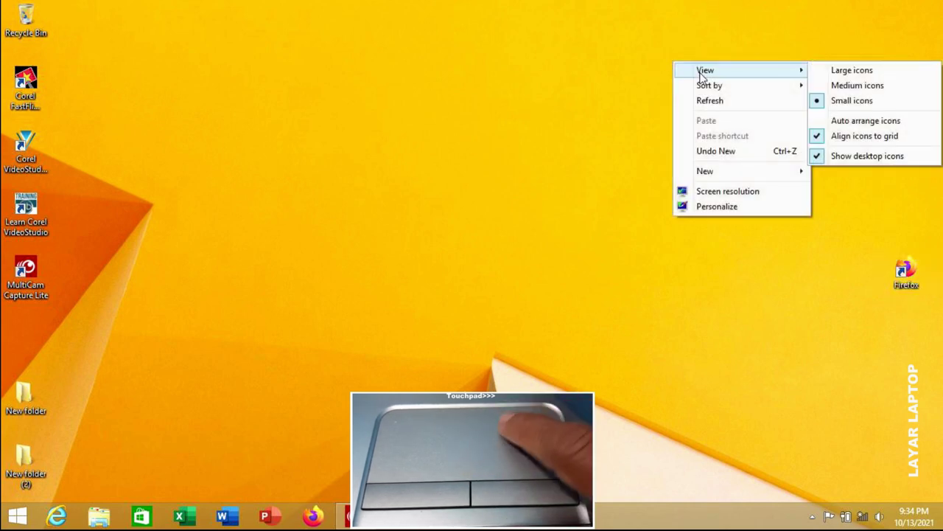
mouse_move(800, 73)
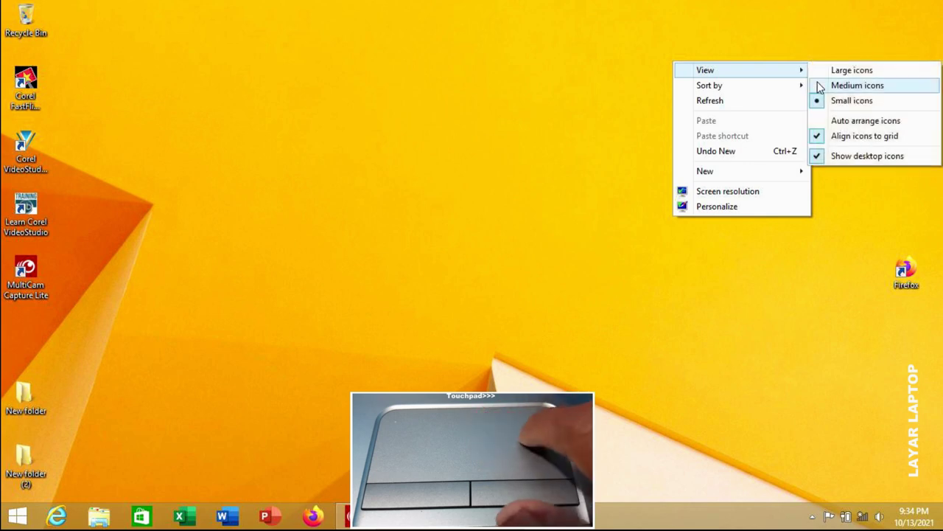
left_click(834, 120)
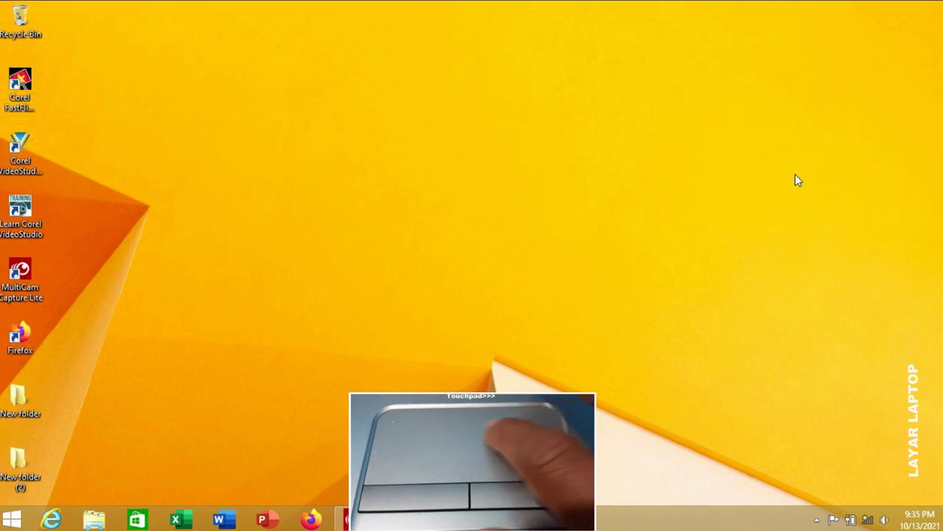
Delete the folders "New folder" and "New folder (2)" from the desktop
right_click(24, 398)
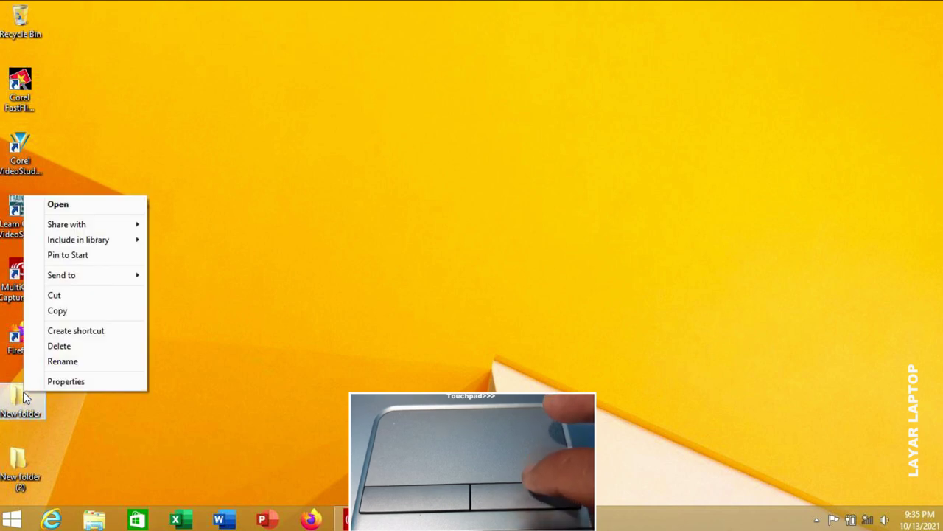
left_click(55, 345)
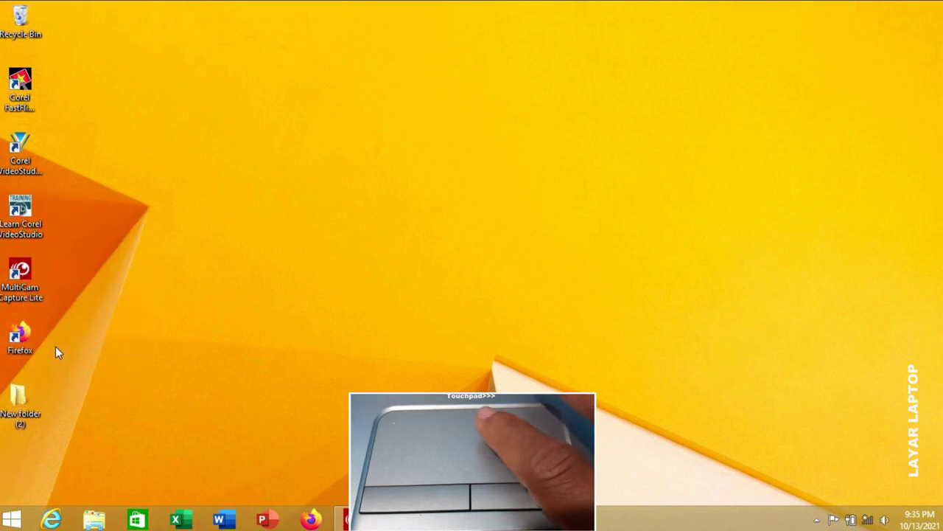
right_click(32, 393)
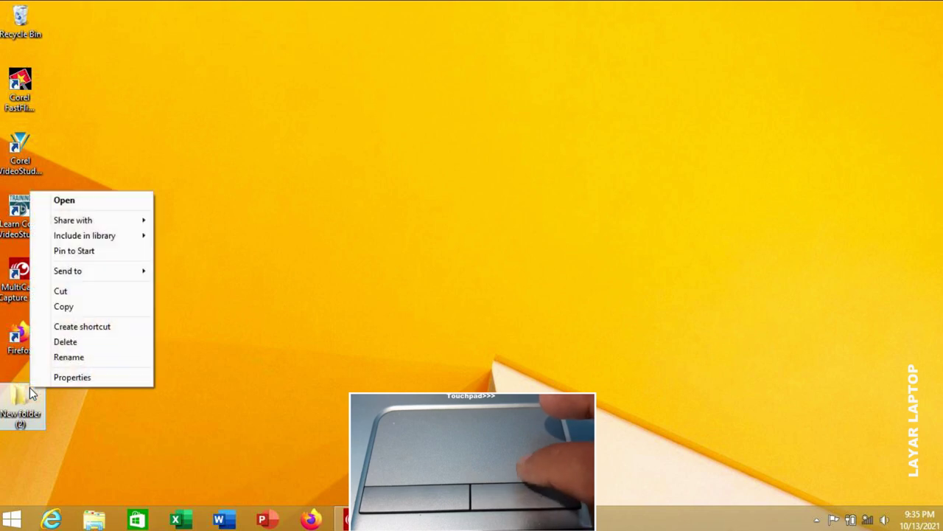
left_click(68, 342)
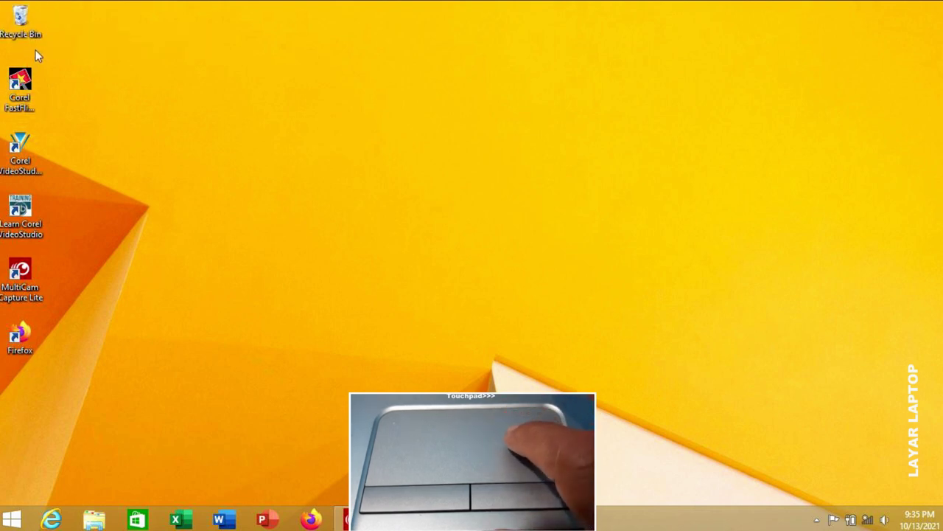
Restore "New folder (2)" from the Recycle Bin and close the Recycle Bin window
double_click(28, 34)
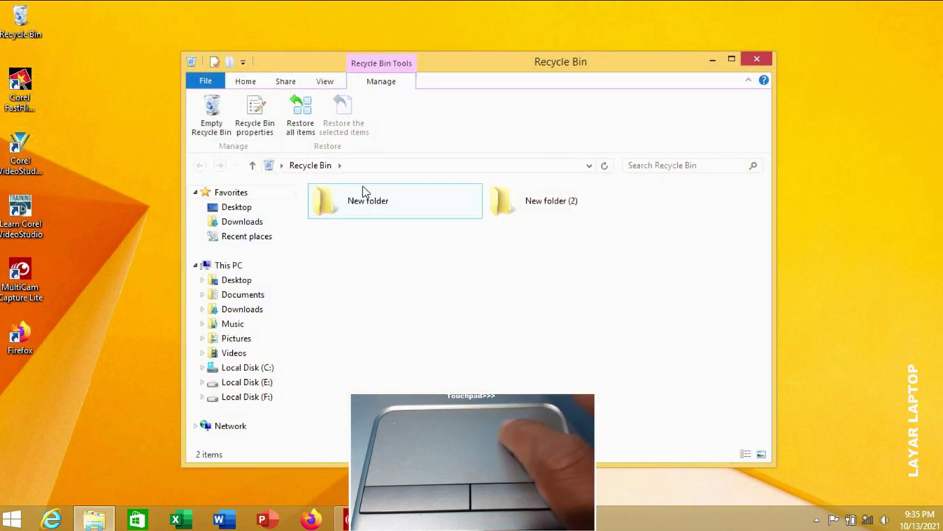
right_click(505, 206)
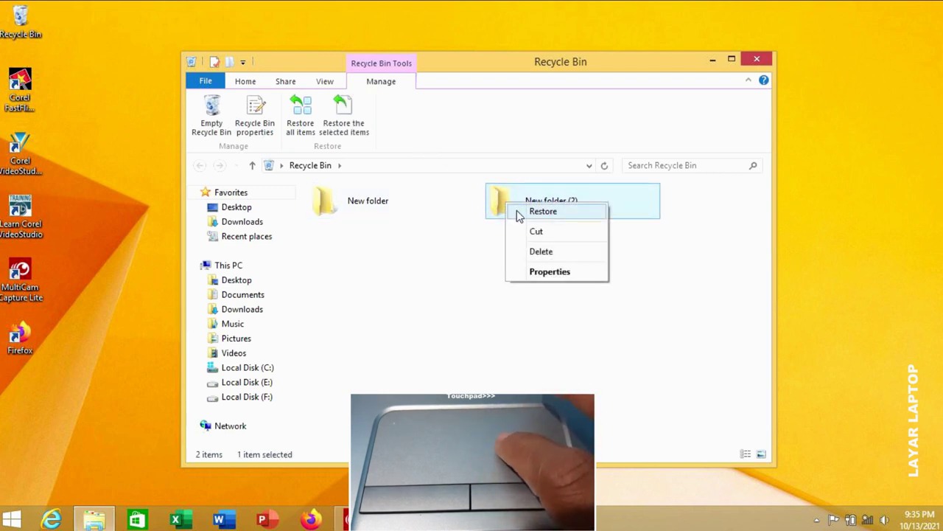
left_click(523, 212)
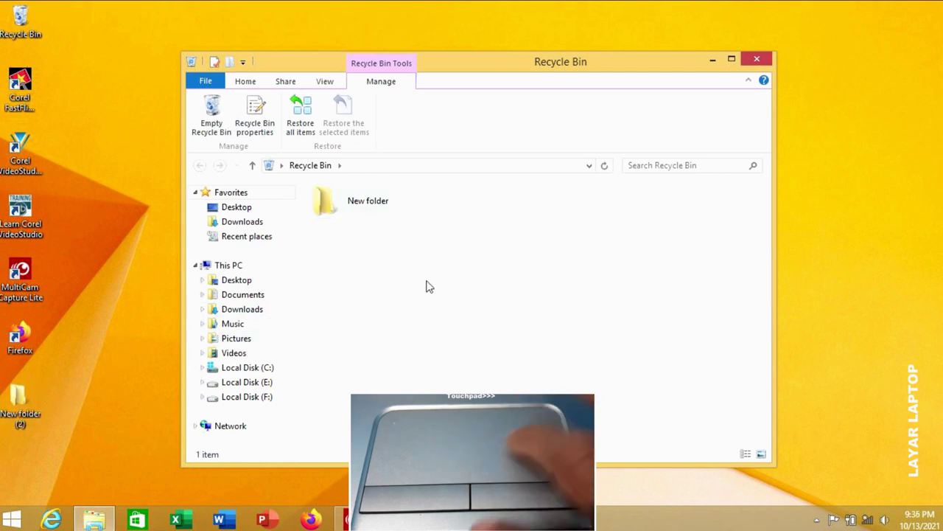
left_click(756, 61)
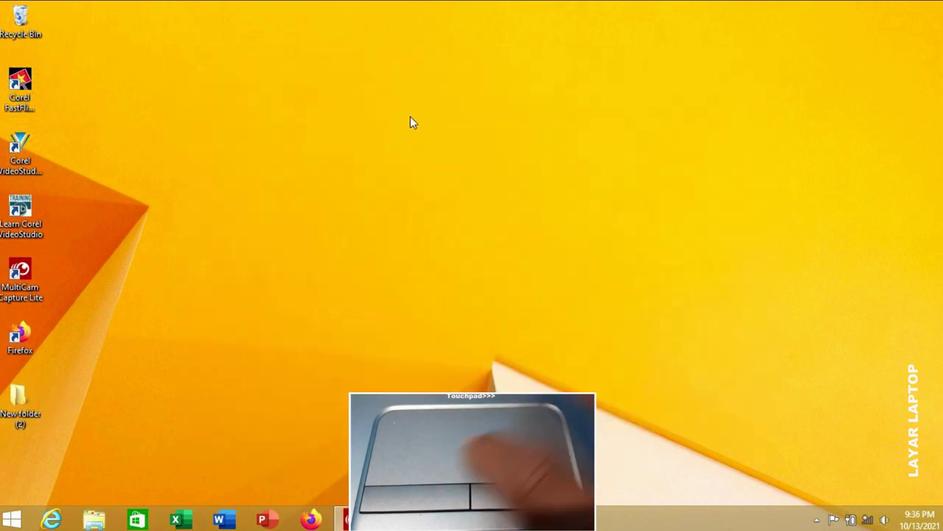
Delete "New folder (2)" from the desktop again, and empty the Recycle Bin permanently
right_click(10, 397)
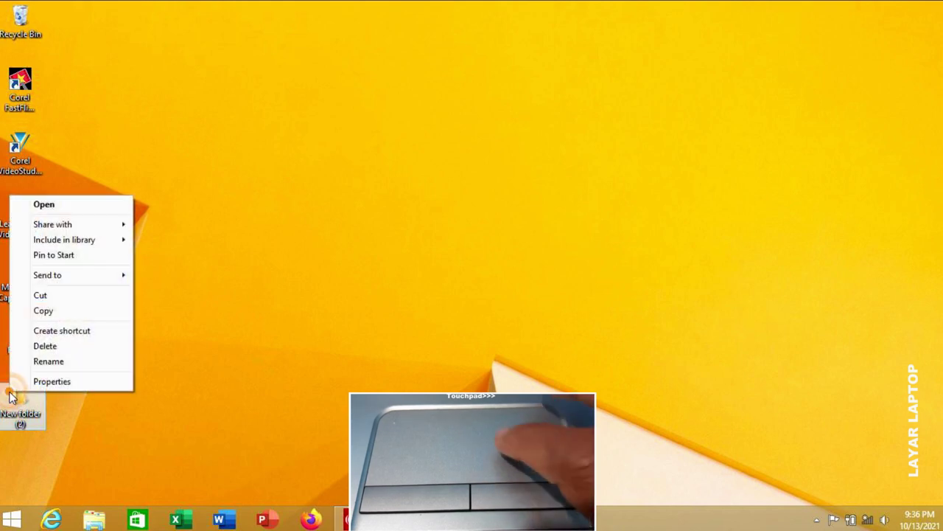
left_click(41, 346)
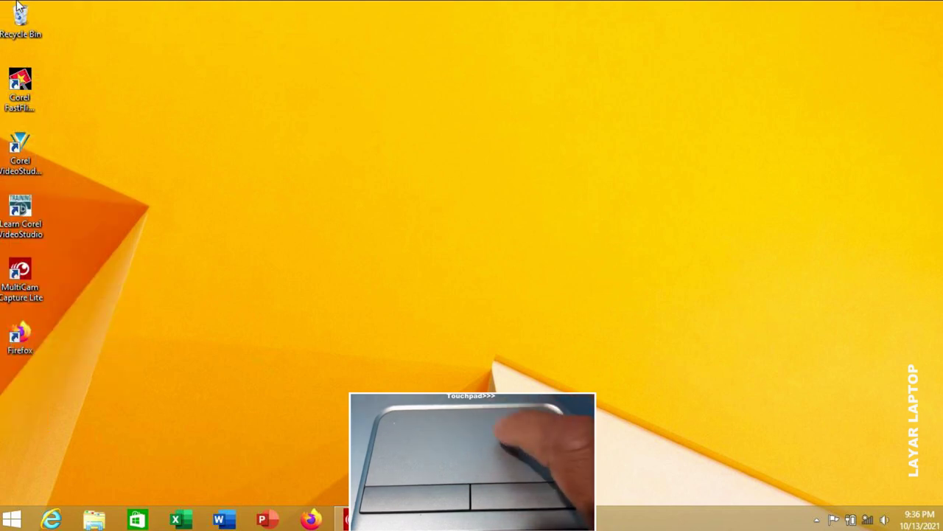
right_click(20, 16)
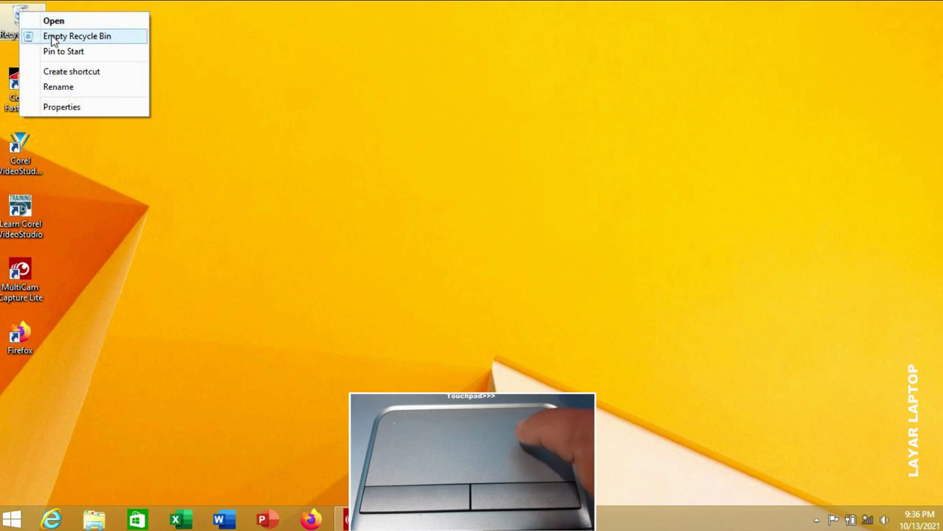
left_click(90, 39)
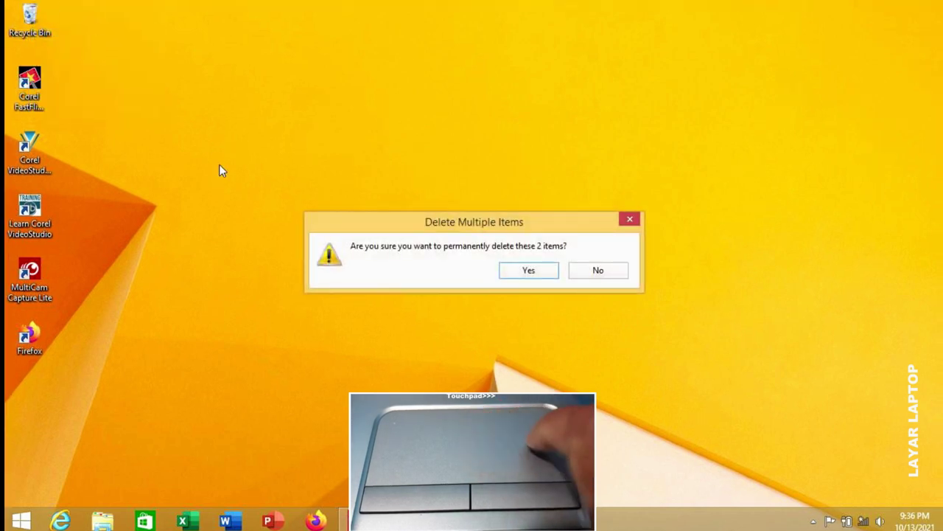
left_click(513, 272)
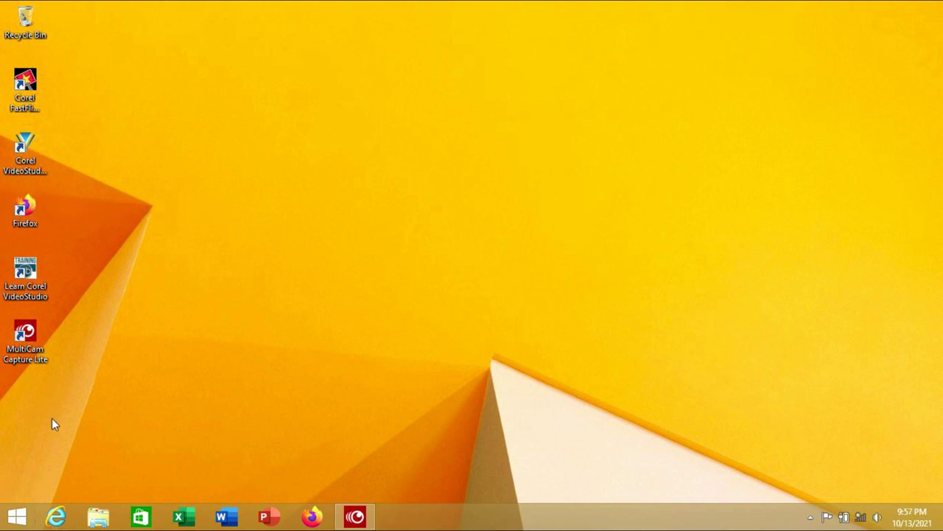
double_click(25, 210)
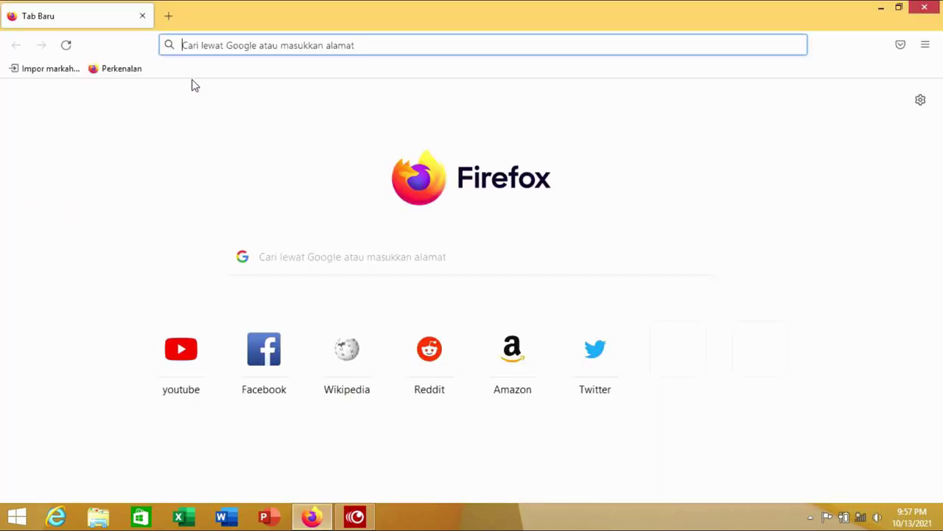
type("woo")
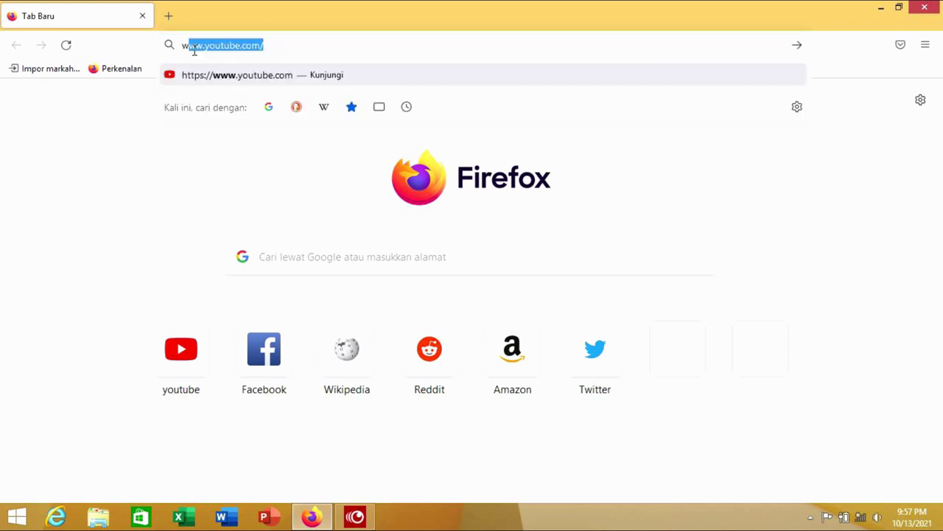
key("BackSpace")
key("BackSpace")
type("ww.")
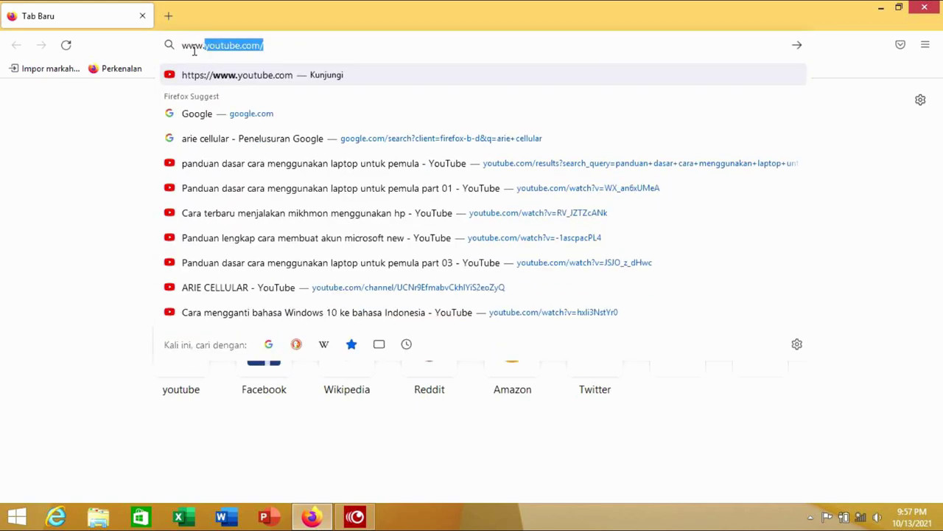
type("g")
key("Right")
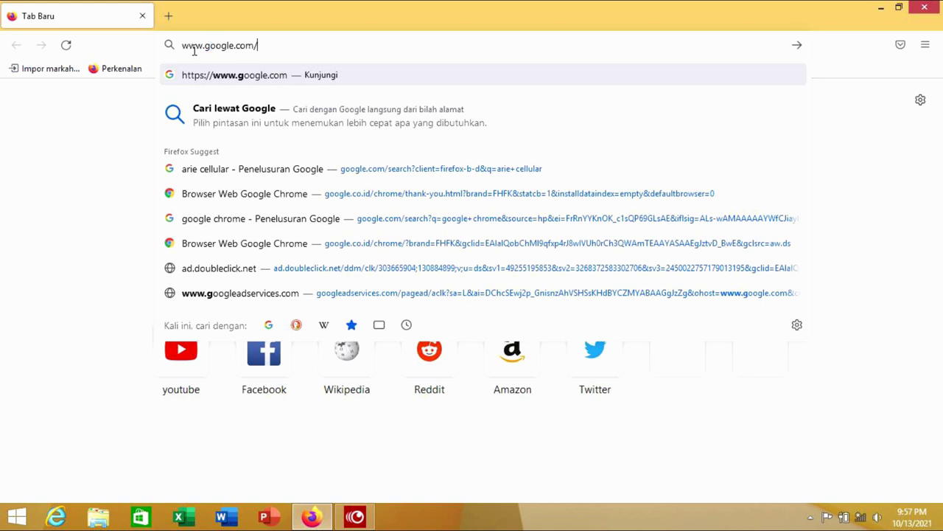
key("Return")
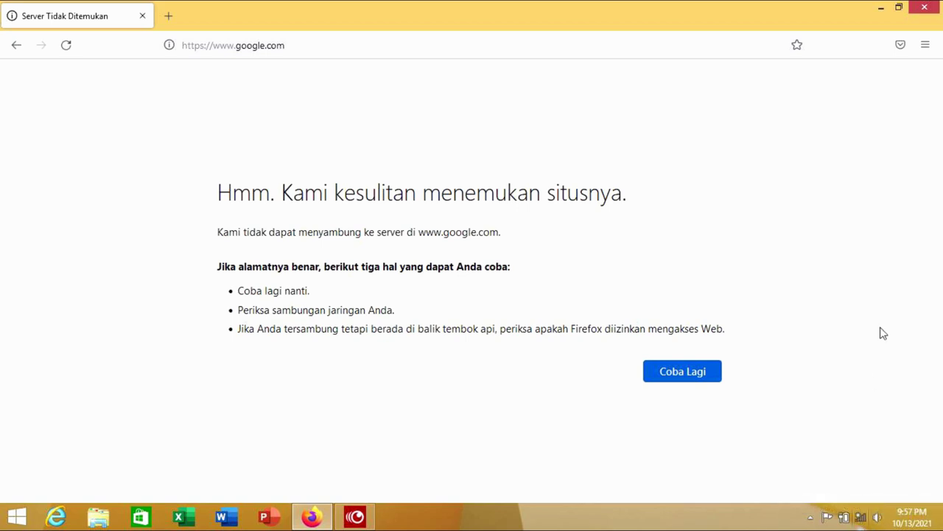
Connect the laptop to the TELKOMSEL (HSPA+) mobile broadband network and return to the browser
left_click(861, 518)
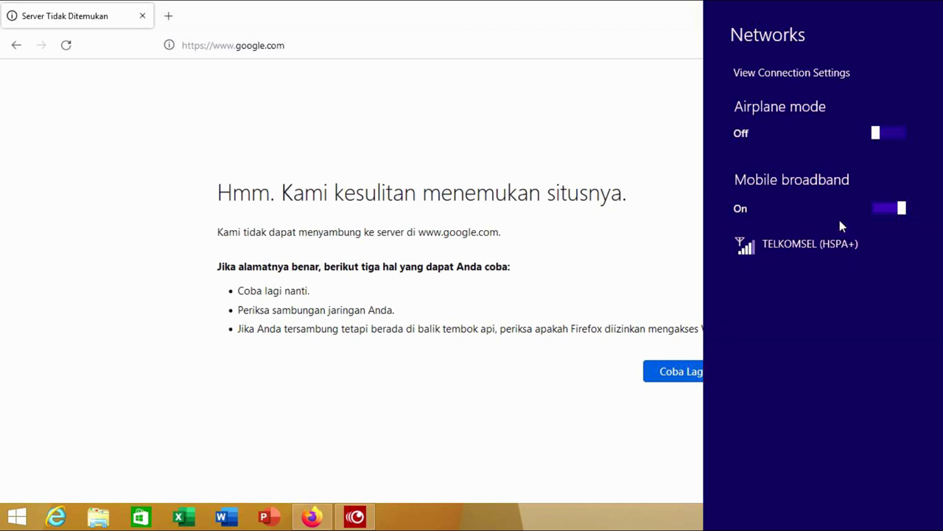
left_click(802, 238)
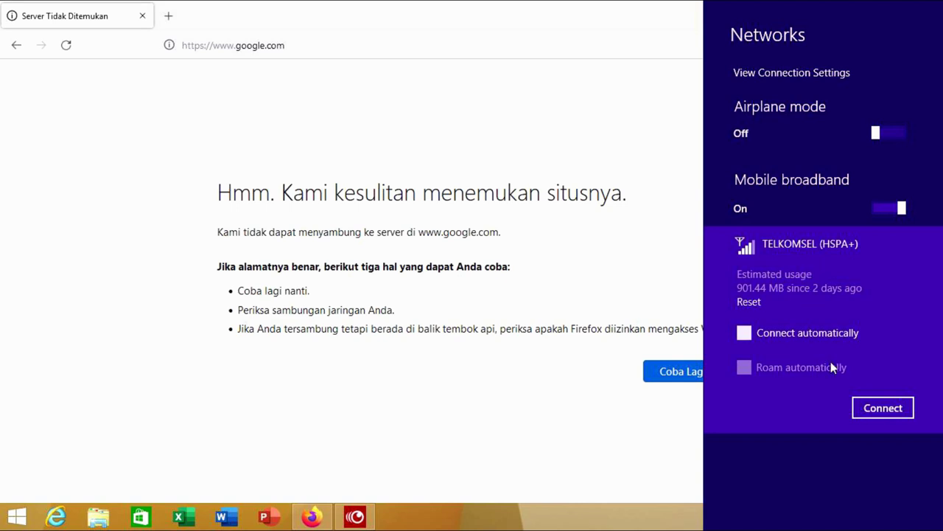
left_click(858, 410)
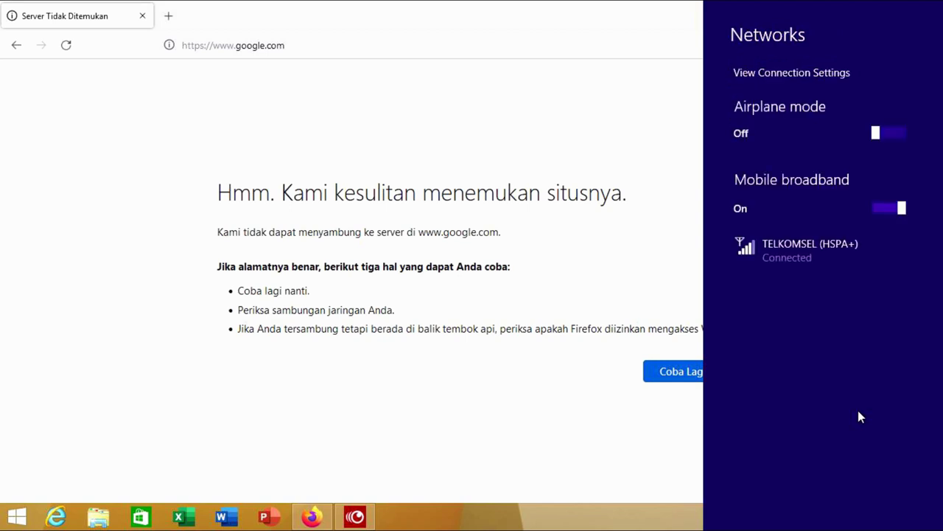
left_click(662, 290)
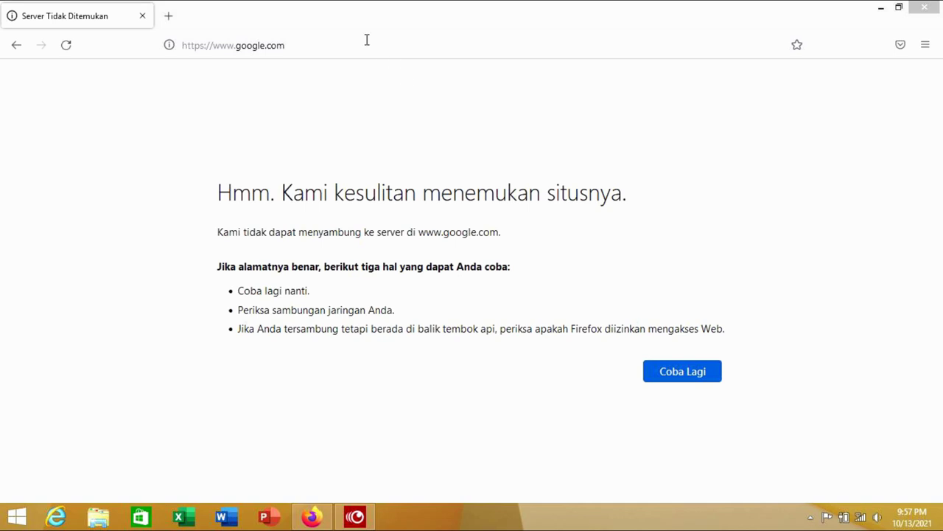
Reload the Google page and search for "bencana alam banjir"
left_click(662, 372)
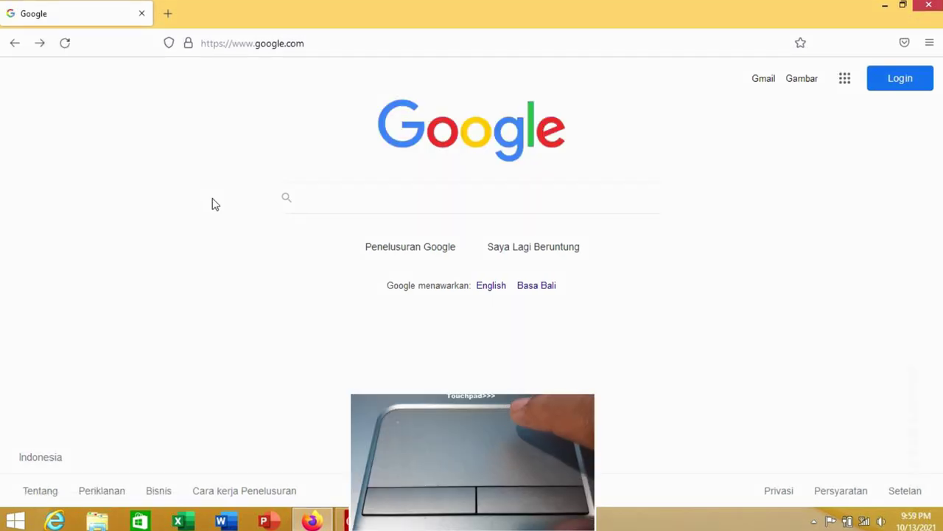
left_click(321, 197)
left_click(322, 198)
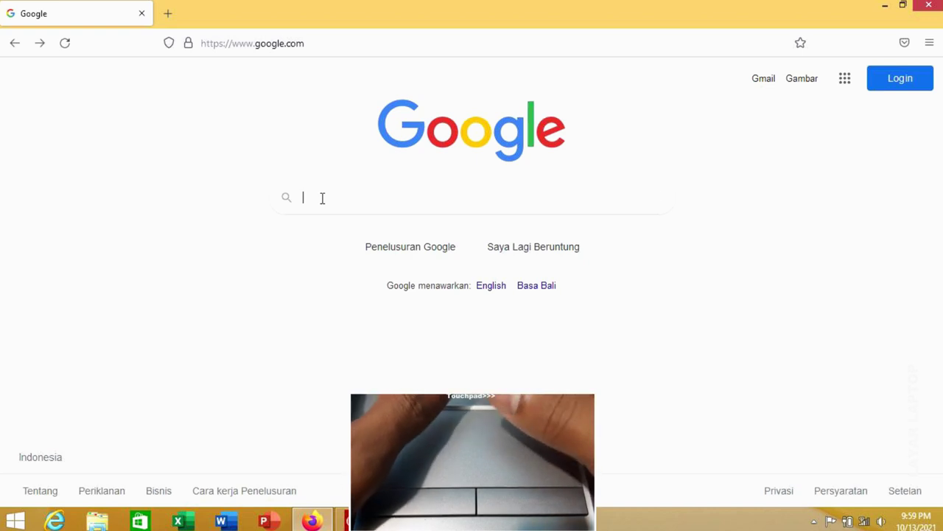
type("bencan")
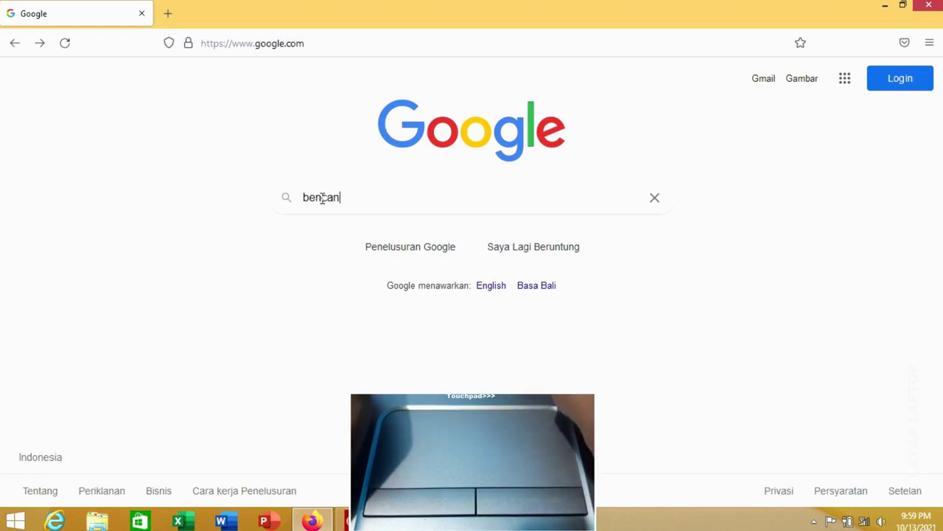
type("a alam banjir")
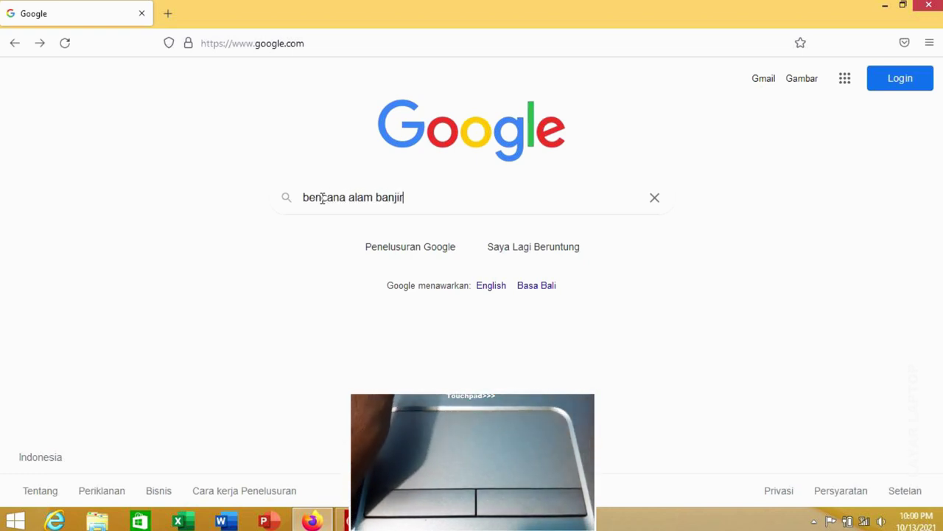
key("Return")
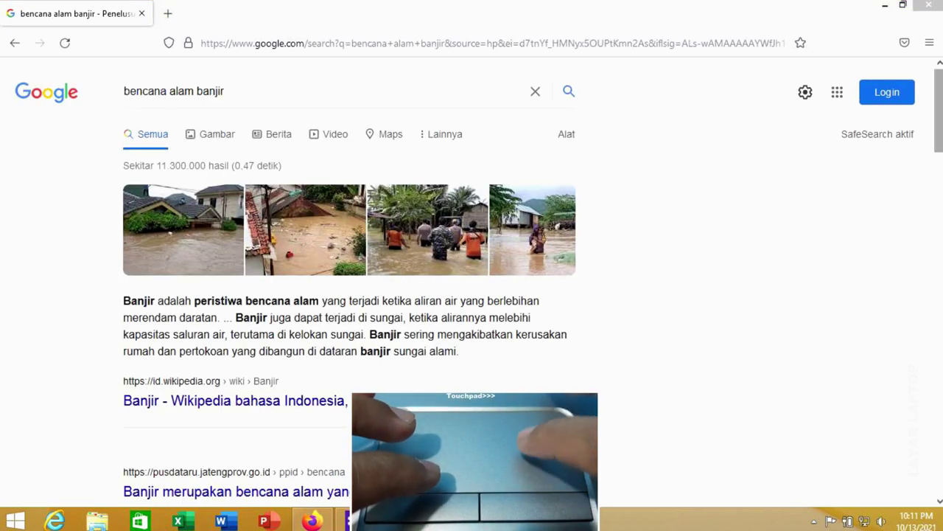
Open the suara.com search result "Kumpulan Berita BENCANA BANJIR Terbaru Hari Ini"
left_click(940, 109)
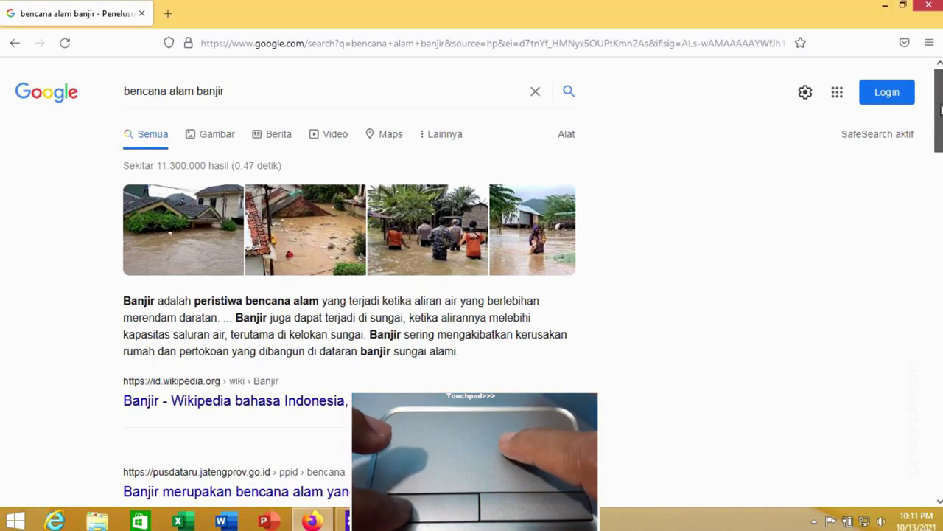
left_click_drag(941, 110, 928, 309)
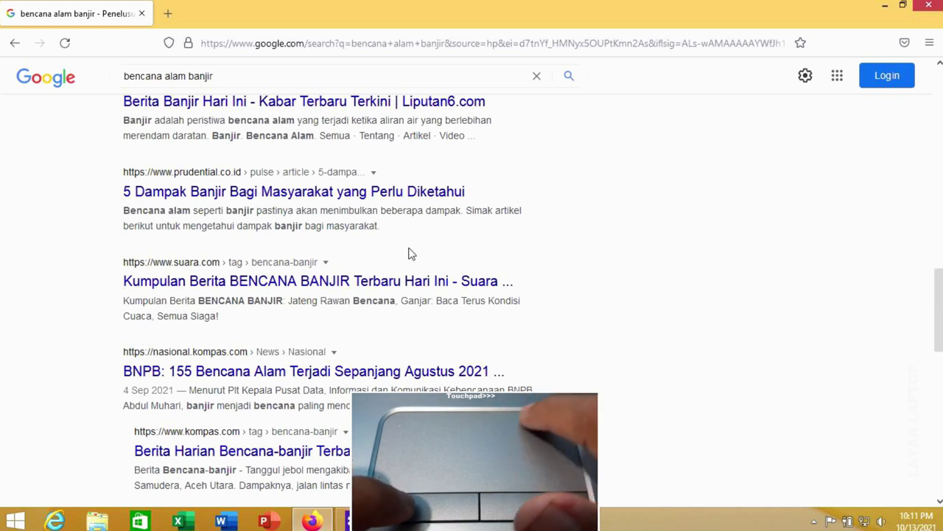
left_click(373, 288)
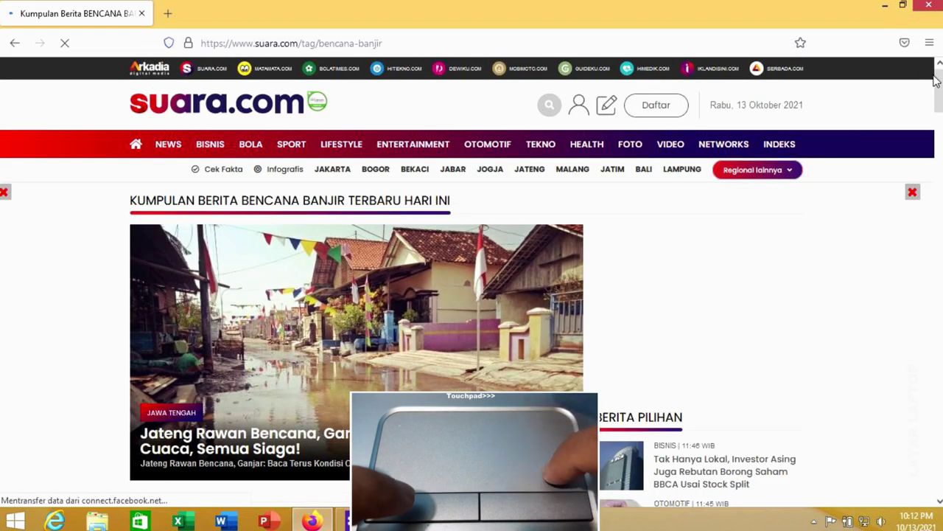
Open the article "Selain Banjir, Ibu Kota Provinsi Kaltim juga Punya Masalah Lain, Apa Itu?" and skim its text, ending back at the headline
left_click_drag(939, 87, 938, 125)
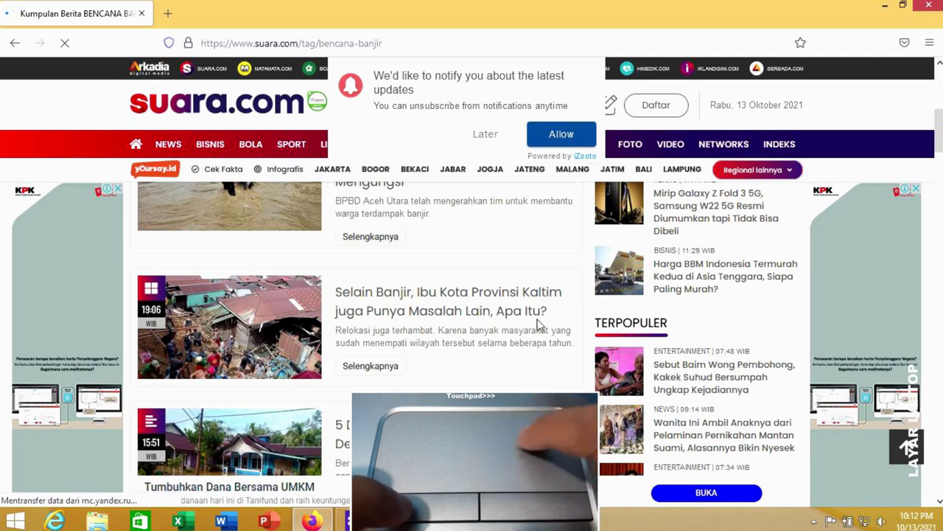
left_click(479, 301)
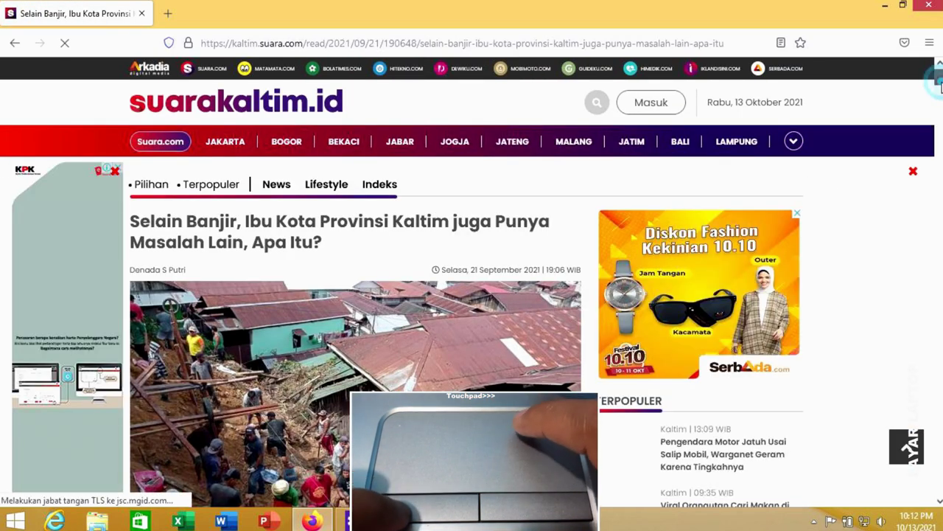
scroll(940, 83, "down", 8)
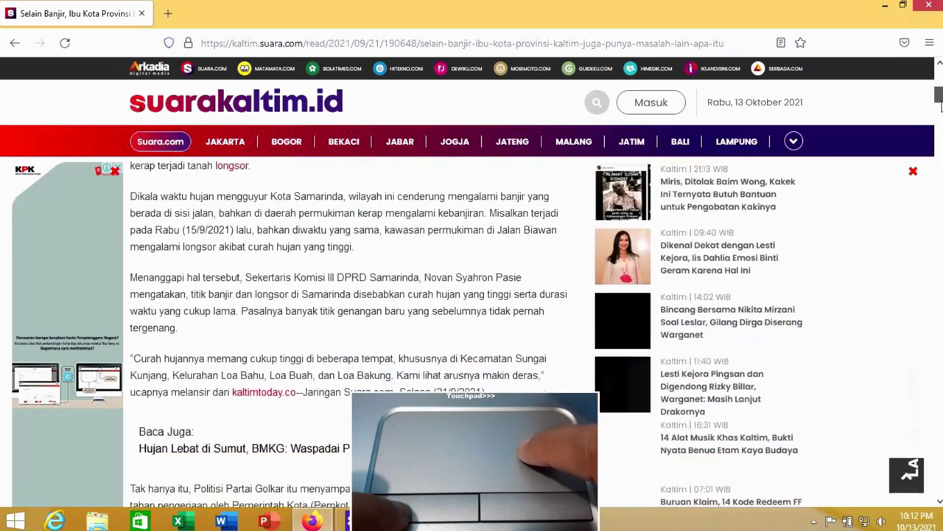
scroll(941, 105, "down", 5)
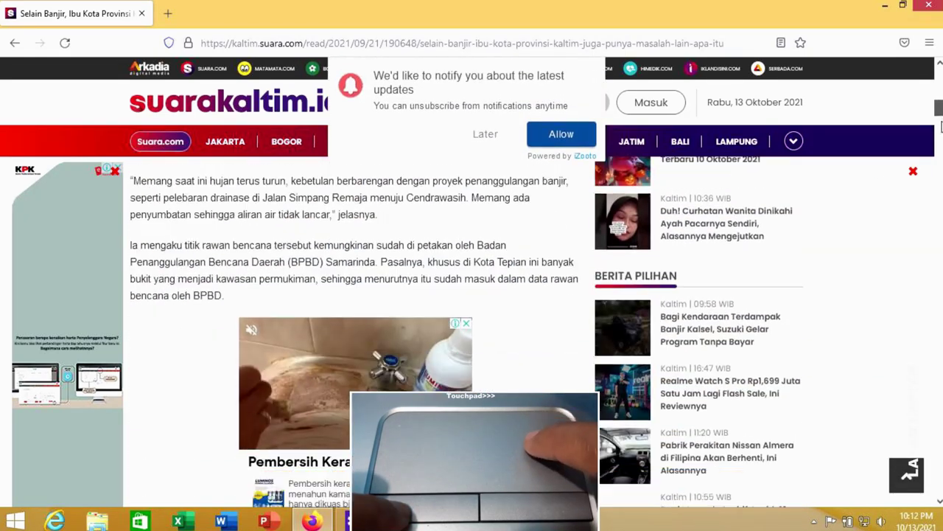
scroll(941, 127, "down", 4)
scroll(941, 127, "up", 10)
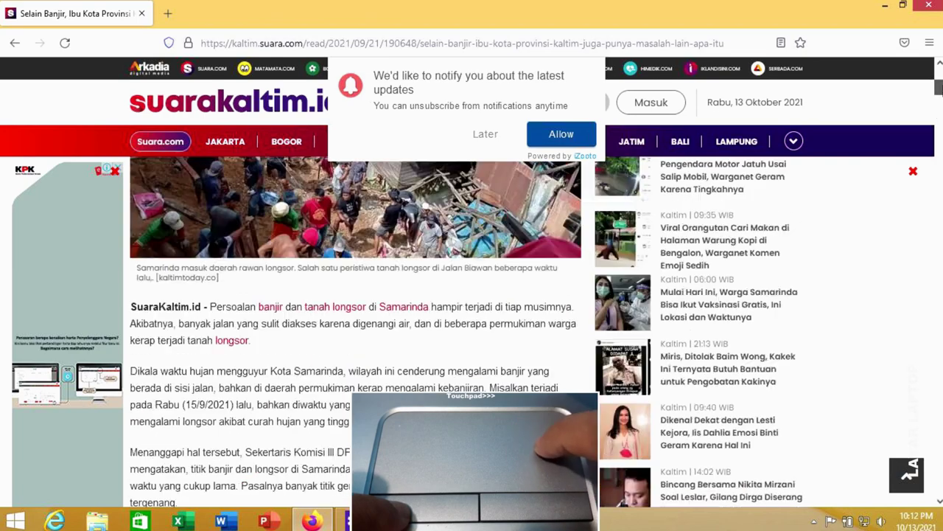
scroll(942, 127, "up", 4)
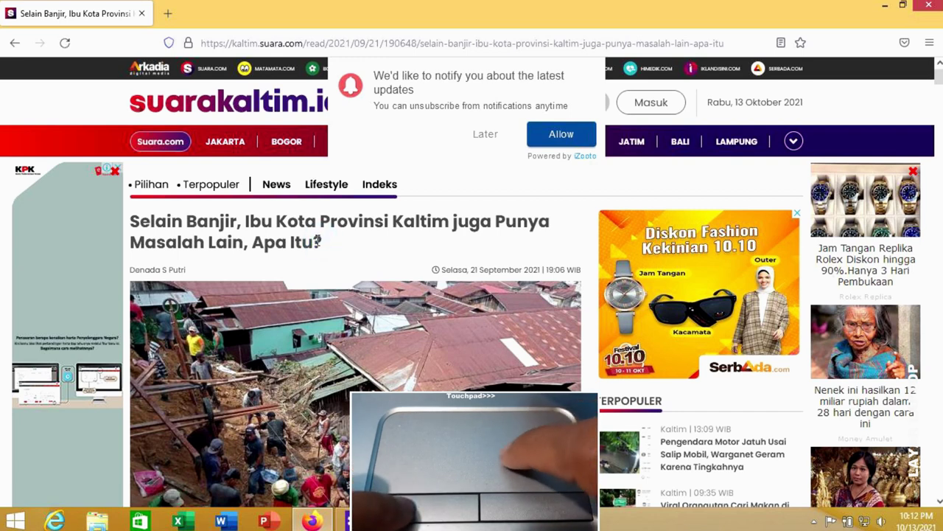
Copy the full article headline "Selain Banjir, Ibu Kota Provinsi Kaltim juga Punya Masalah Lain, Apa Itu?"
left_click_drag(320, 241, 137, 226)
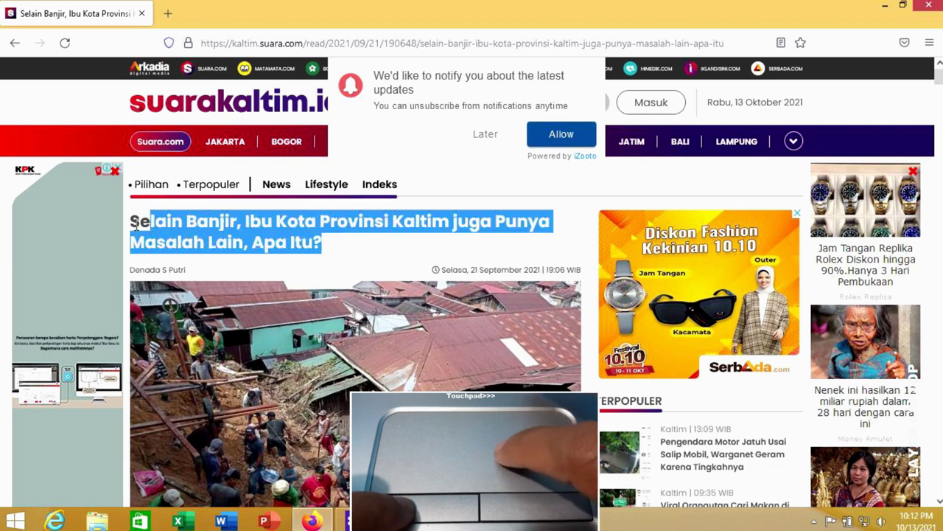
left_click(137, 227)
triple_click(131, 221)
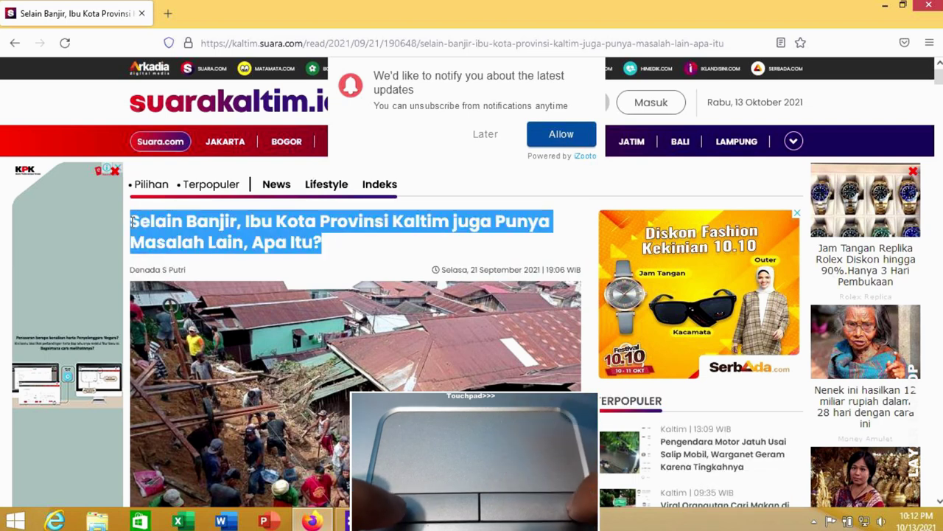
right_click(132, 221)
left_click(131, 221)
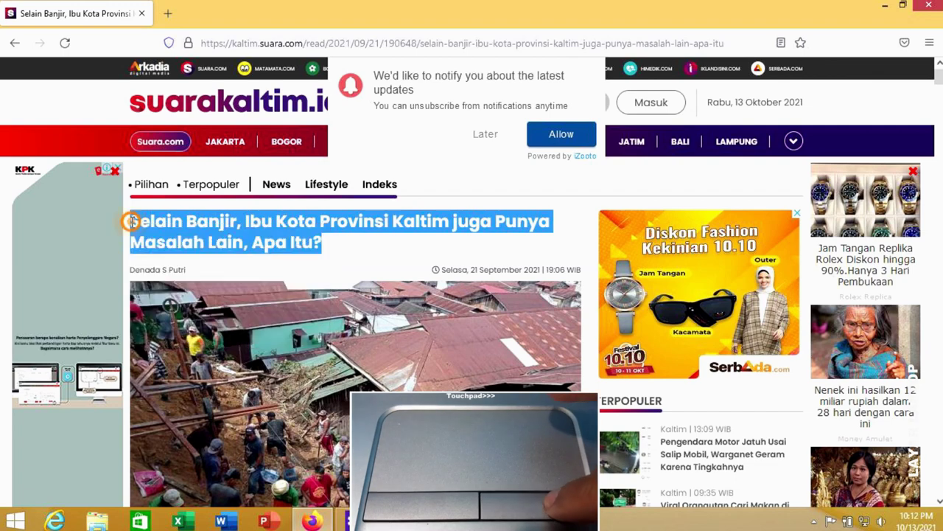
right_click(131, 221)
left_click(151, 233)
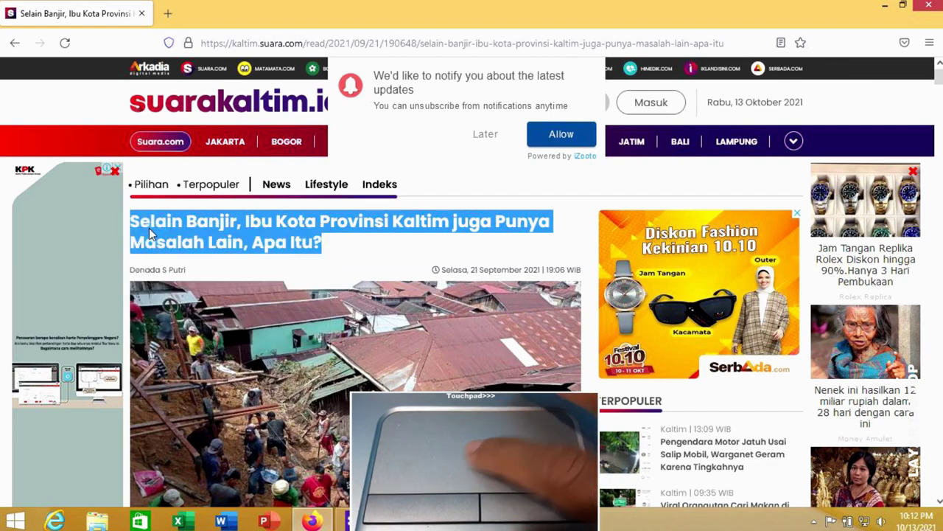
Minimize the browser and create a blank document in Word
left_click(882, 6)
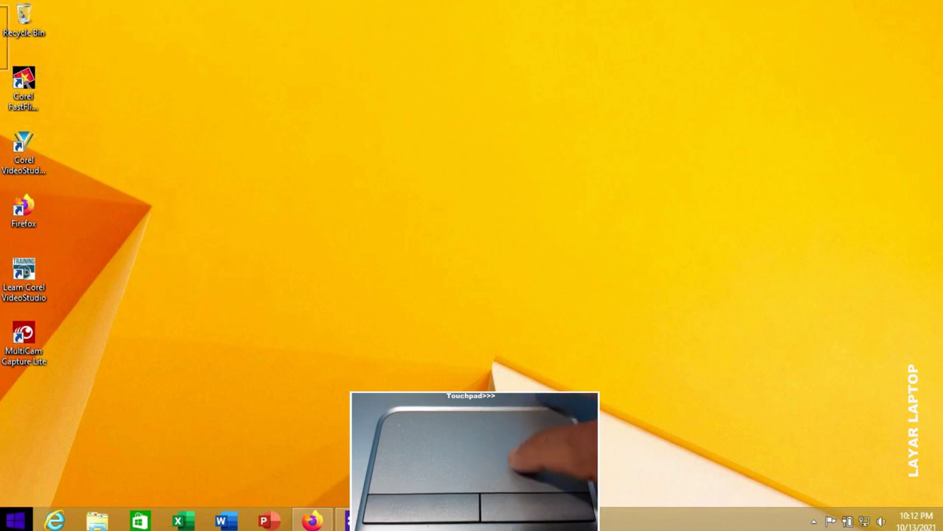
left_click(13, 522)
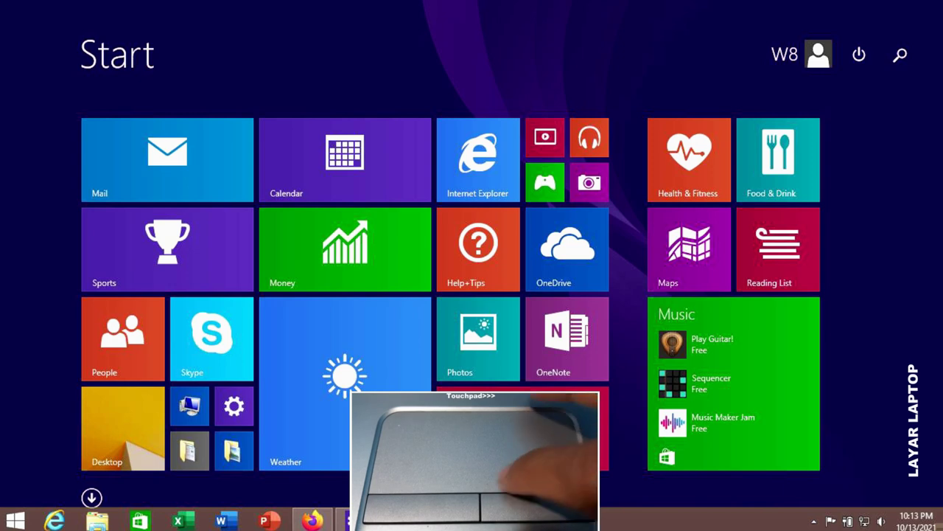
left_click(14, 519)
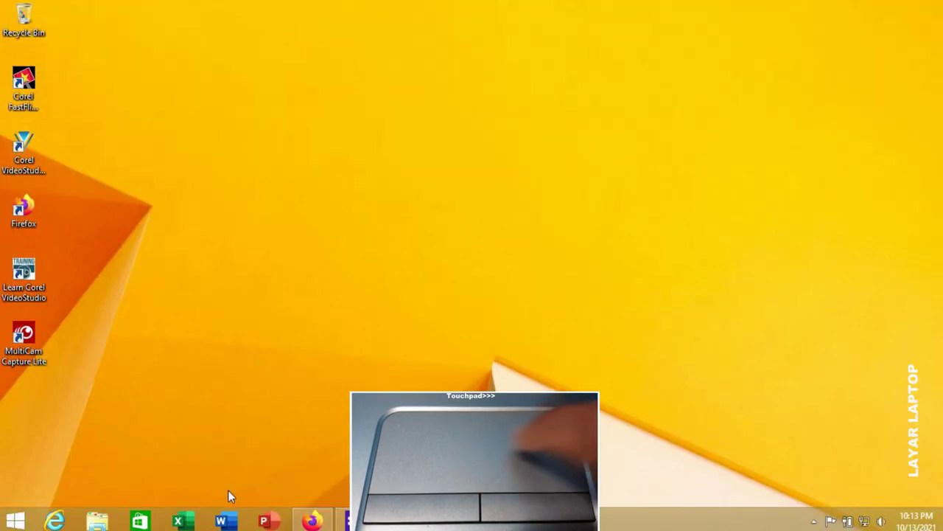
left_click(226, 520)
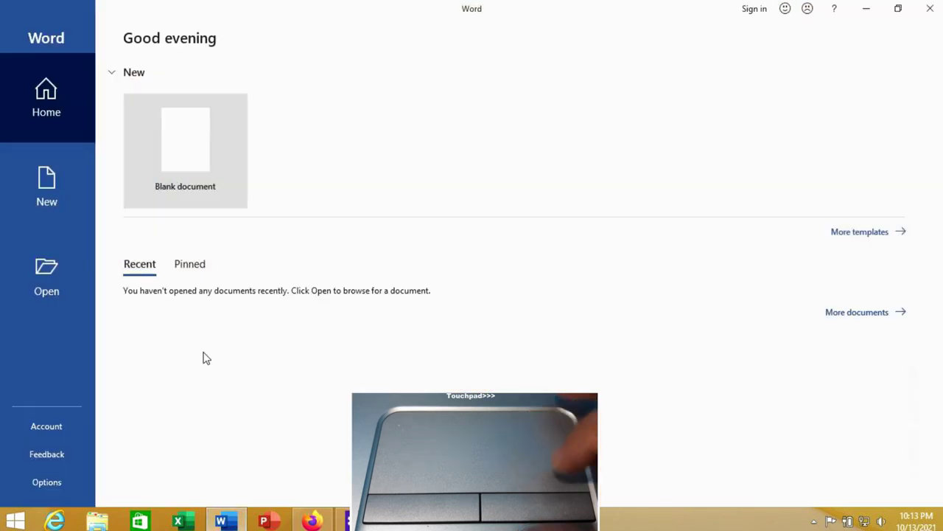
left_click(175, 122)
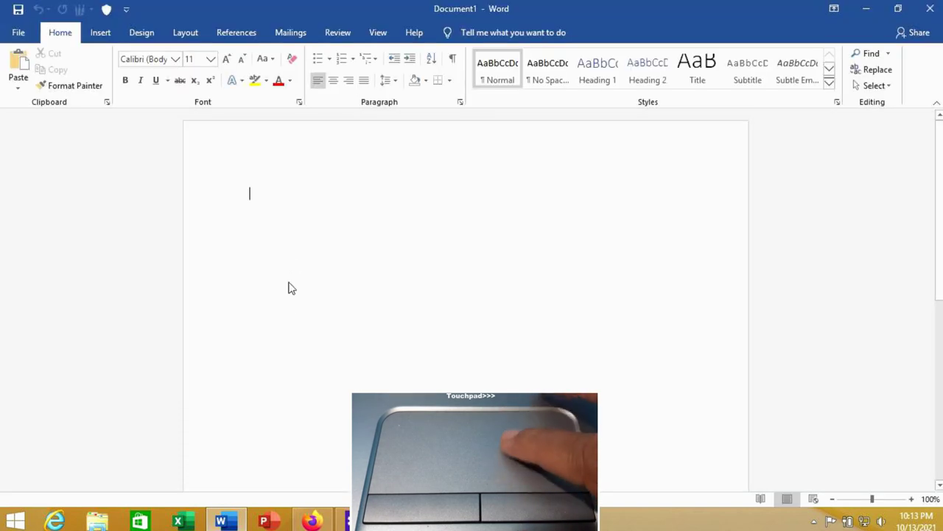
Paste the copied headline as plain text into the blank document and start a new line below it
double_click(291, 288)
left_click(314, 179)
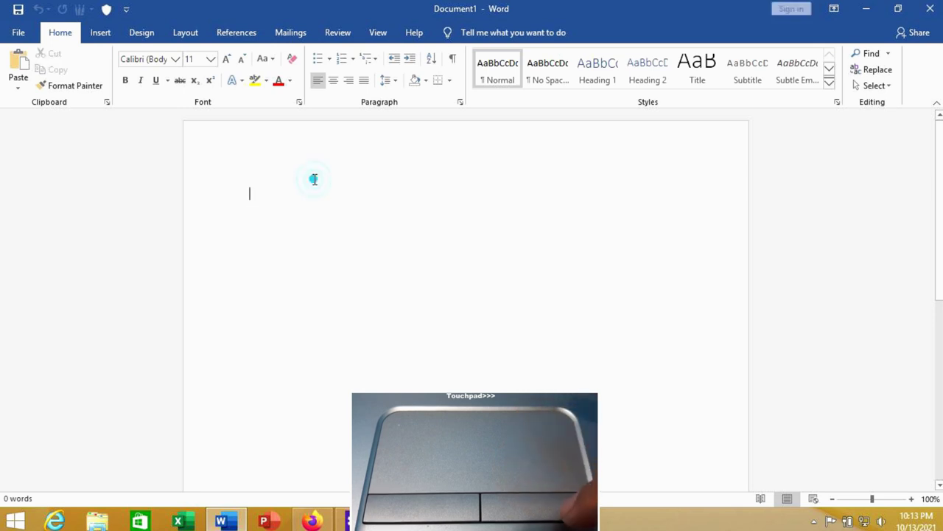
right_click(314, 179)
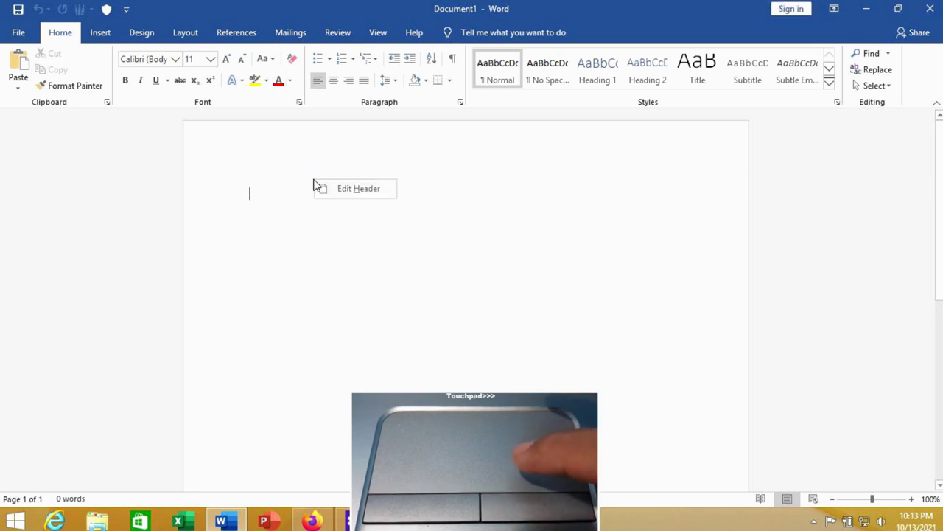
left_click(294, 207)
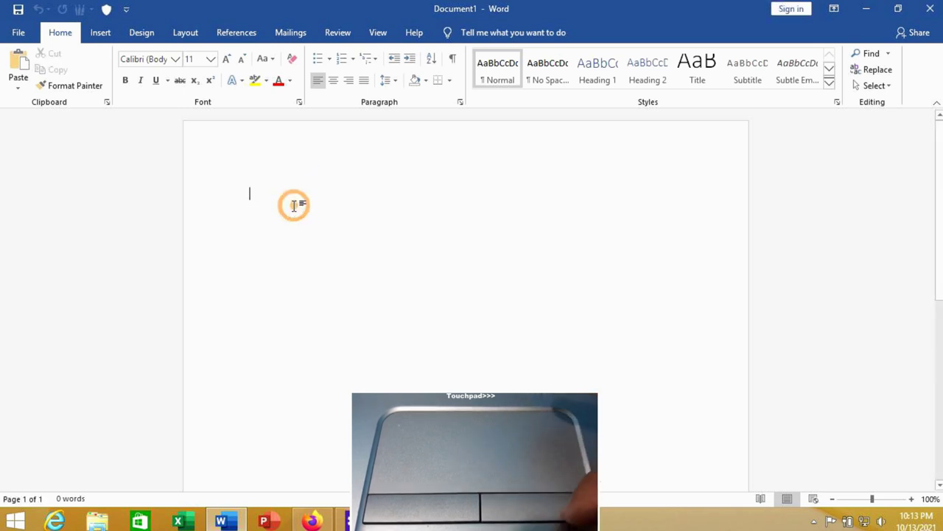
right_click(294, 207)
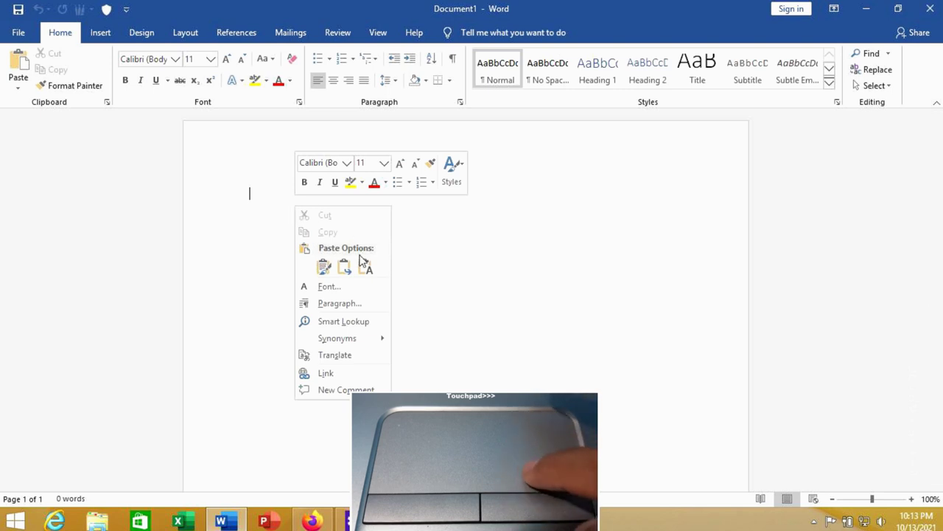
key("ctrl+v")
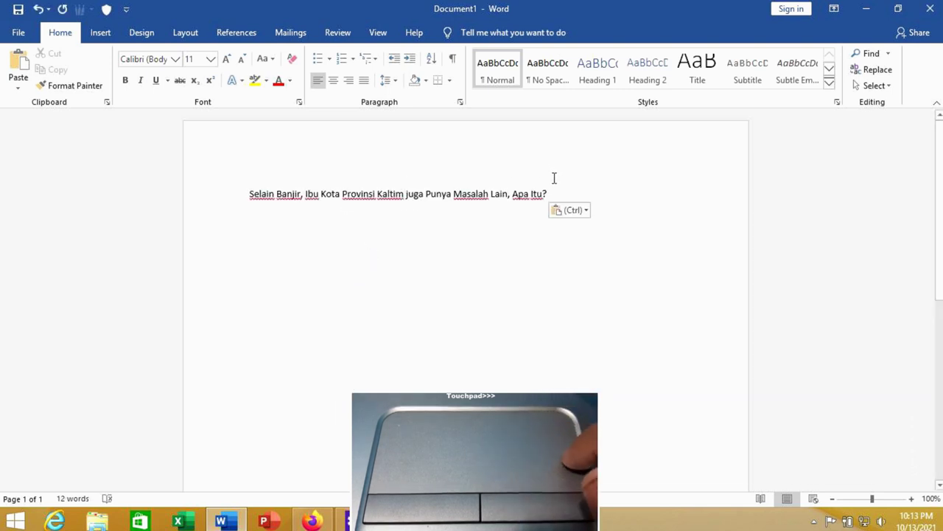
key("Return")
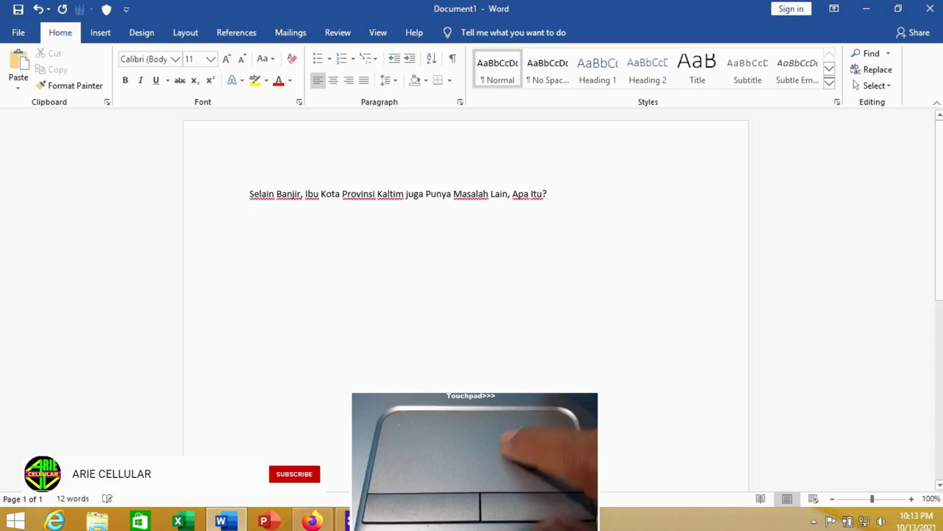
Switch back to Firefox, clear the headline selection and copy the article's main photo
left_click(322, 519)
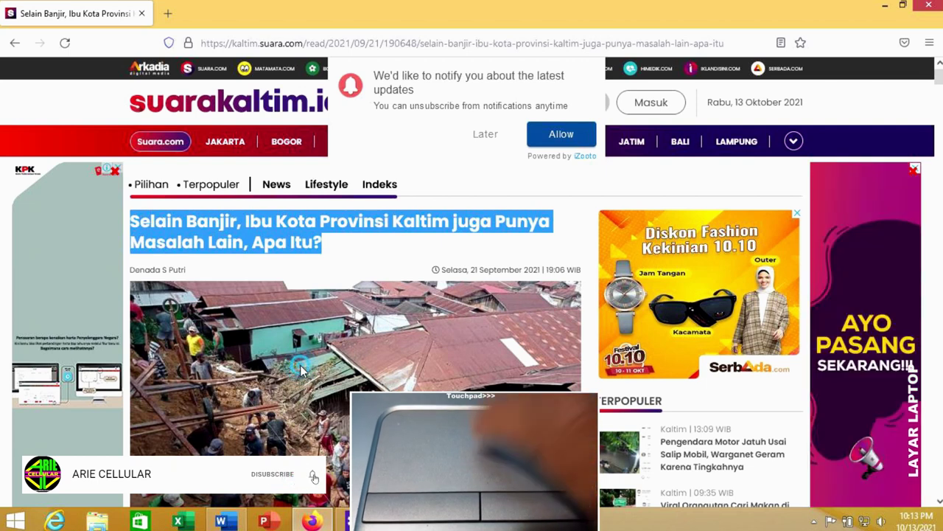
left_click(313, 252)
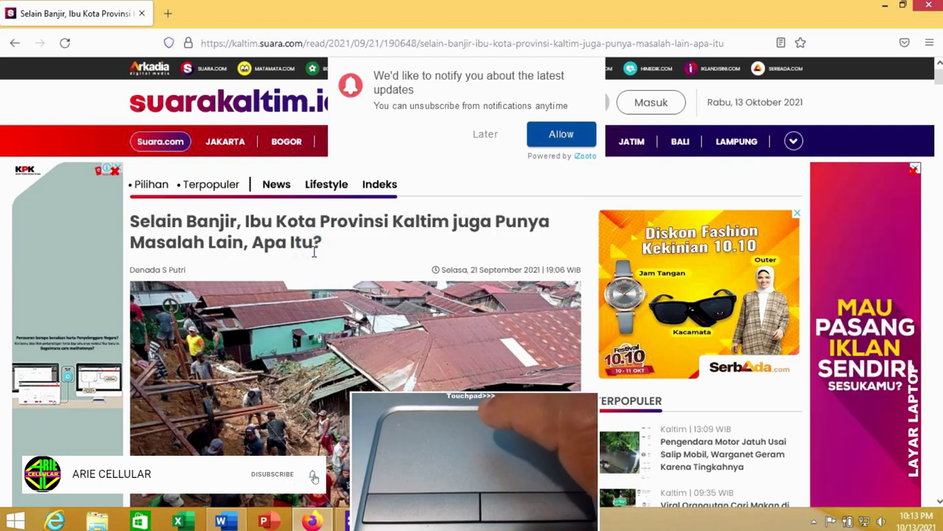
right_click(313, 379)
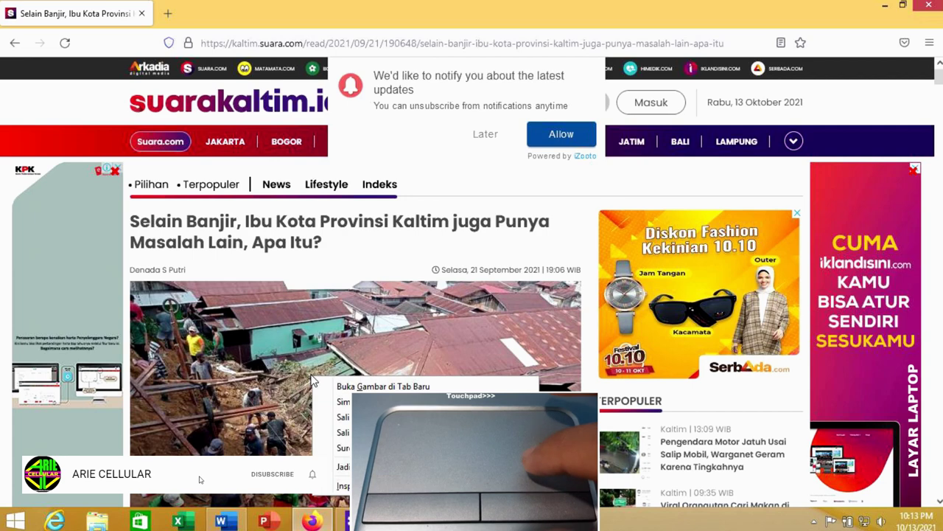
left_click(343, 418)
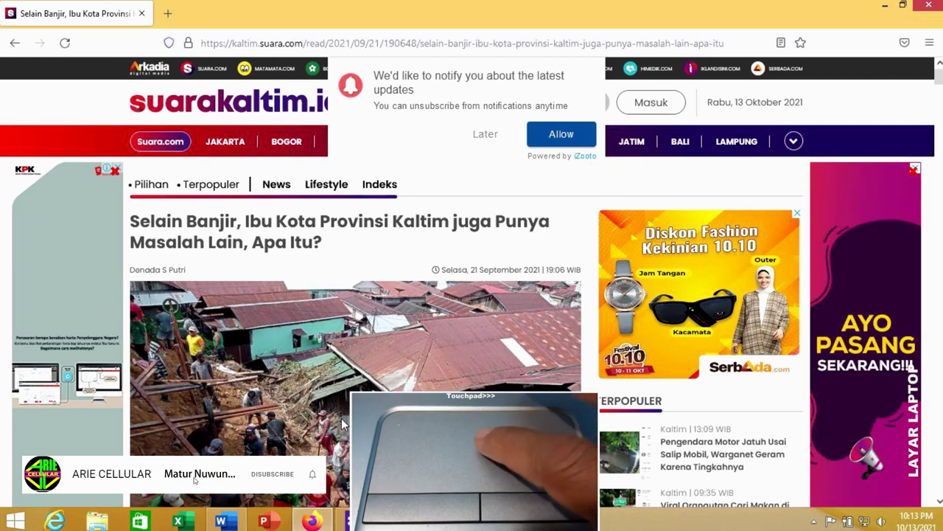
Switch to Word and paste the copied article photo on the line below the headline, keeping its source formatting
left_click(316, 520)
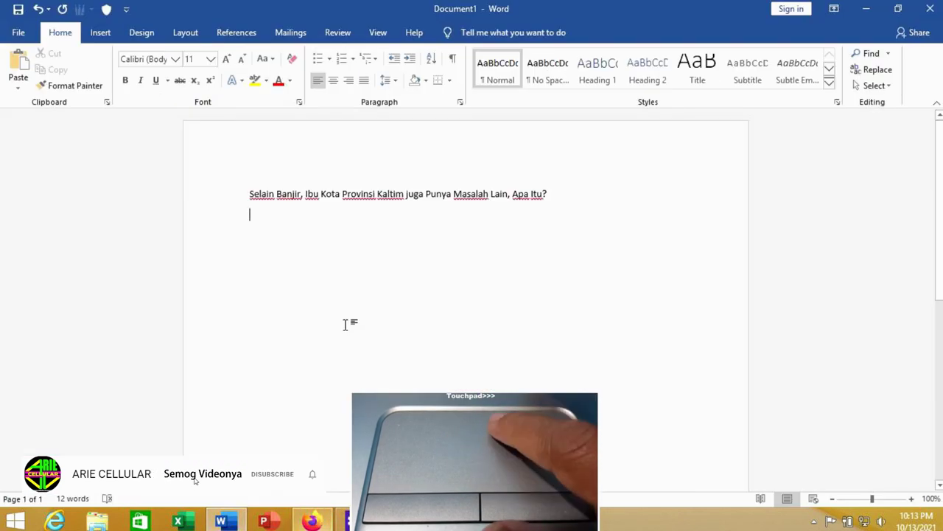
right_click(362, 268)
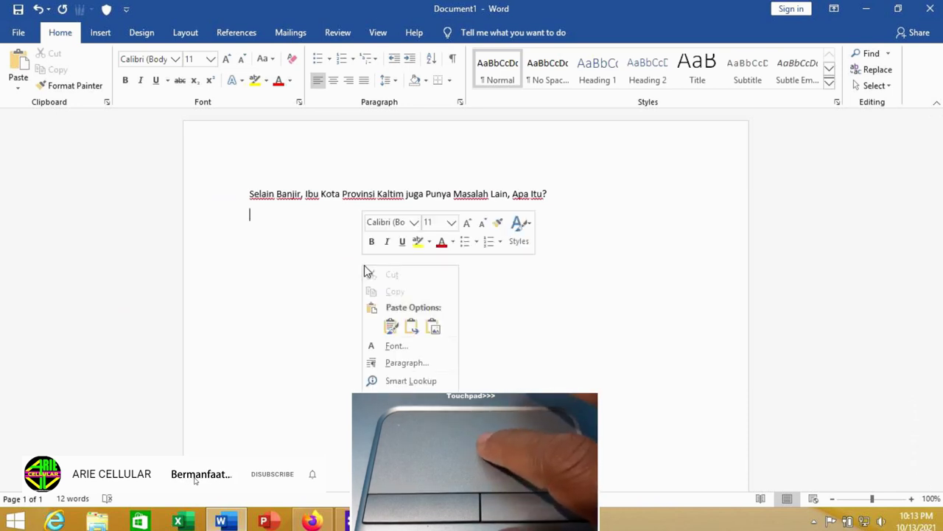
left_click(393, 324)
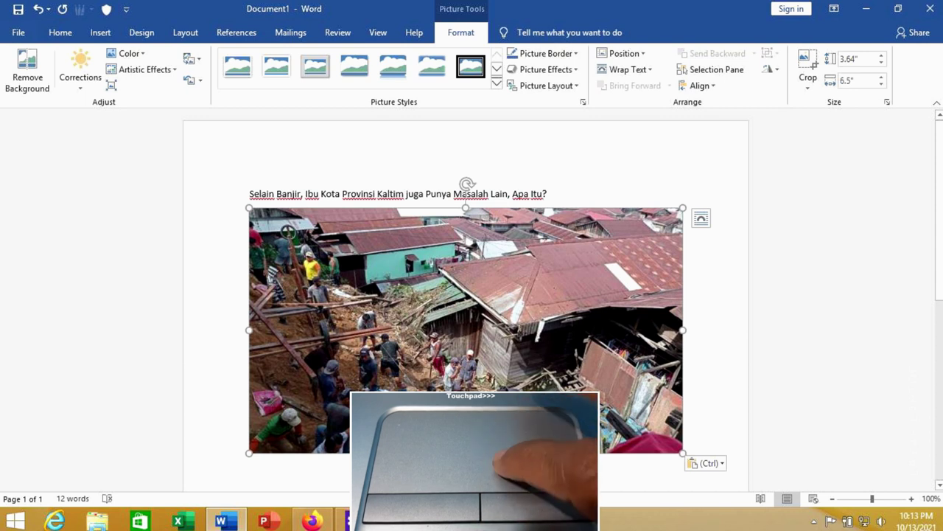
right_click(532, 282)
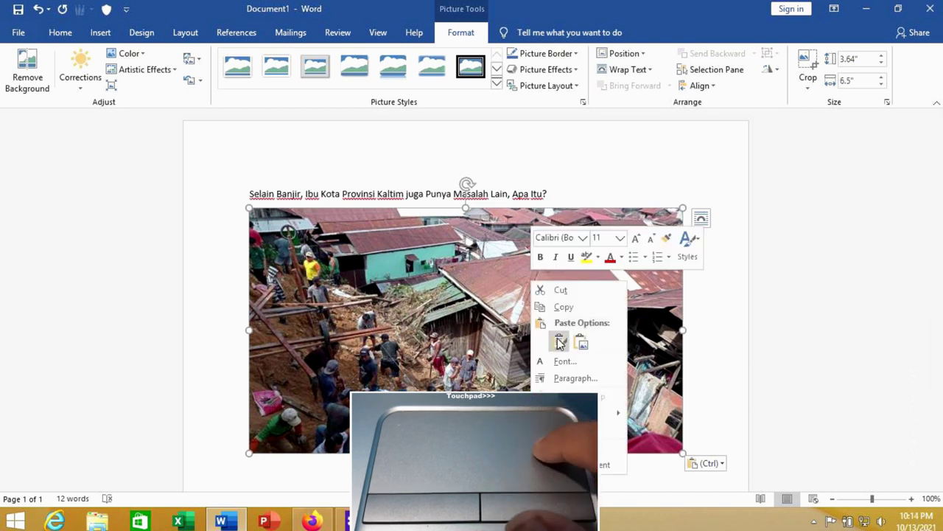
left_click(580, 344)
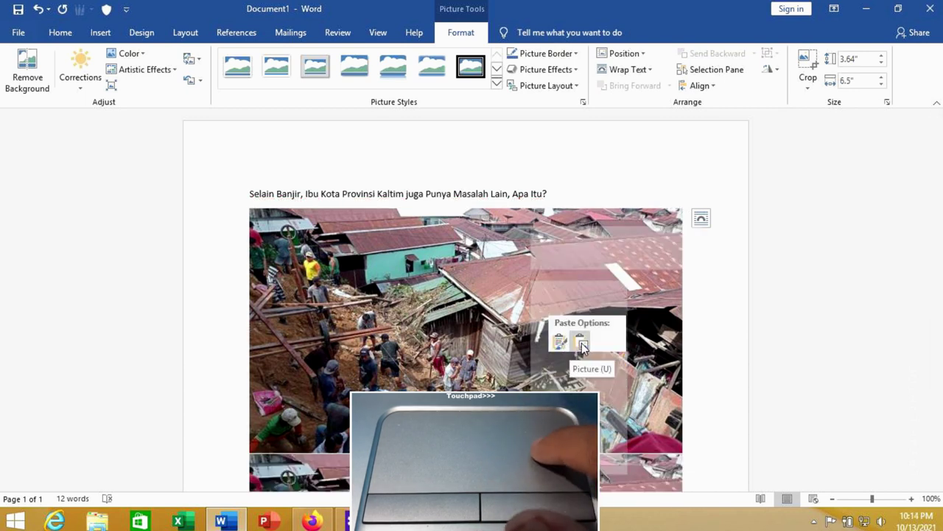
left_click(718, 379)
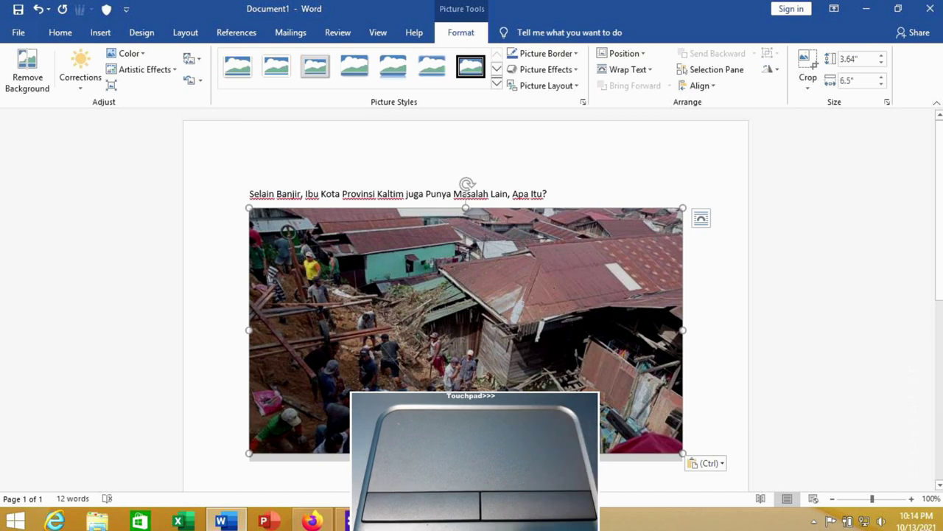
Insert five blank lines between the headline and the pasted photo
key("Return")
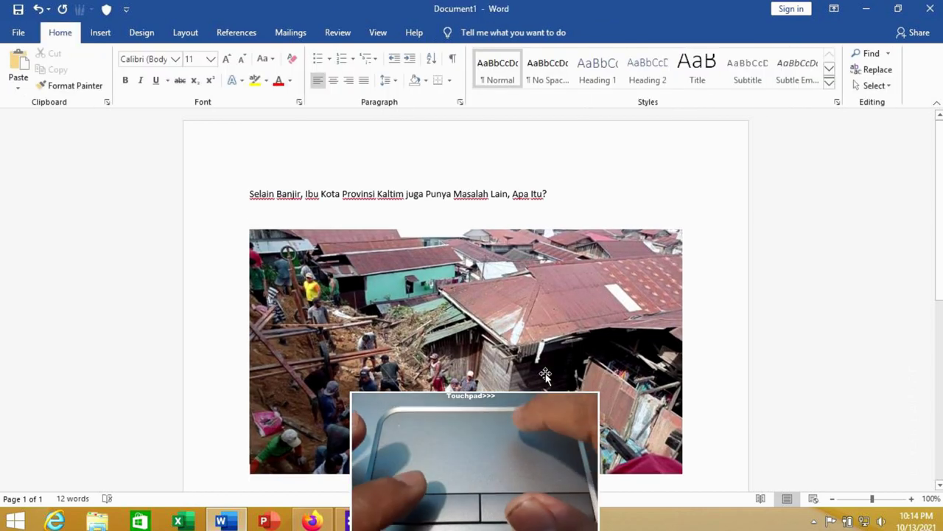
left_click(524, 213)
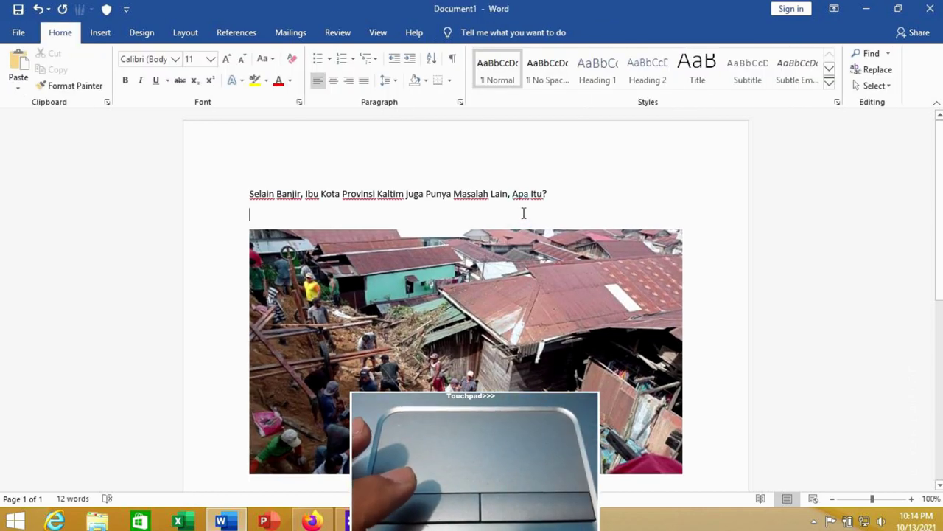
key("Return")
key("Return")
key("Return")
key("Return")
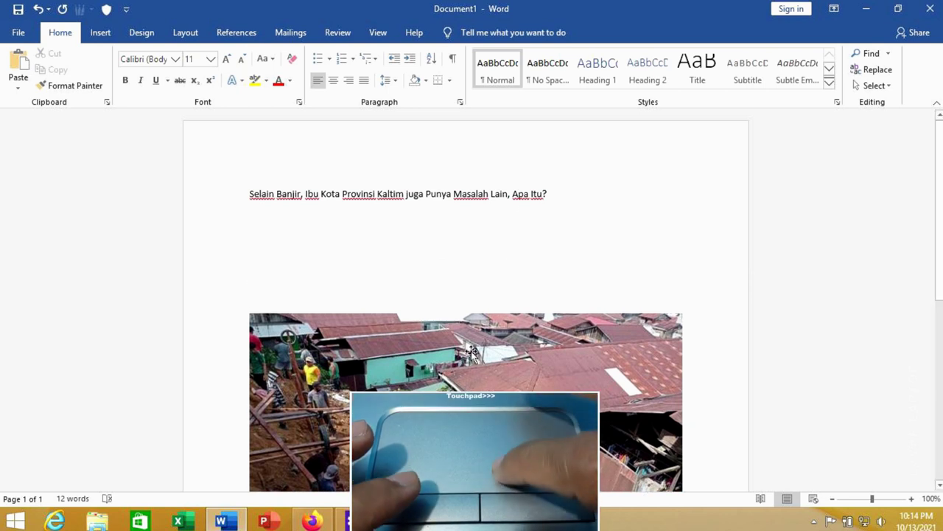
Set the photo's text wrapping to Behind Text and move the photo up directly under the headline
left_click(471, 325)
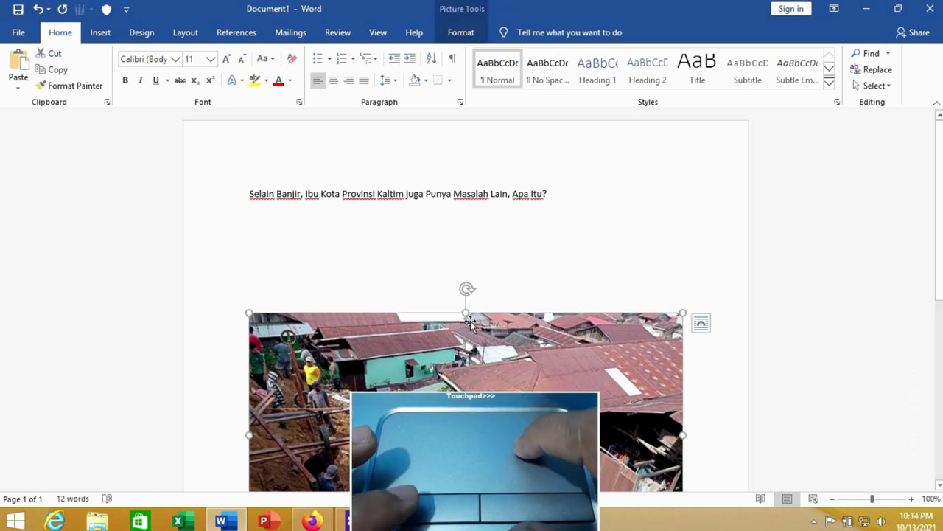
left_click_drag(470, 324, 470, 282)
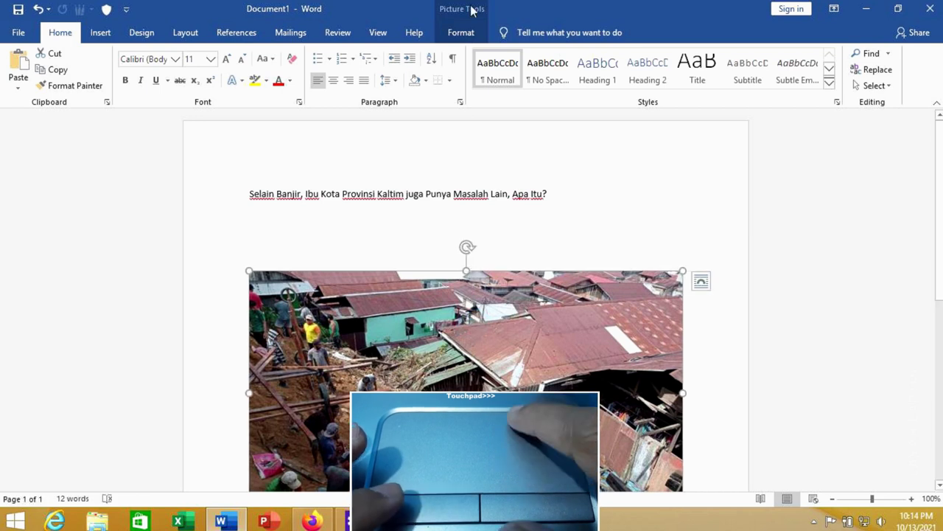
left_click(468, 28)
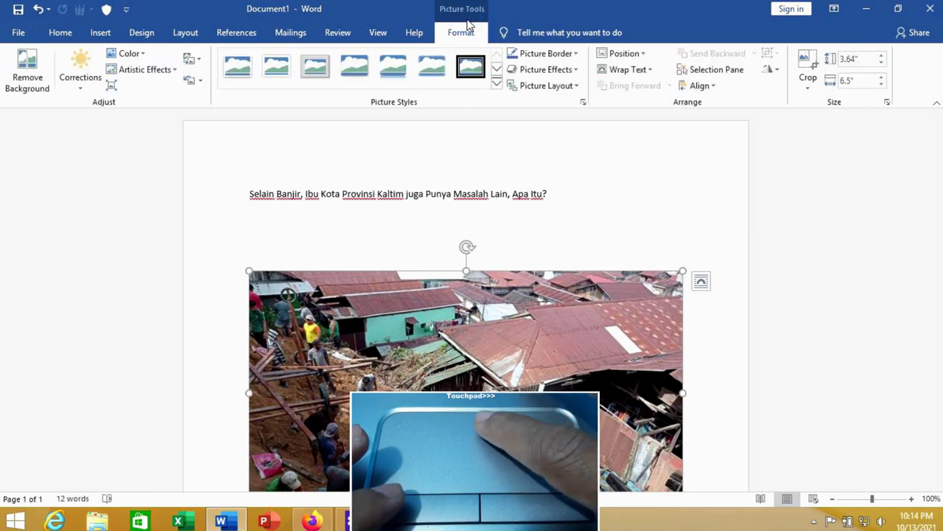
left_click(612, 70)
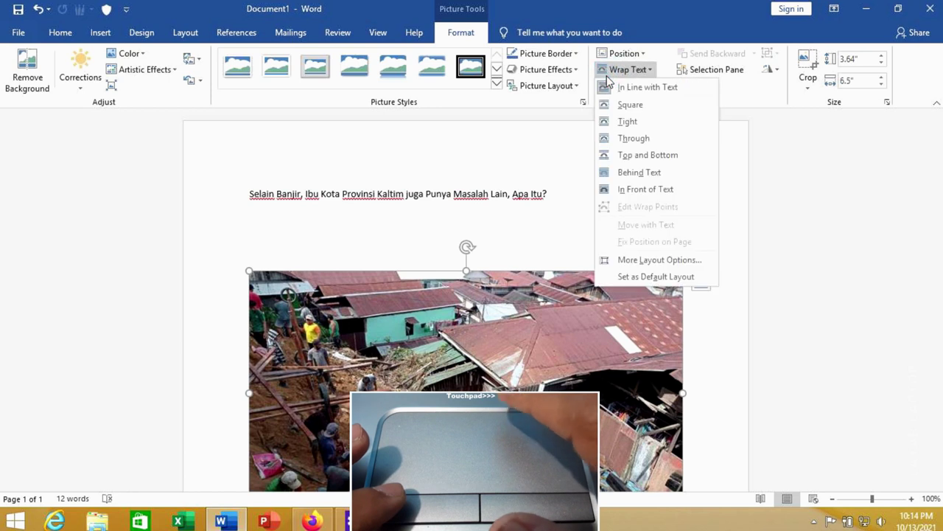
left_click(638, 173)
left_click_drag(525, 321, 526, 263)
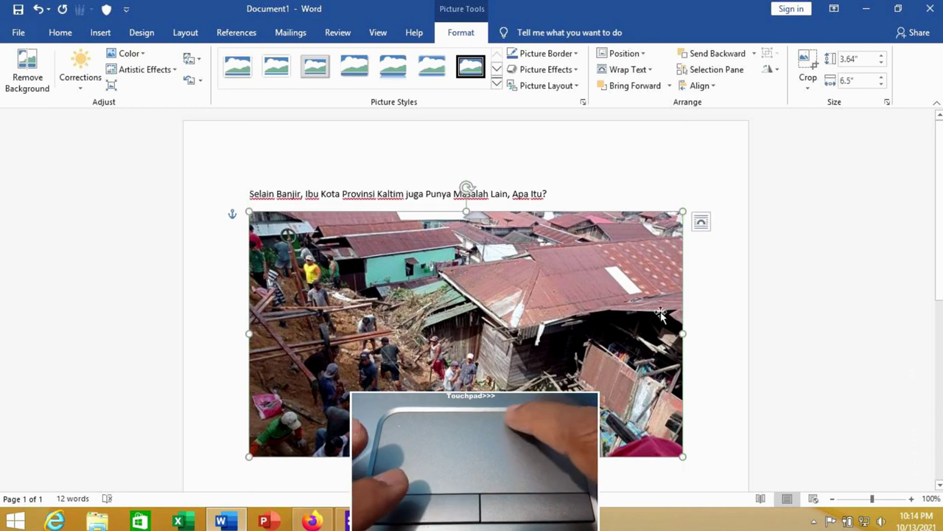
left_click(703, 294)
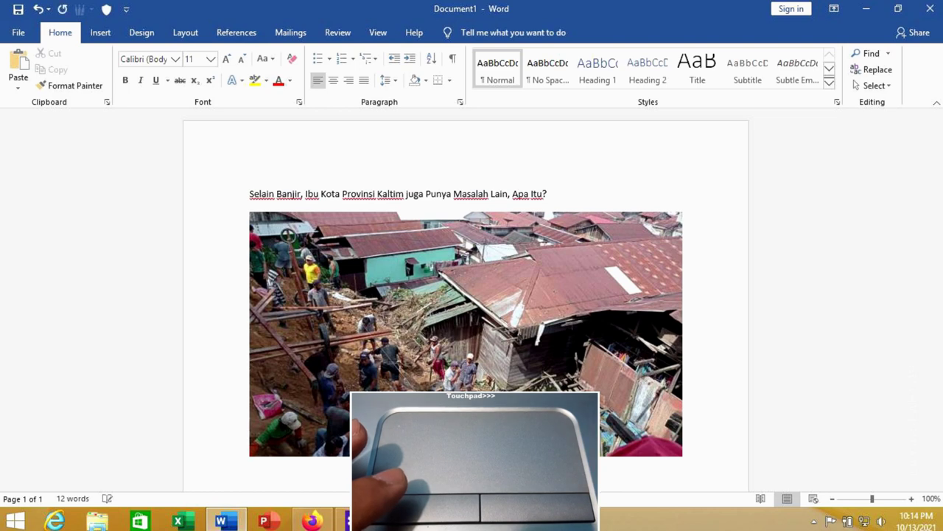
left_click_drag(937, 238, 826, 347)
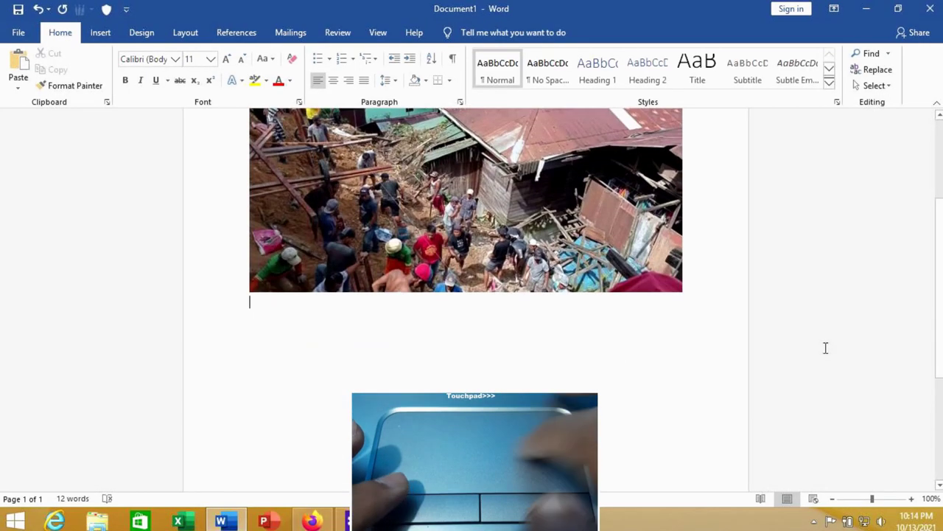
Switch to Firefox and copy the article's opening paragraphs from "Persoalan banjir" through "Selasa (21/9/2021)"
left_click(315, 520)
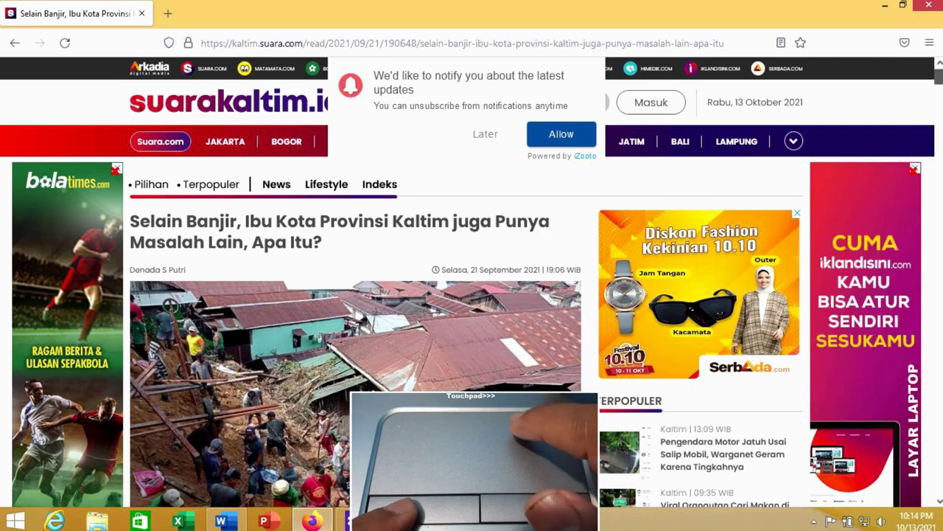
scroll(354, 332, "down", 9)
scroll(354, 332, "up", 5)
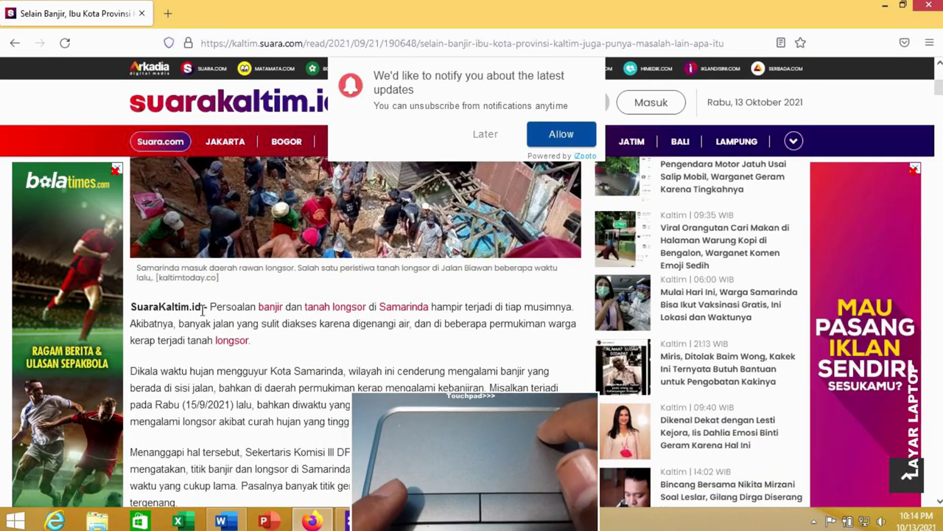
left_click(210, 307)
left_click(210, 307)
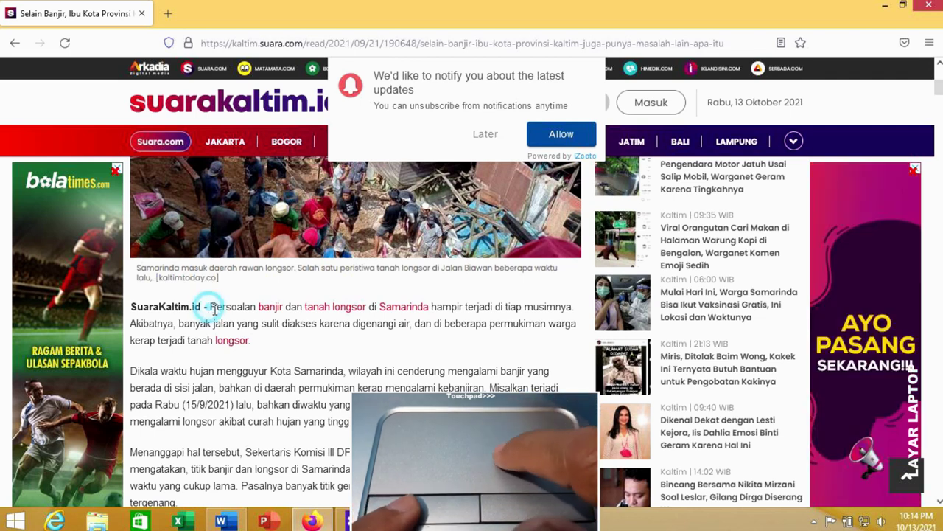
left_click_drag(210, 307, 486, 250)
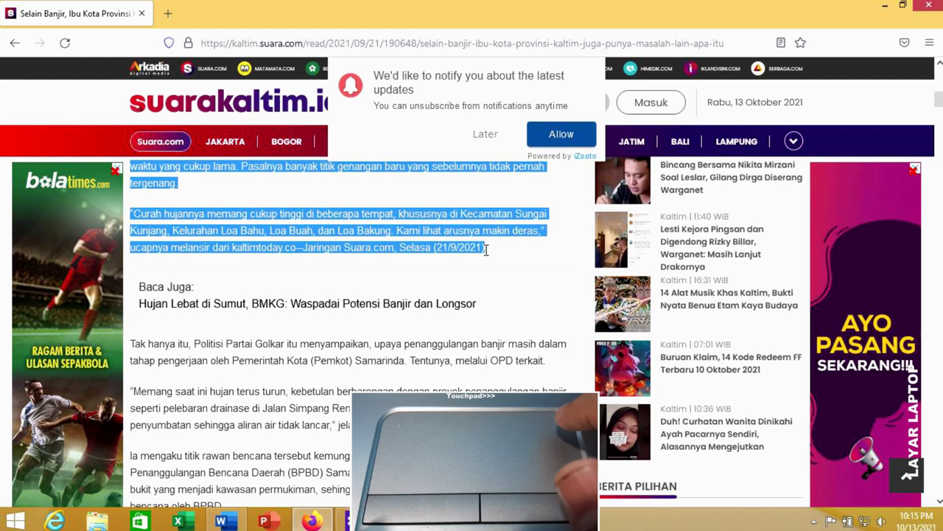
right_click(459, 246)
left_click(490, 253)
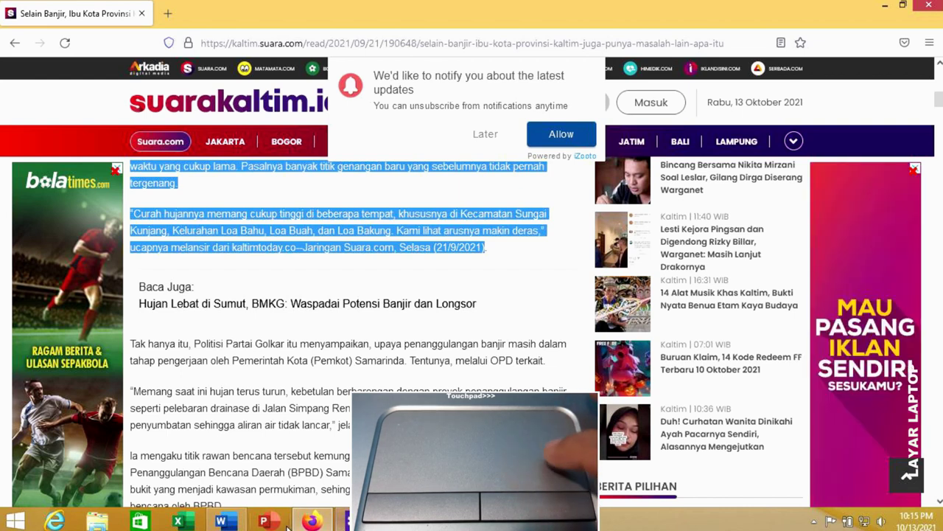
Switch to Word and paste the copied paragraphs as text only below the photo
left_click(223, 521)
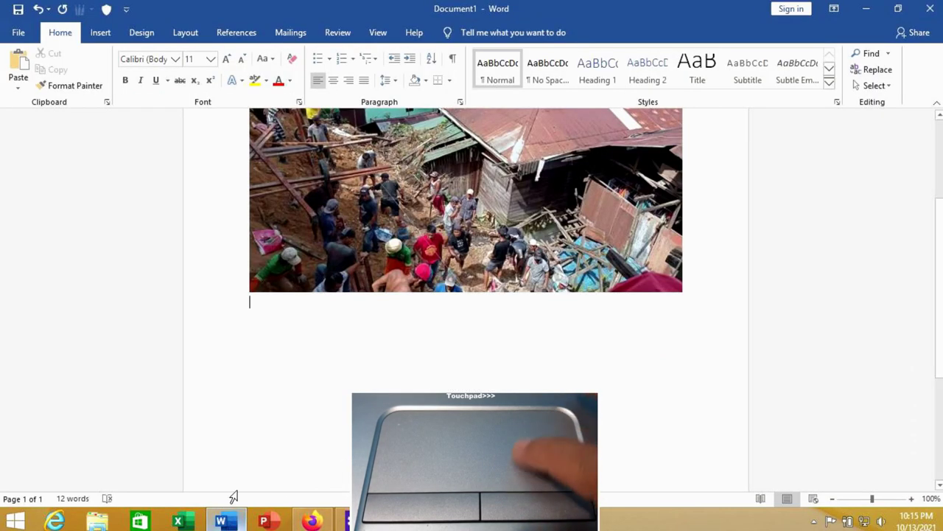
right_click(291, 366)
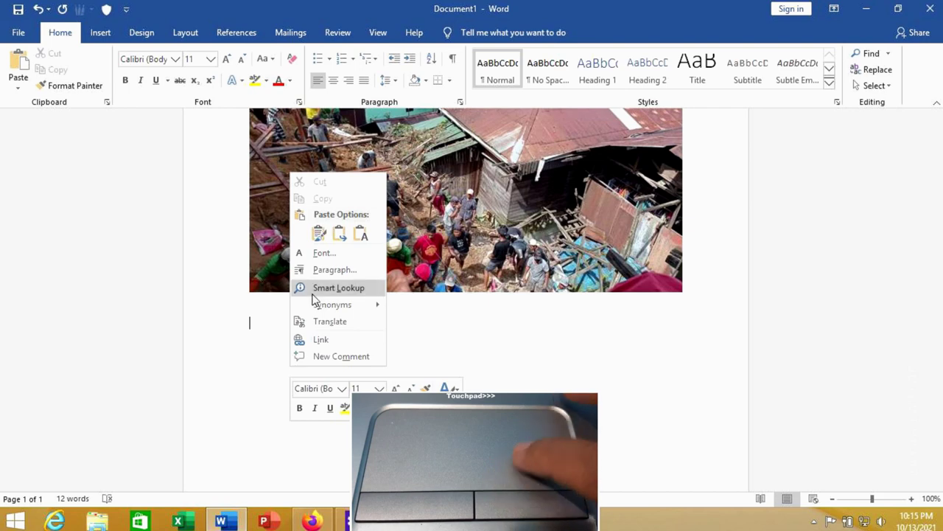
left_click(360, 233)
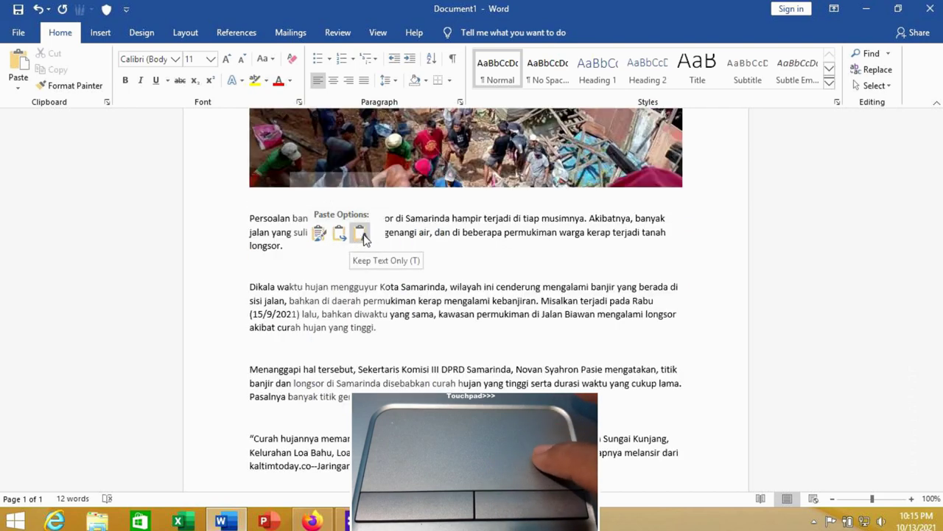
left_click(361, 234)
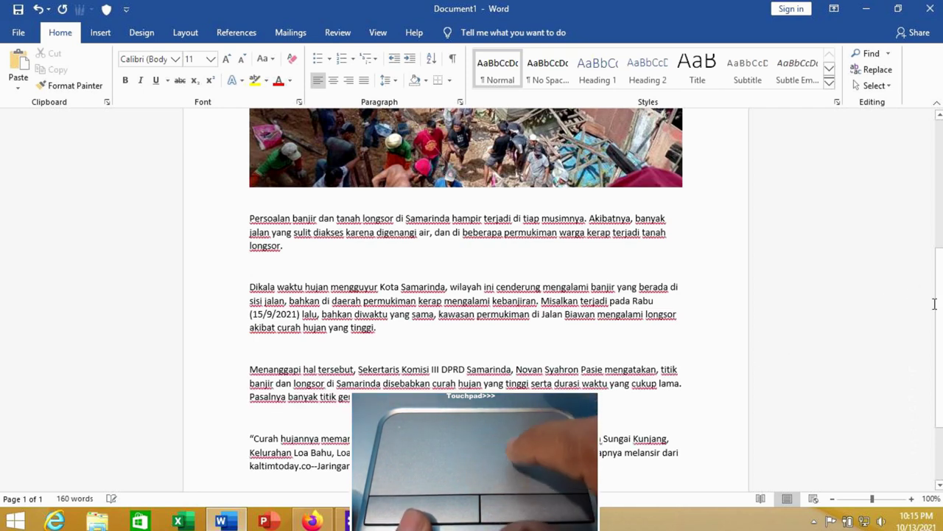
scroll(941, 212, "up", 5)
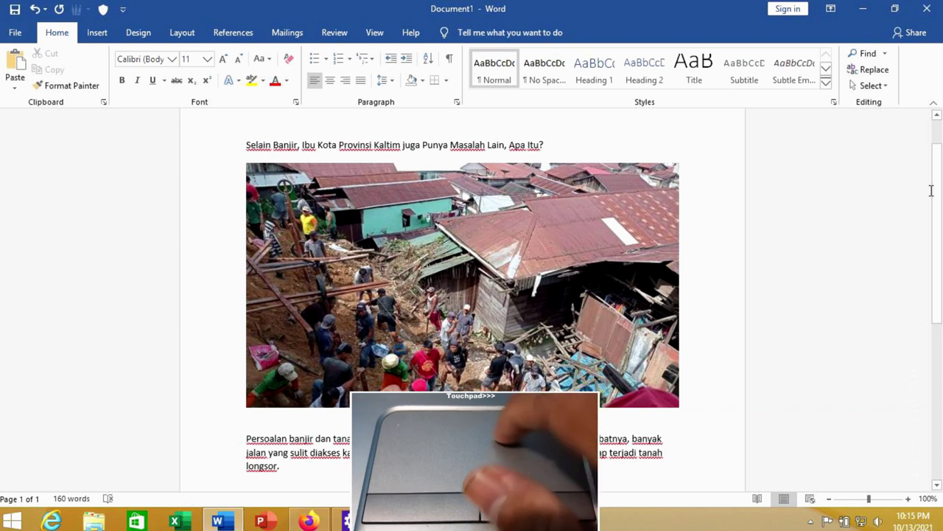
Save the document in the Documents folder as a Word Document named "arkel bencara banjir"
left_click(11, 30)
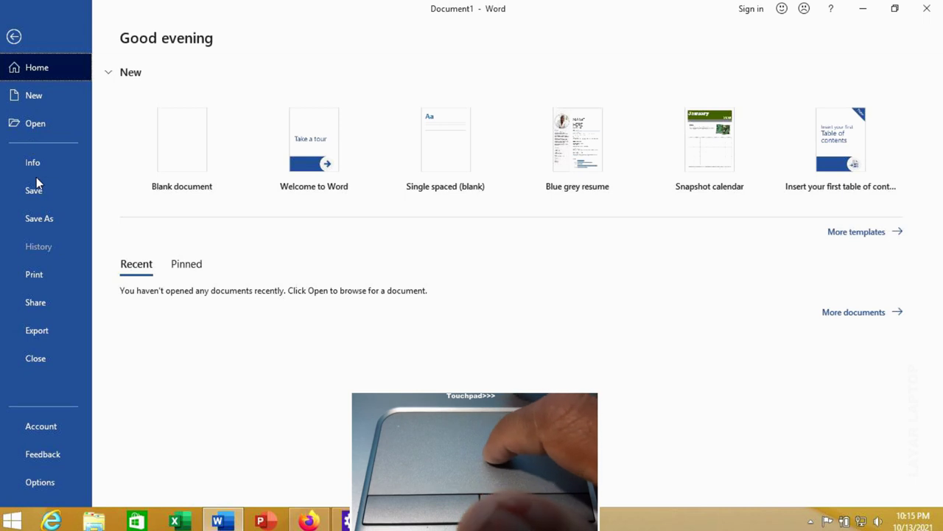
left_click(36, 180)
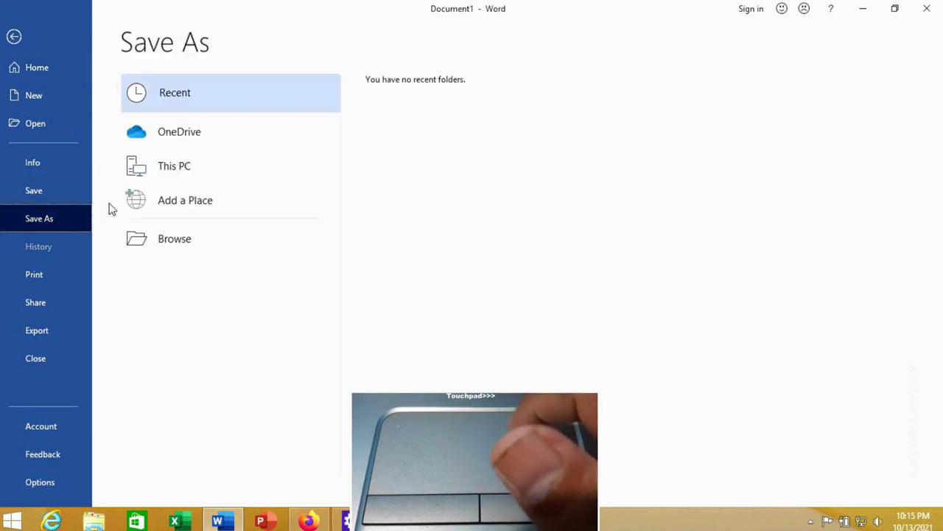
left_click(144, 227)
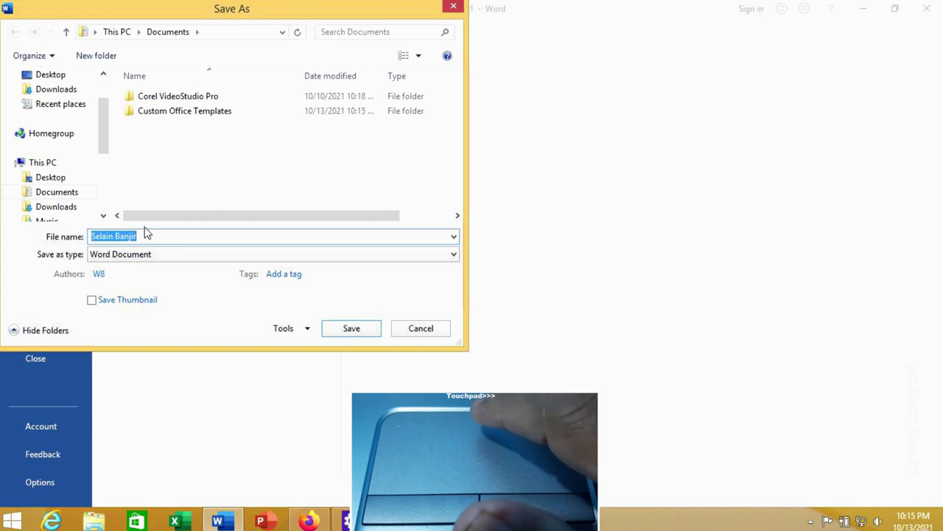
left_click(147, 233)
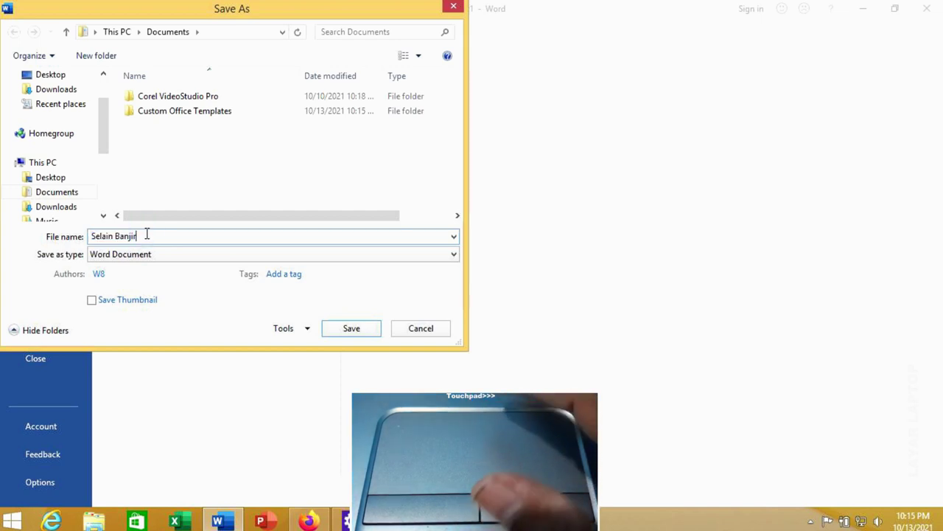
key("ctrl+a")
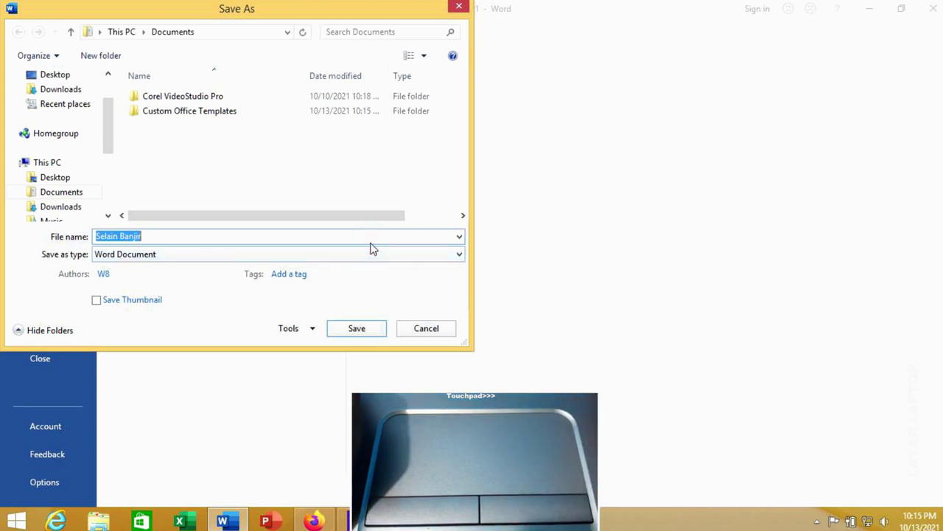
key("BackSpace")
type("ar")
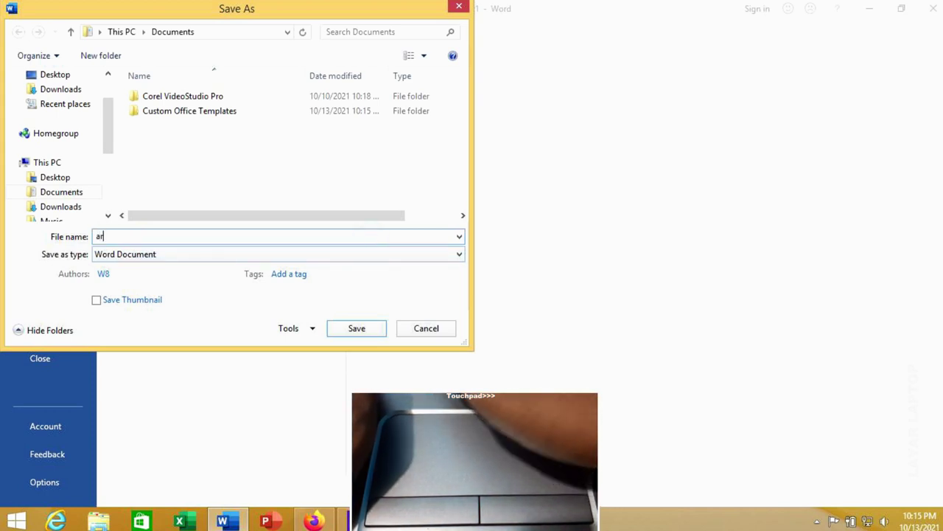
type("kel ben")
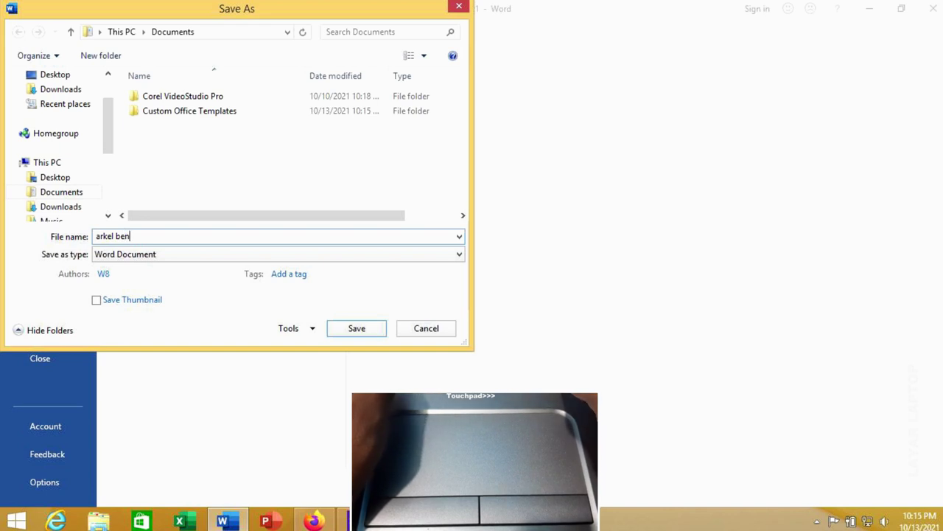
type("cara ")
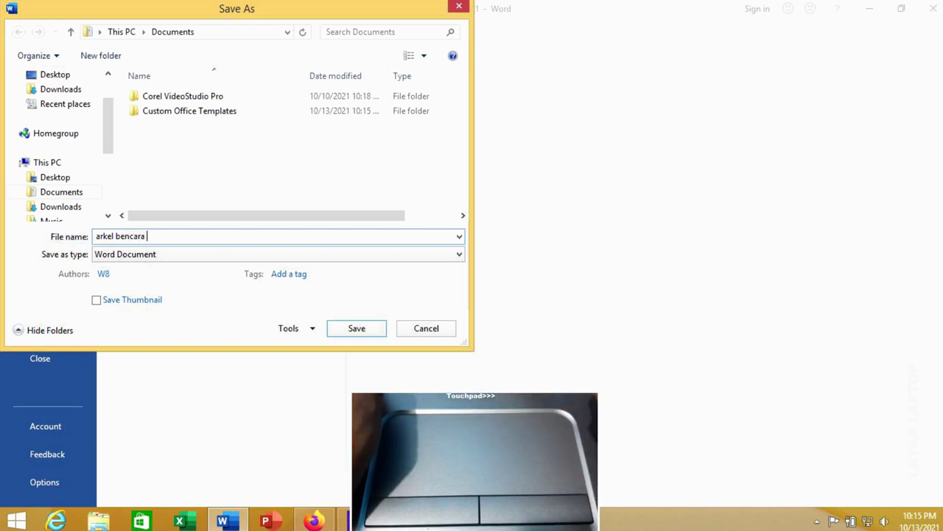
type("banjir")
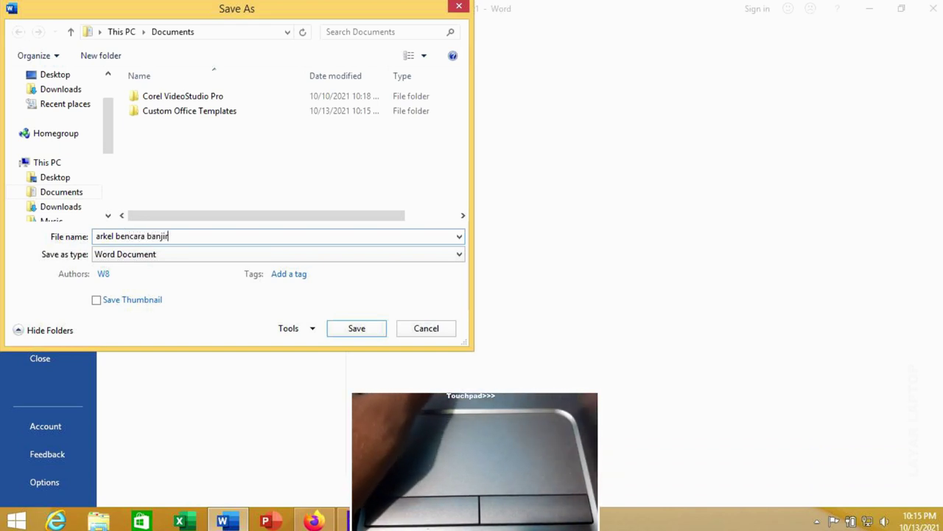
left_click(360, 328)
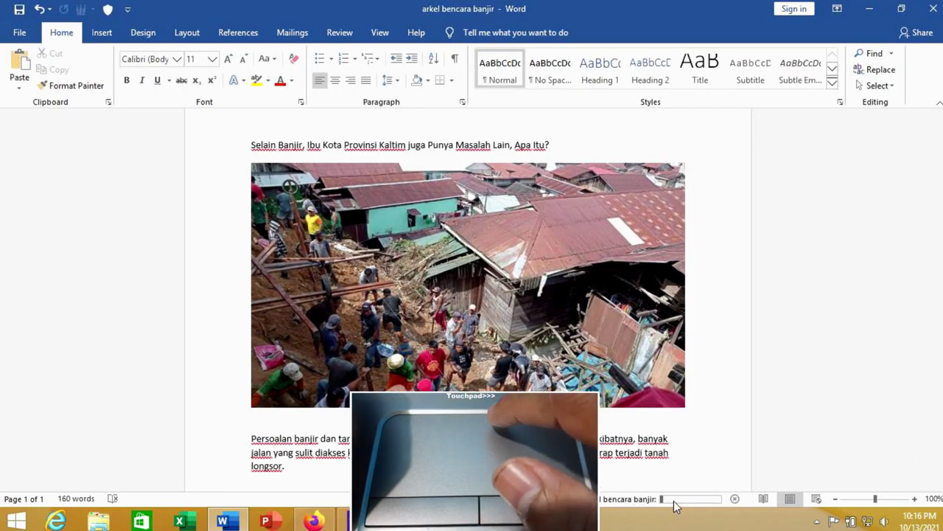
Close Word and Firefox, and open the Documents folder in a maximized File Explorer window
left_click(934, 6)
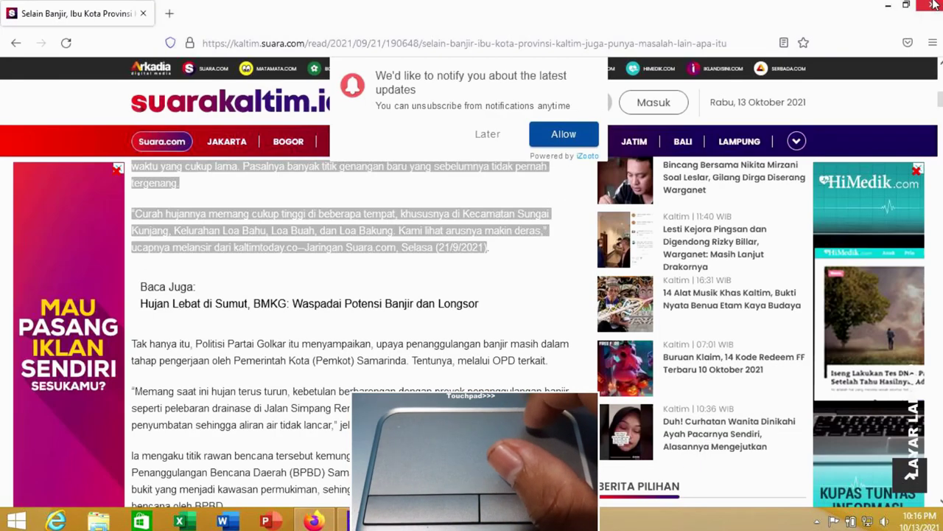
left_click(934, 6)
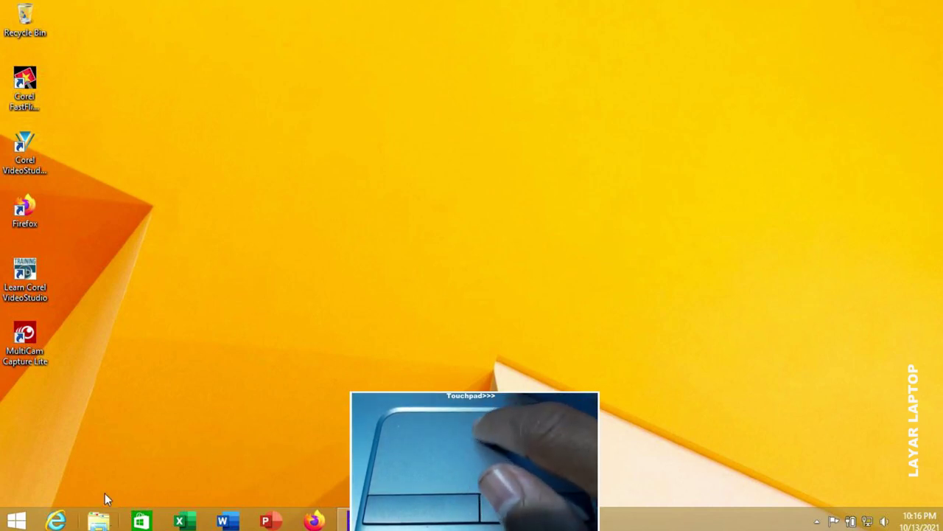
left_click(98, 521)
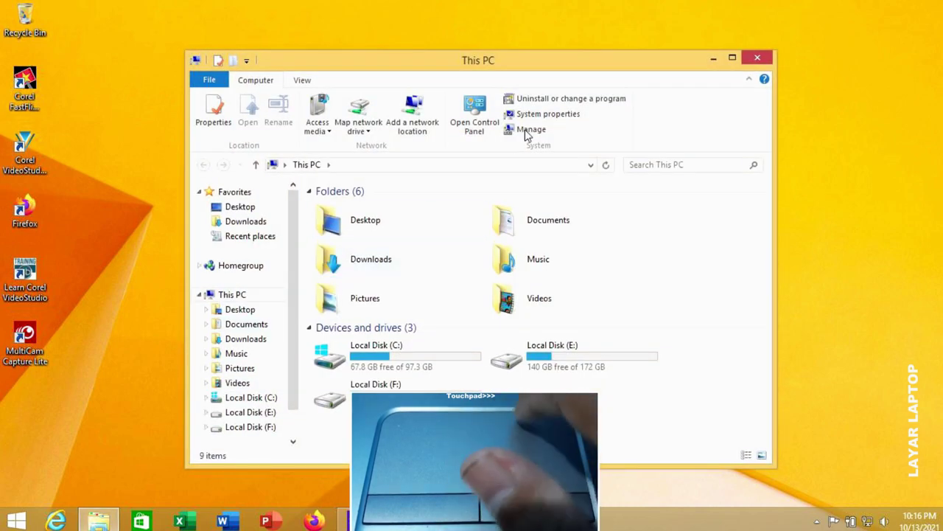
left_click(737, 58)
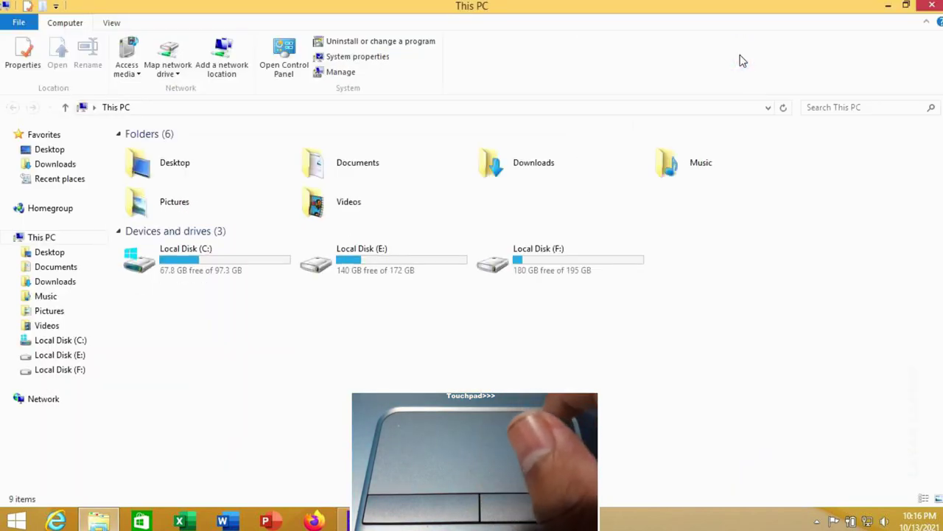
left_click(87, 268)
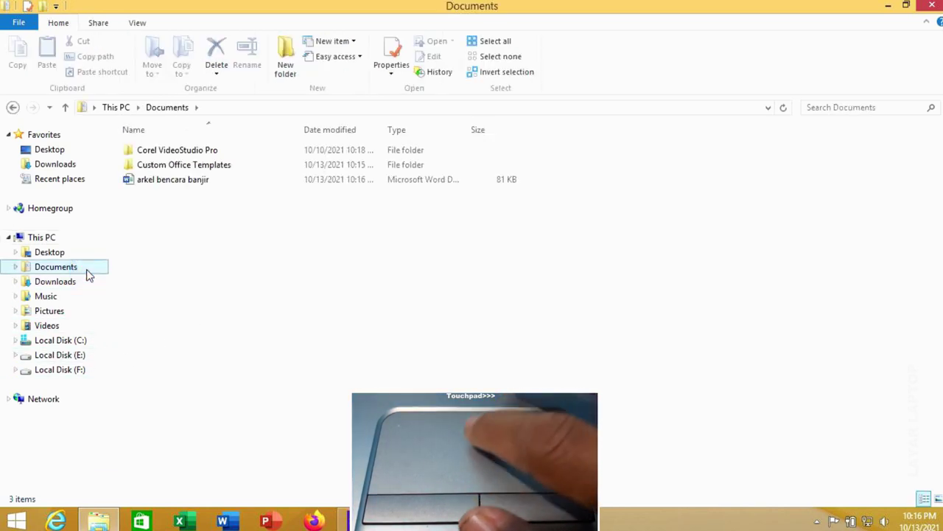
Rename the saved Word file in Documents as "artikel bencara banjir"
left_click(160, 181)
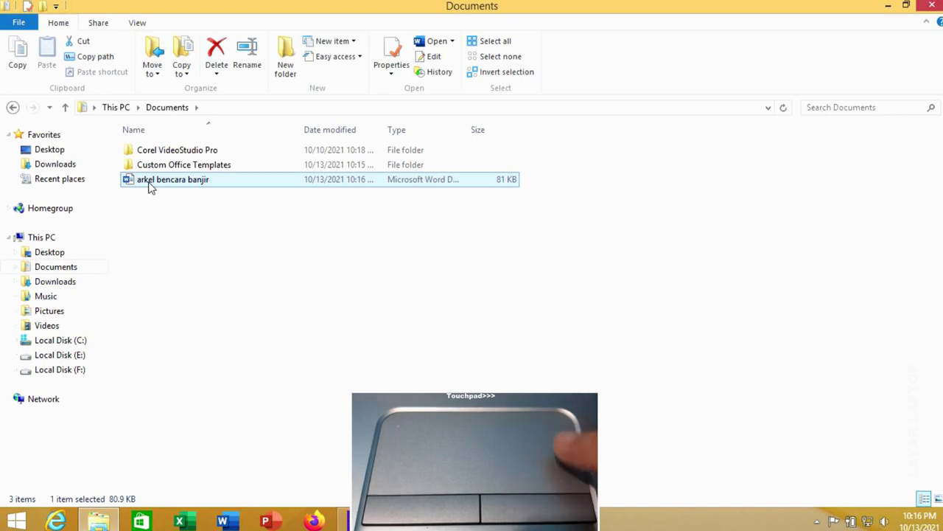
right_click(150, 186)
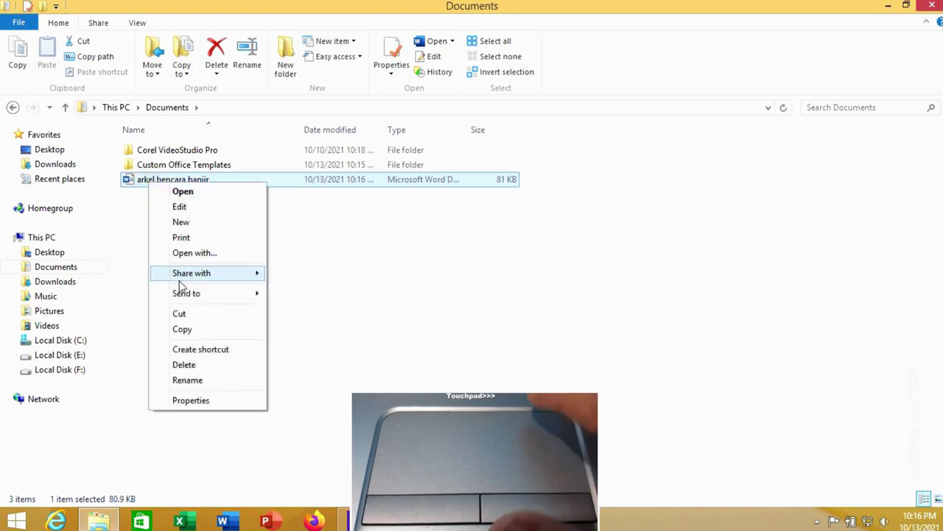
mouse_move(180, 280)
left_click(196, 379)
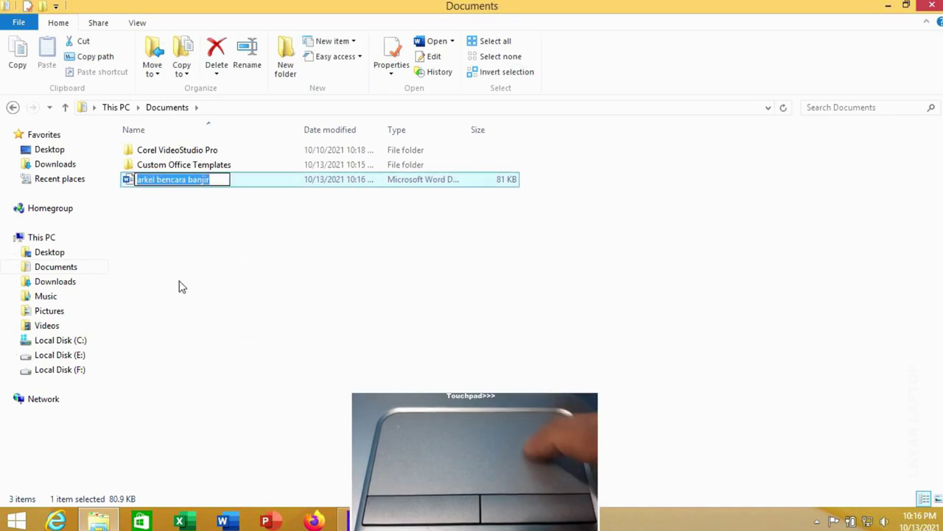
left_click(143, 179)
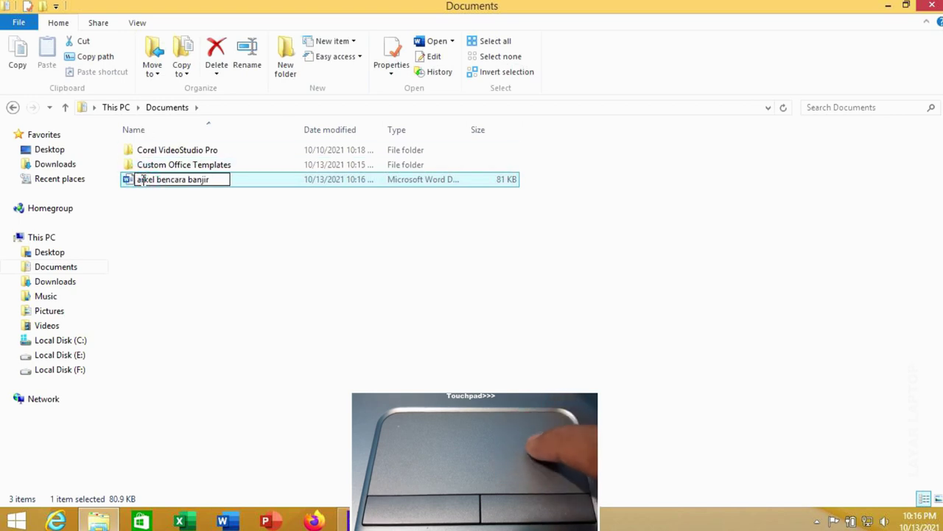
type("tik")
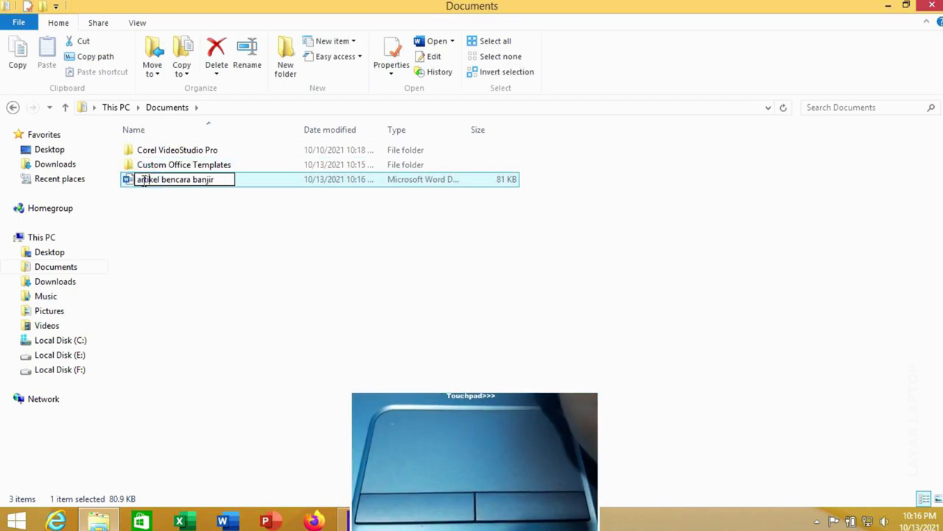
key("BackSpace")
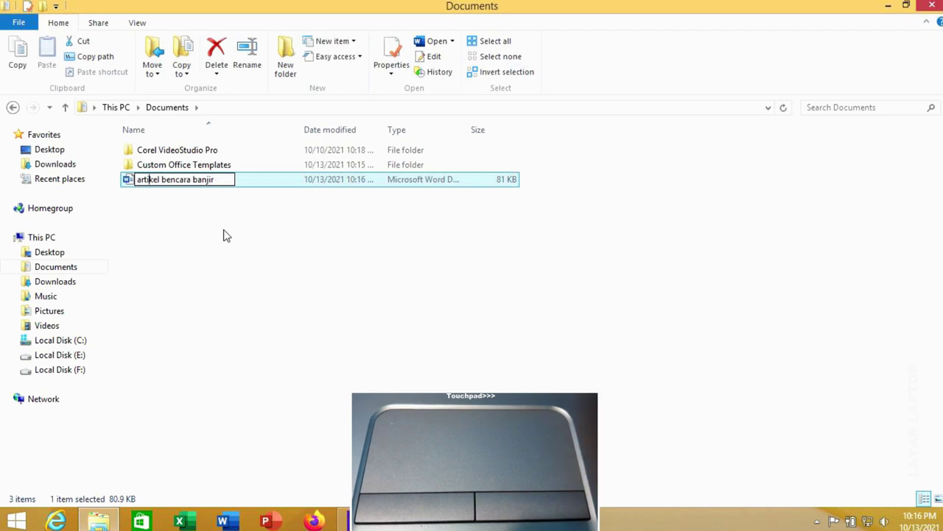
left_click(249, 230)
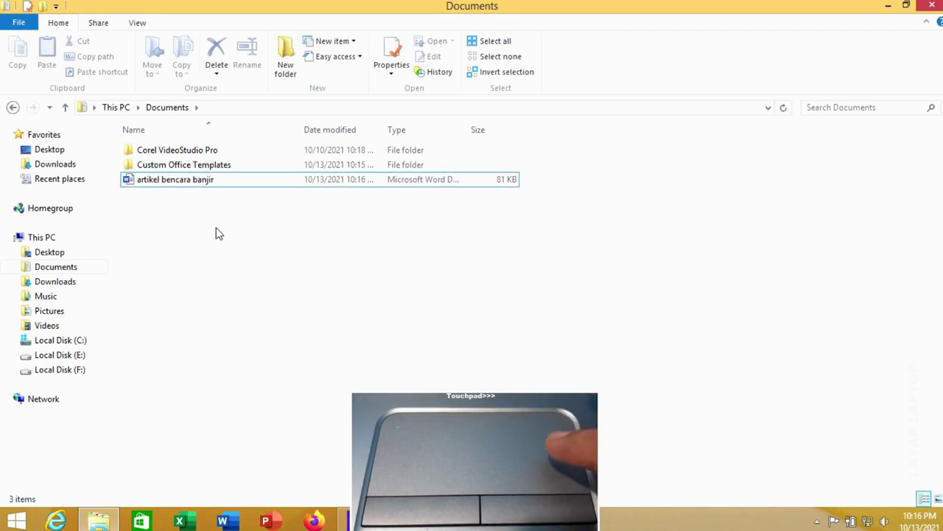
Check the drives under This PC and view the contents of the WINDOWS 11 (D:) drive
left_click(205, 181)
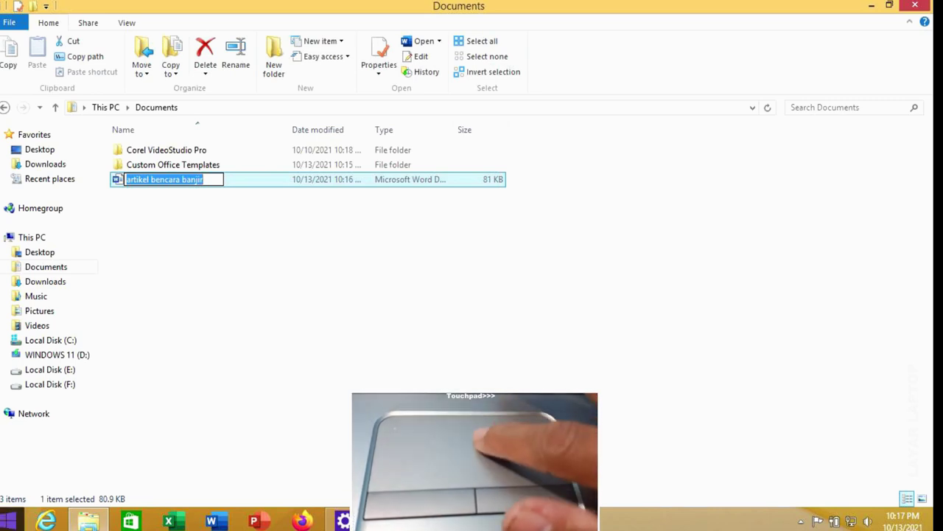
left_click(156, 387)
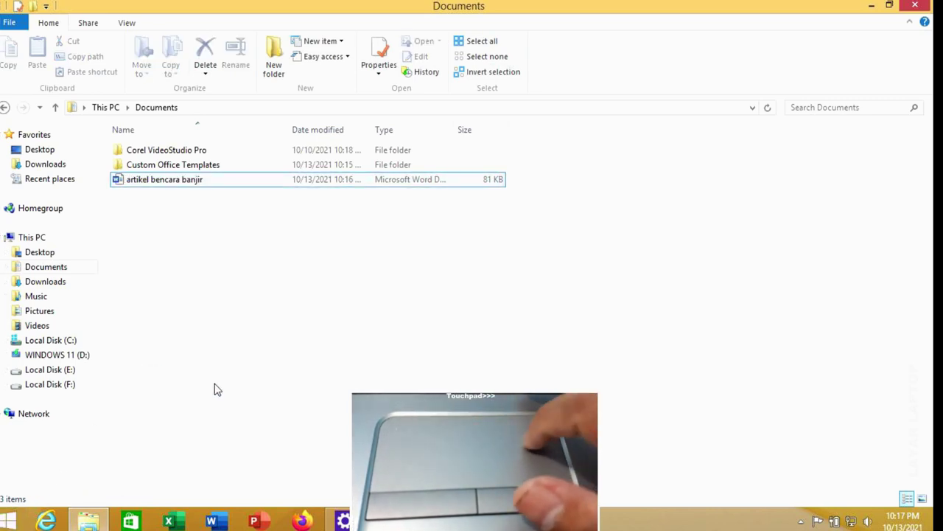
left_click(59, 230)
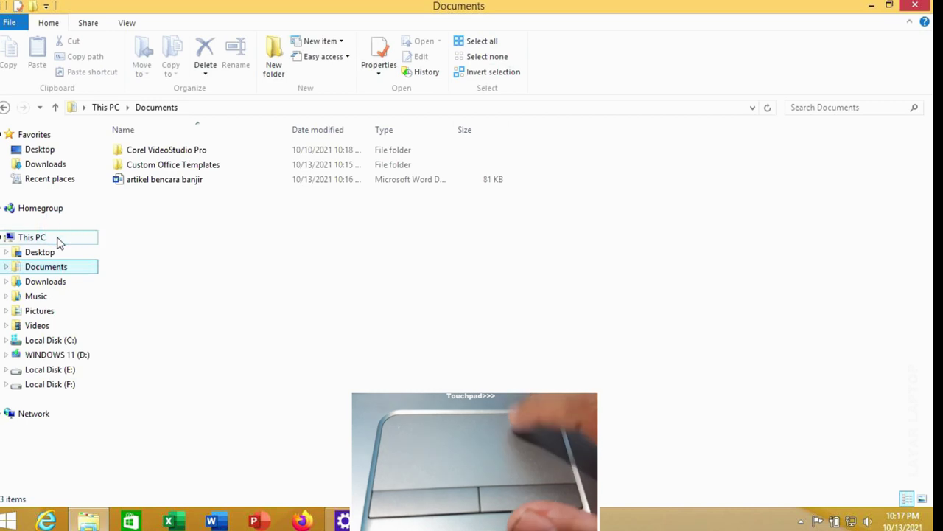
left_click(59, 238)
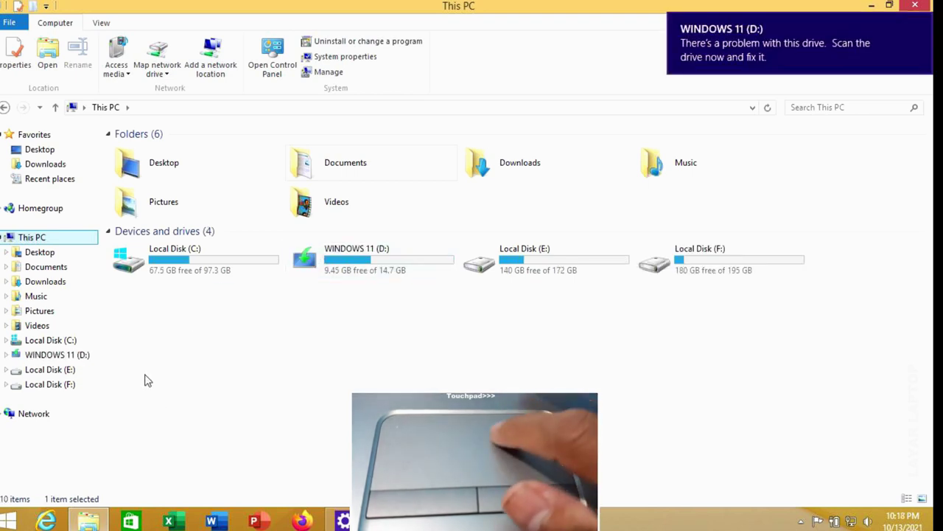
left_click(93, 358)
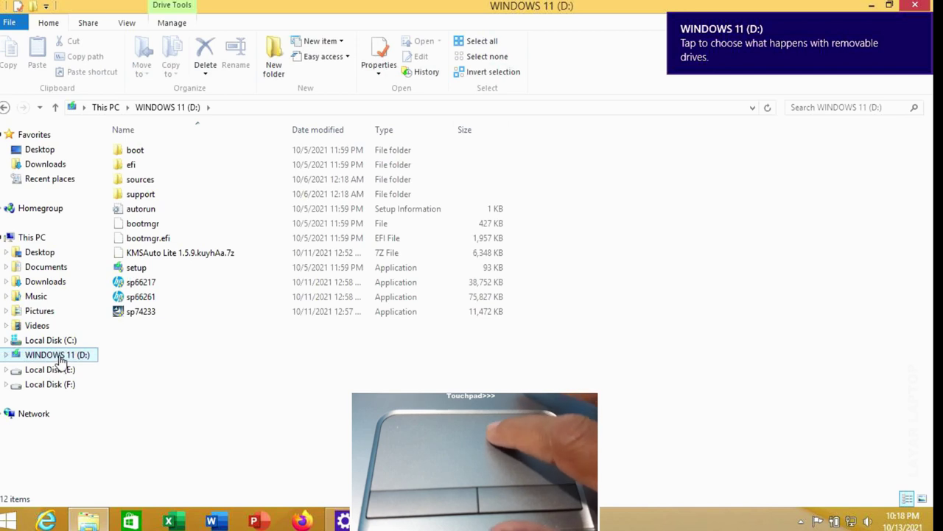
Send a copy of "artikel bencara banjir" from the Documents folder to the WINDOWS 11 (D:) drive
left_click(52, 257)
left_click(55, 267)
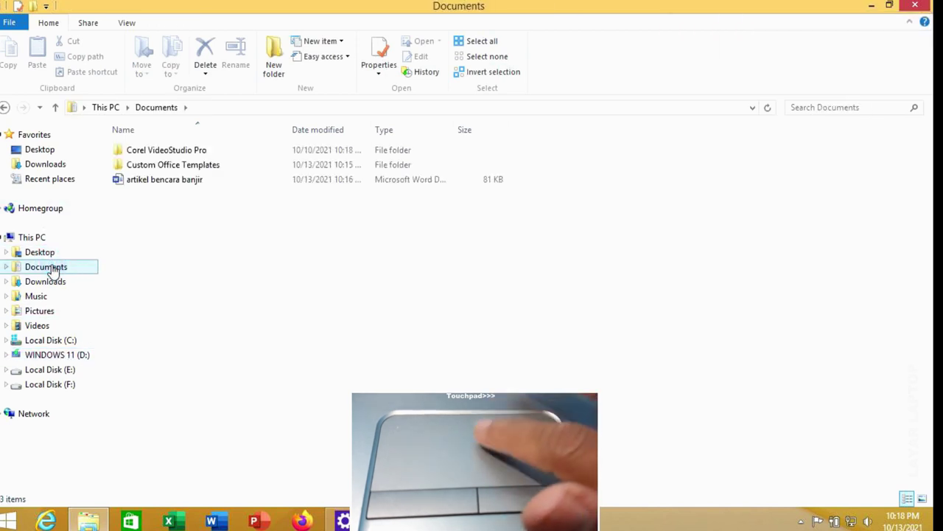
left_click(132, 184)
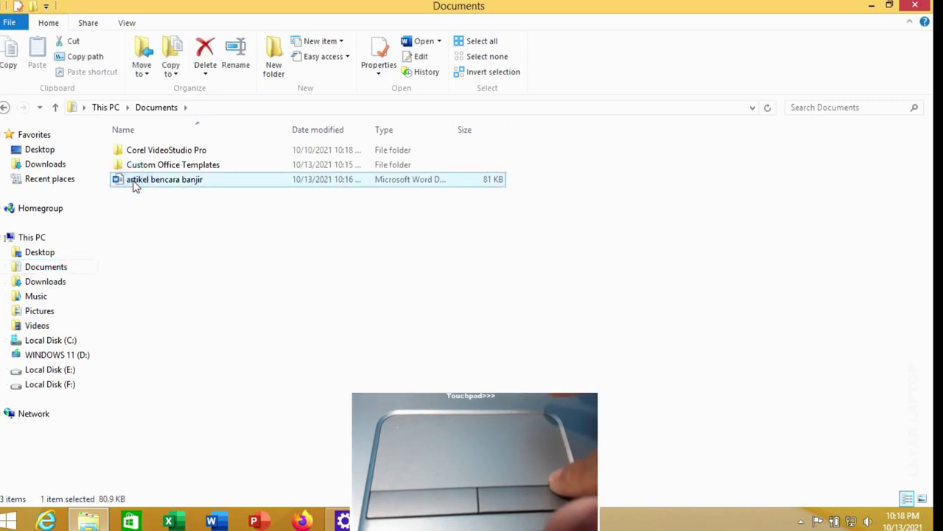
right_click(136, 186)
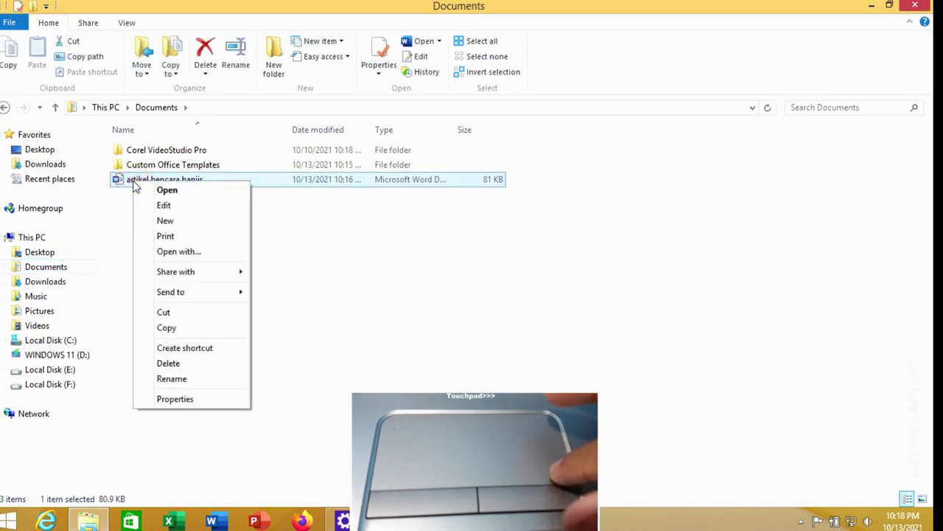
left_click(210, 292)
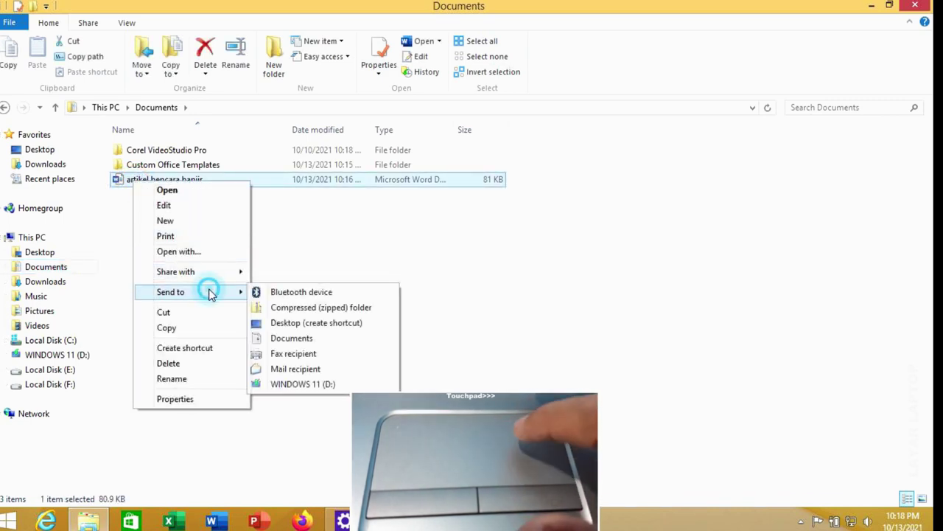
left_click(281, 385)
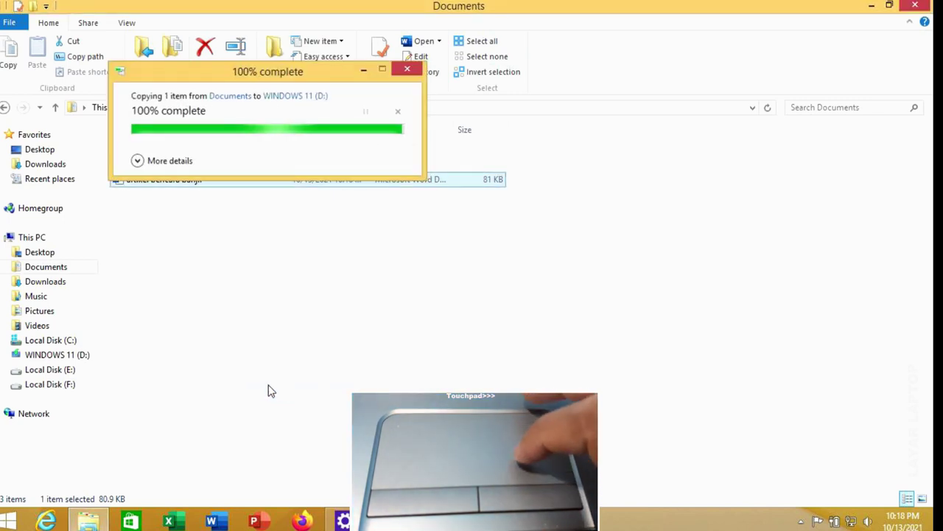
Check the WINDOWS 11 (D:) drive for the copied "artikel bencara banjir" file and close File Explorer
left_click(83, 357)
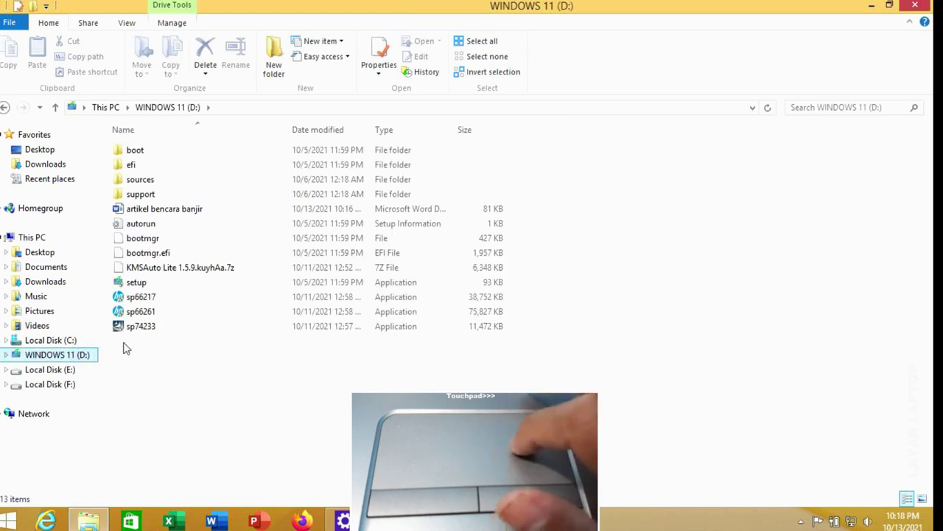
left_click(151, 210)
left_click(321, 470)
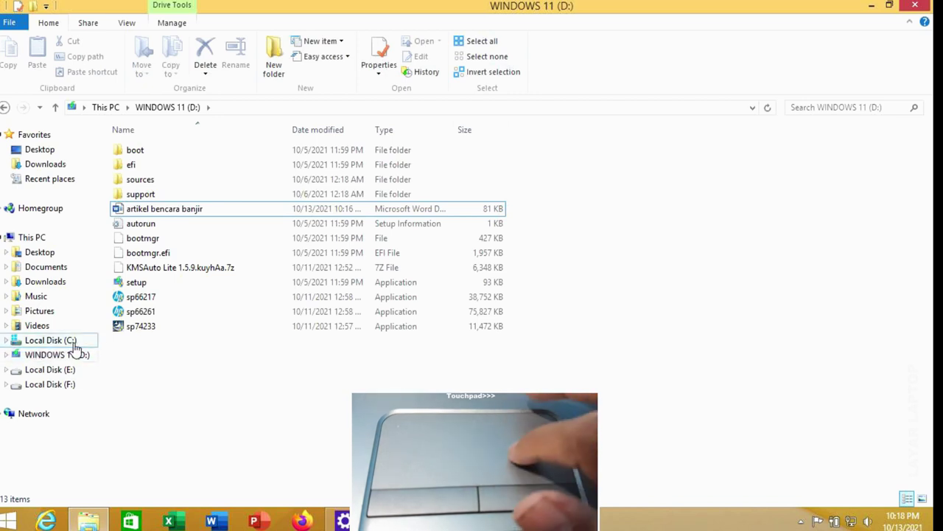
left_click(915, 6)
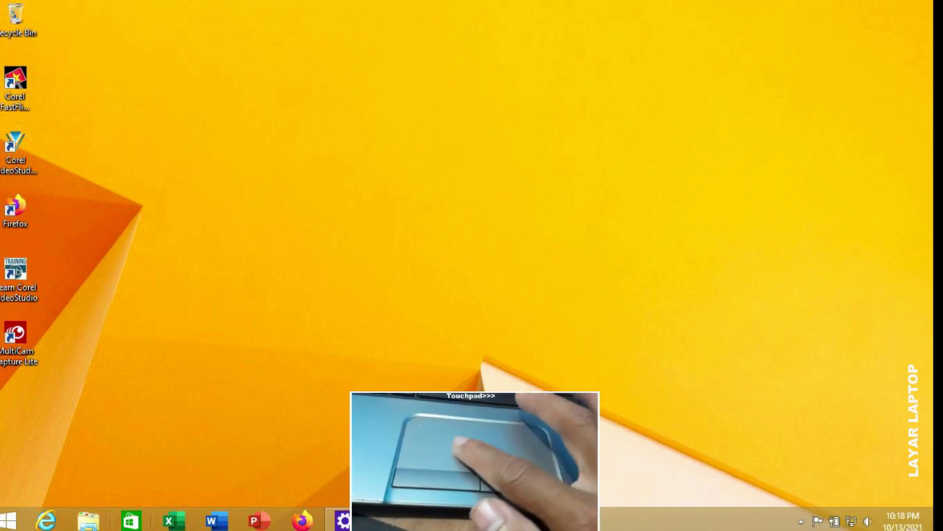
Open the WINDOWS 11 (D:) drive in File Explorer and eject it from the laptop
left_click(89, 521)
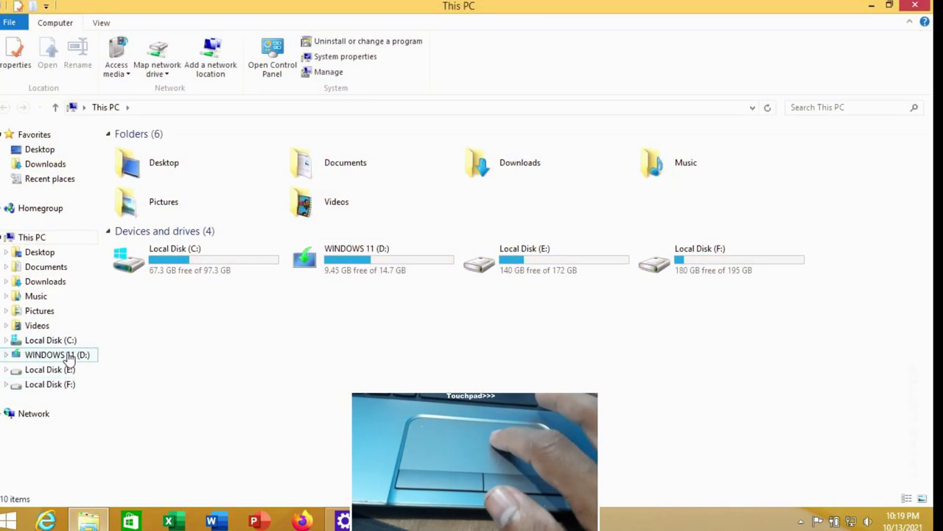
left_click(67, 358)
right_click(67, 359)
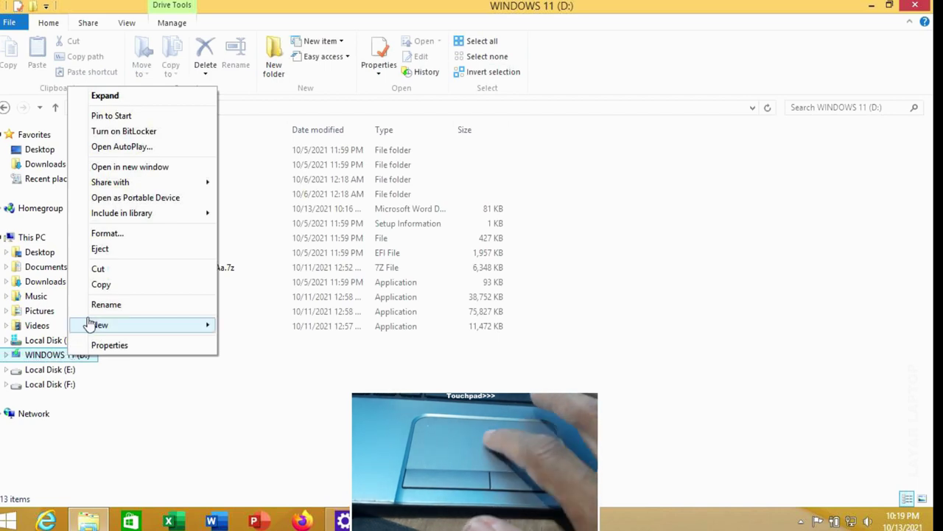
left_click(115, 249)
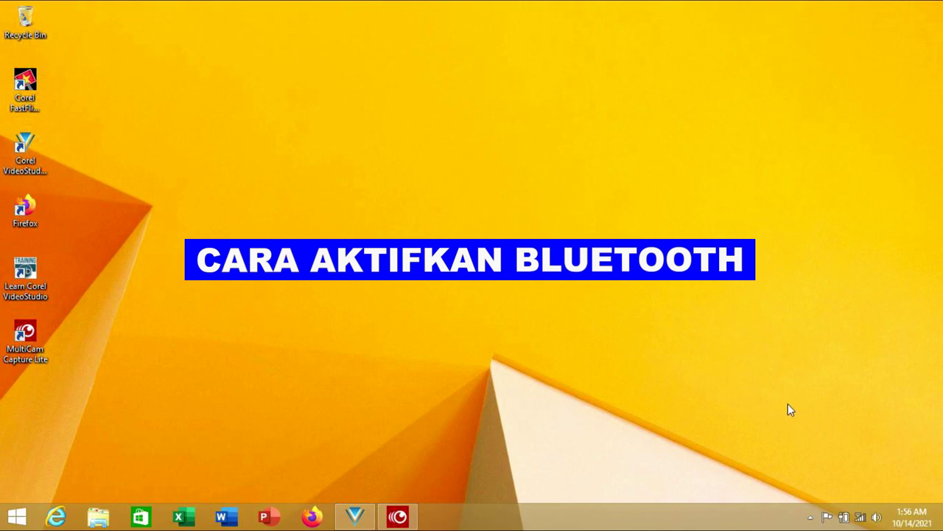
Show the Receive a File window from the hidden Bluetooth Devices options and cancel it
left_click(811, 516)
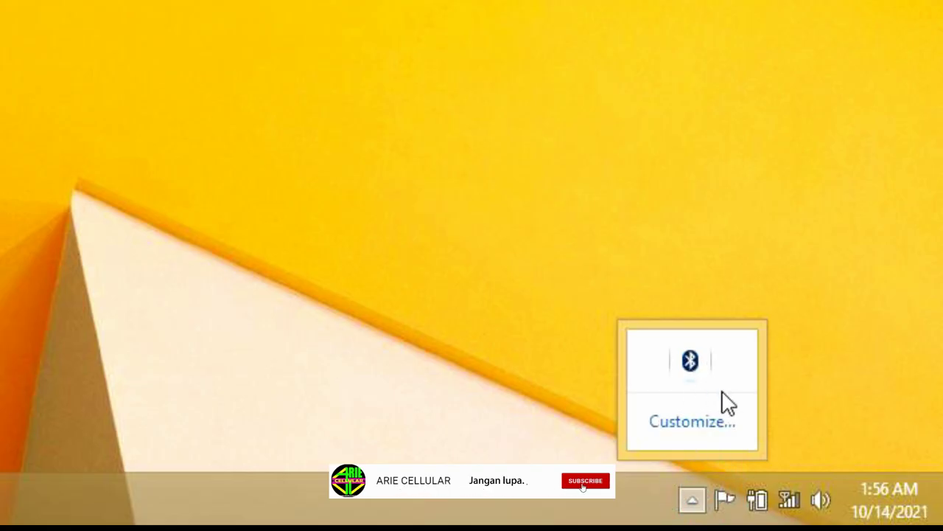
left_click(693, 502)
left_click(693, 501)
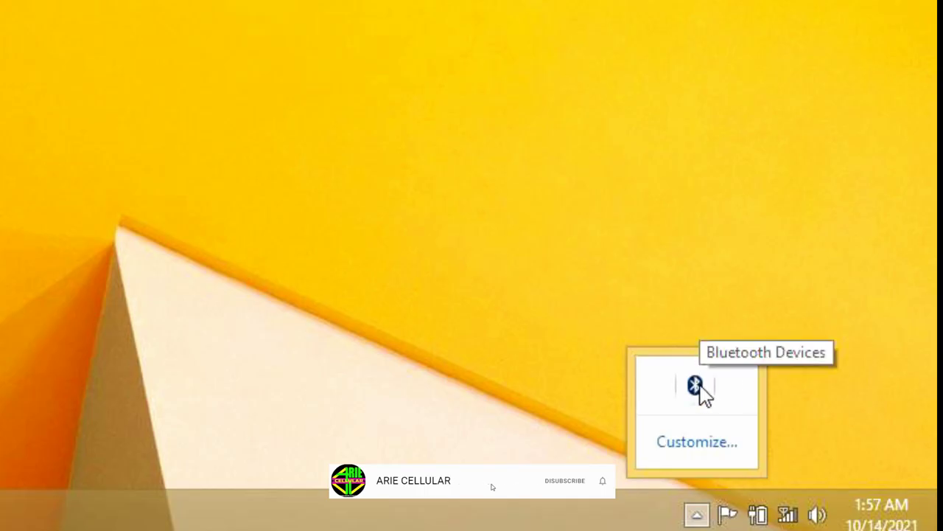
left_click(696, 386)
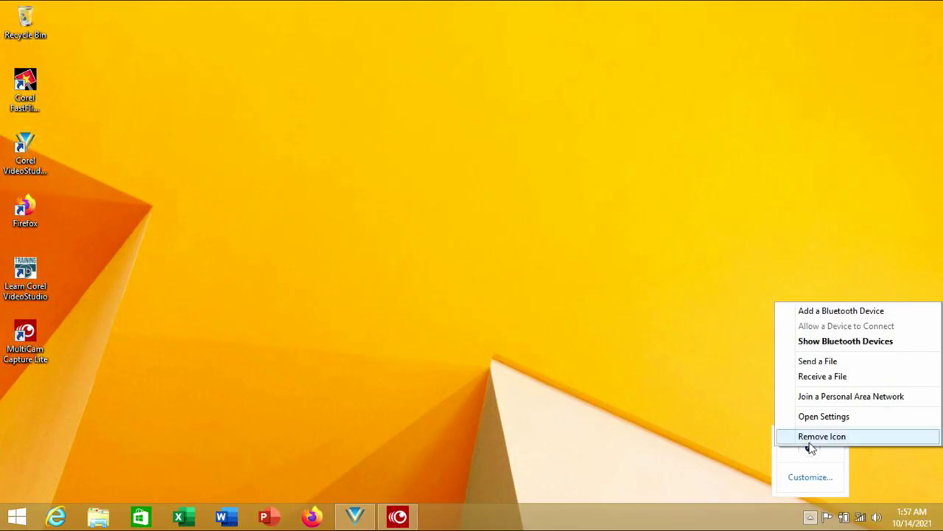
left_click(840, 378)
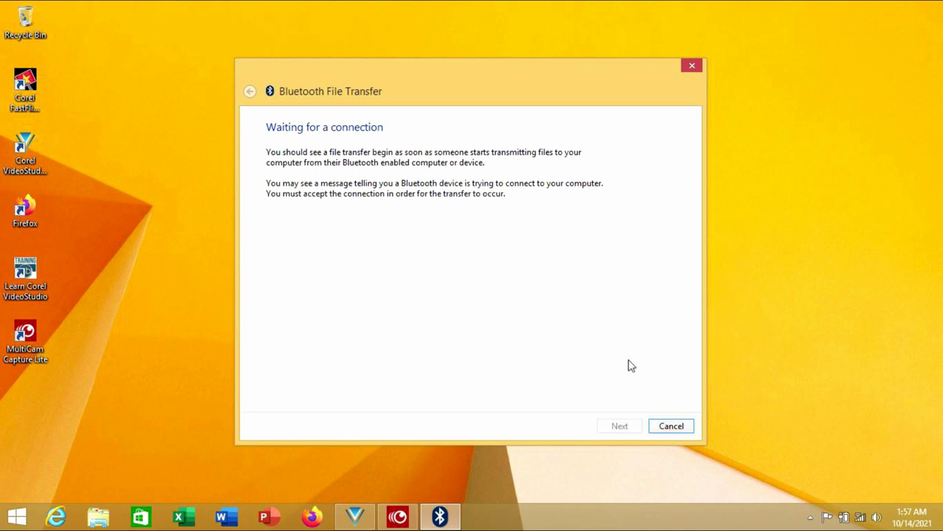
left_click(669, 424)
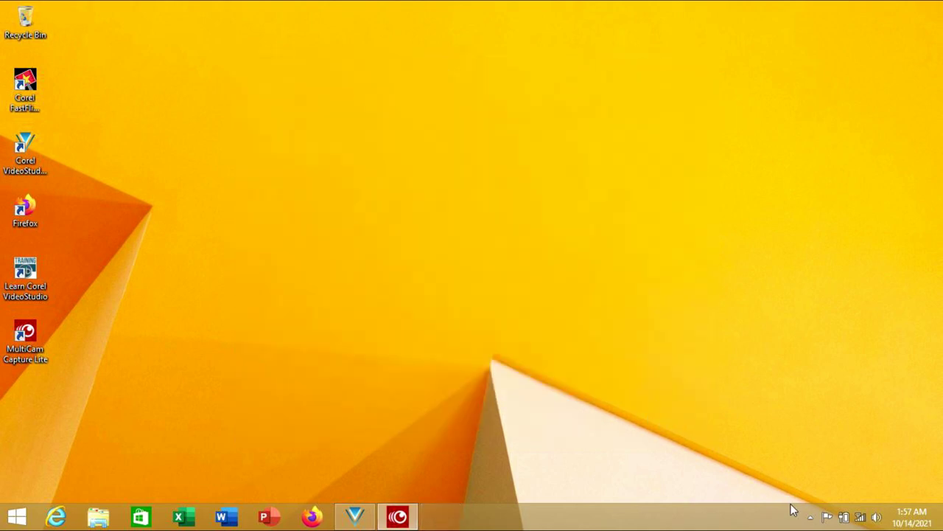
left_click(811, 516)
right_click(809, 446)
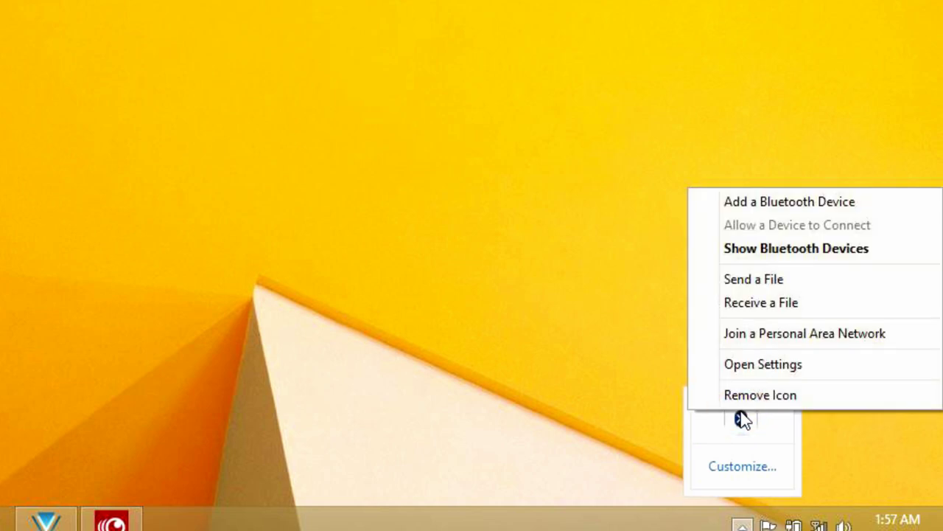
left_click(743, 281)
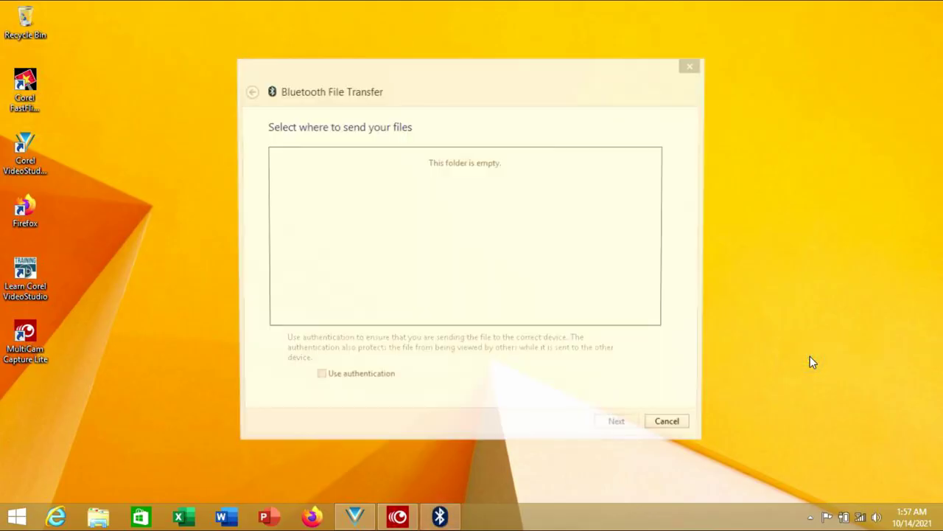
left_click(690, 426)
Start sending a file over Bluetooth and choose DESKTOP-JM4RAT9 as the receiving computer
left_click(811, 516)
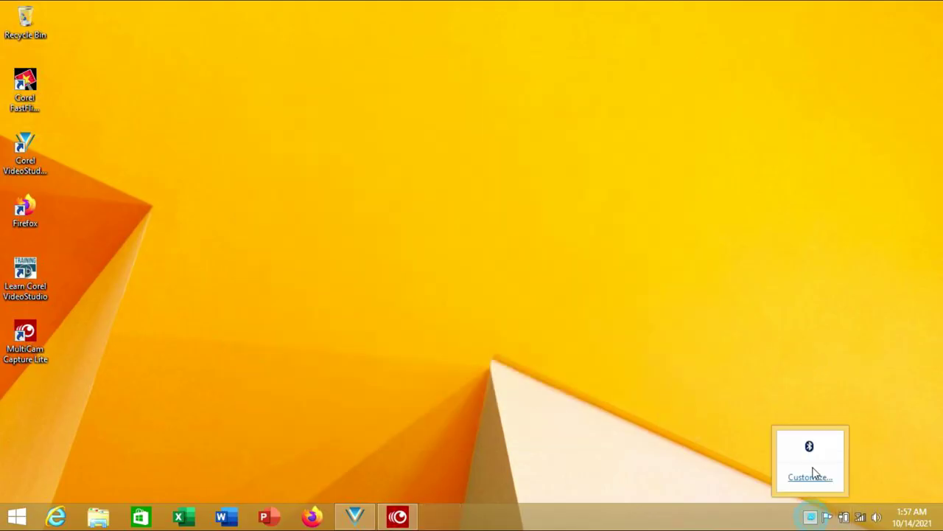
right_click(810, 447)
left_click(813, 361)
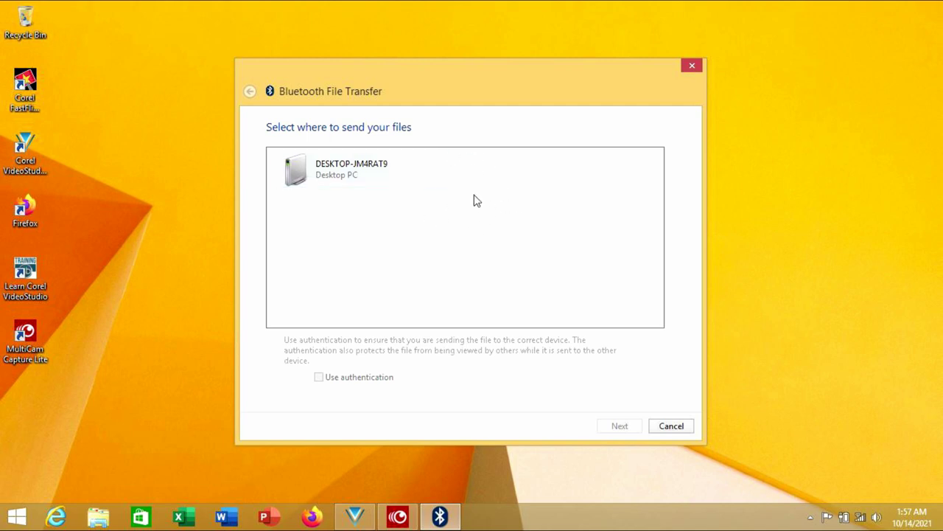
left_click(381, 176)
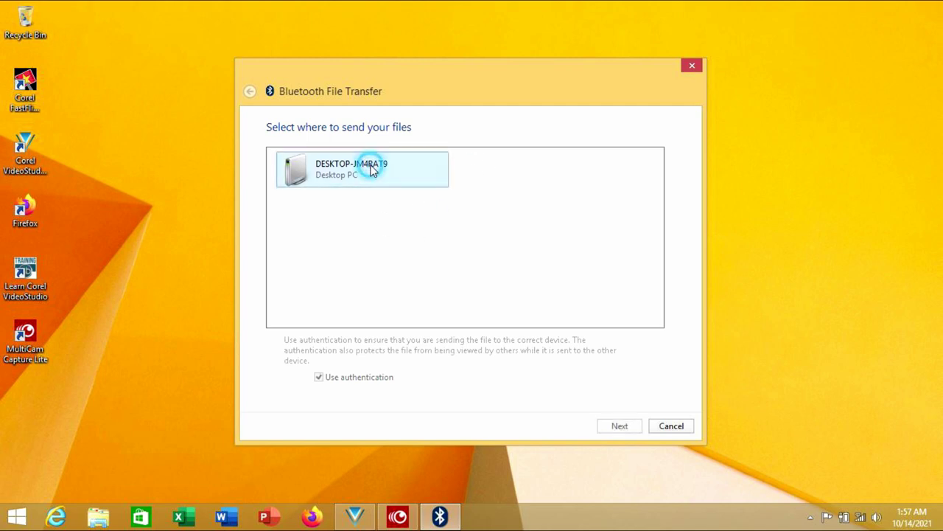
left_click(617, 426)
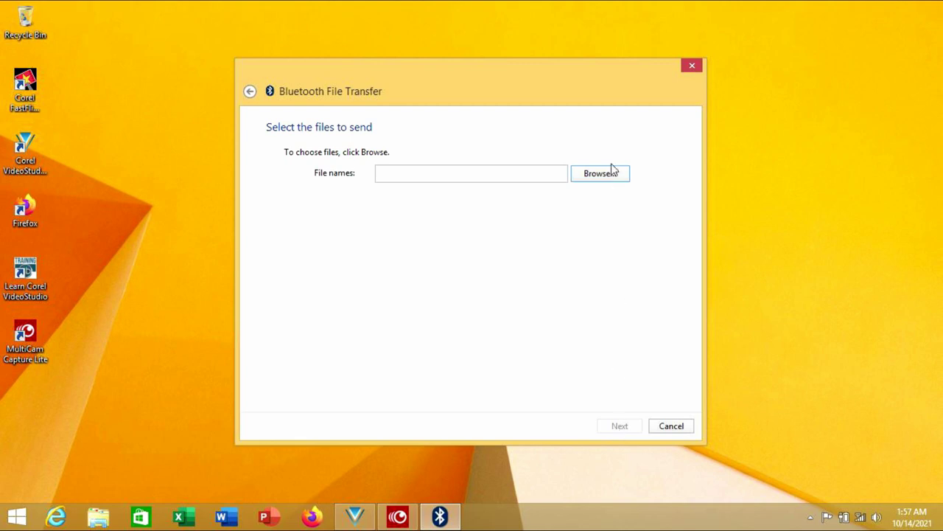
Try to send "artikel bencara banjir" from the Documents folder over Bluetooth and close the transfer window
left_click(611, 171)
left_click(455, 209)
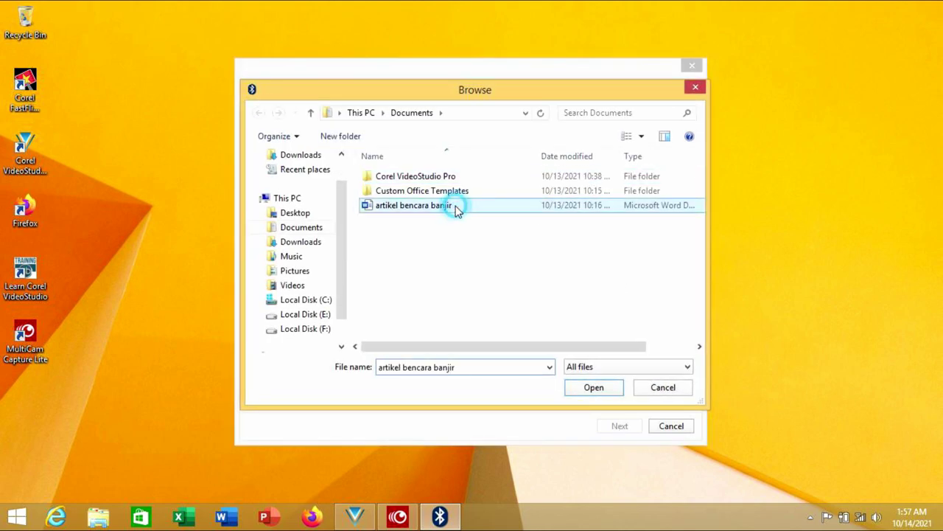
left_click(601, 389)
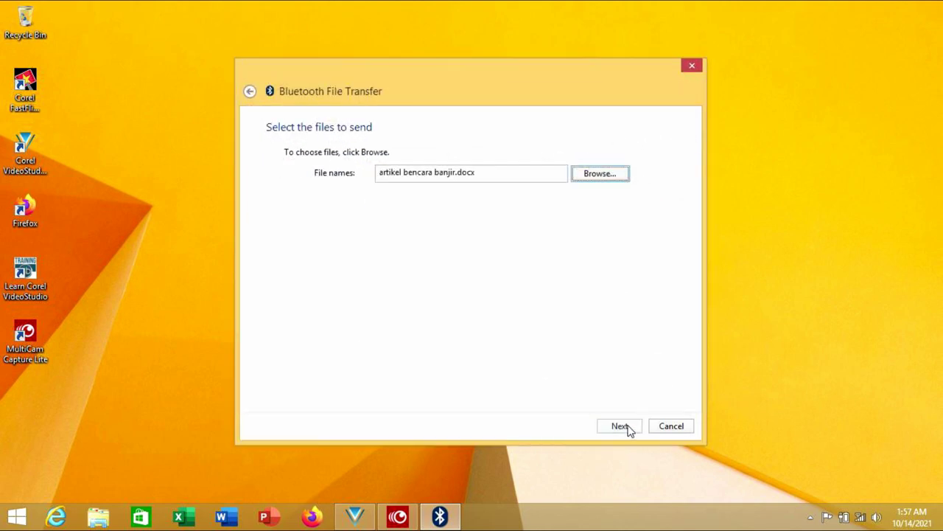
left_click(620, 426)
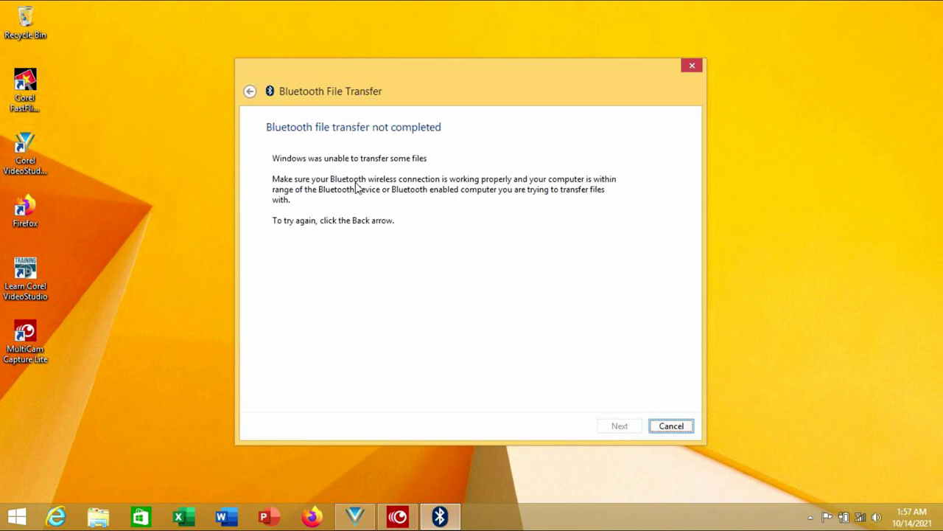
left_click(667, 426)
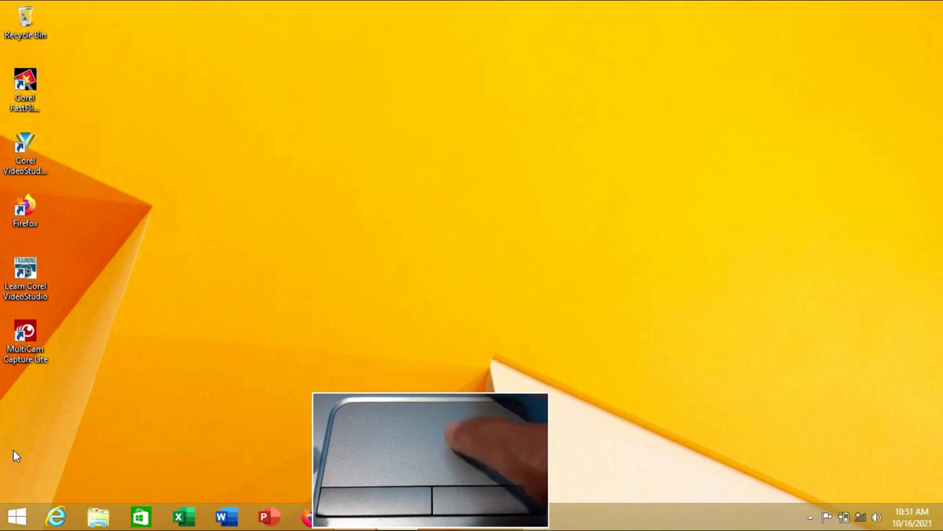
Open PC settings from the Start screen and view the Lock screen and Display pages of PC and devices
left_click(6, 510)
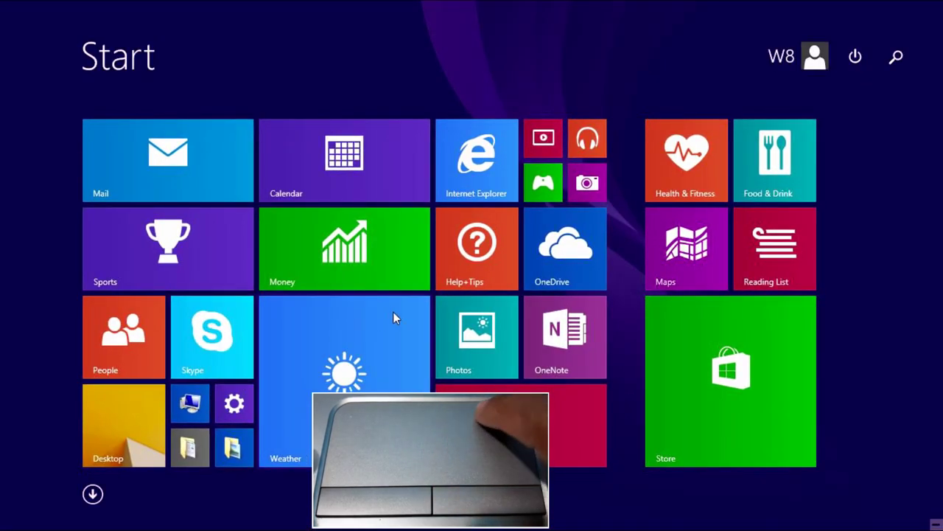
left_click(234, 407)
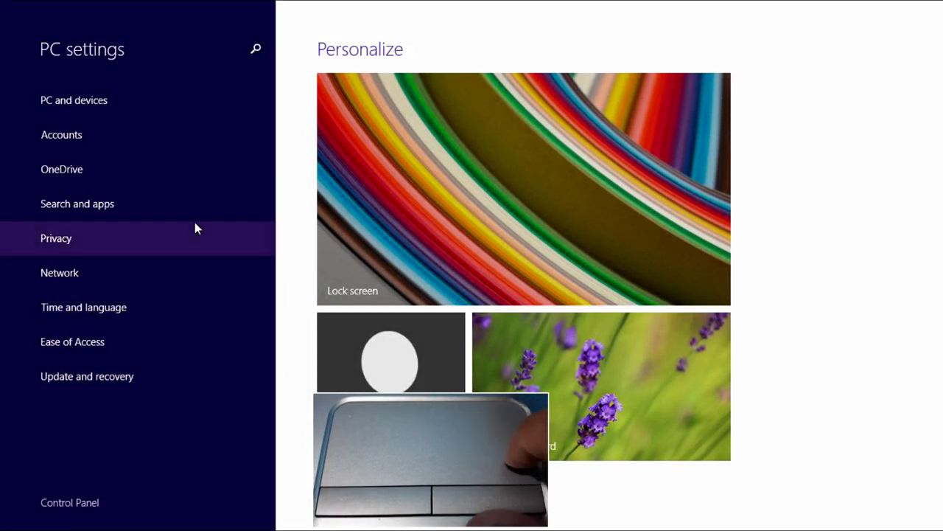
left_click(55, 105)
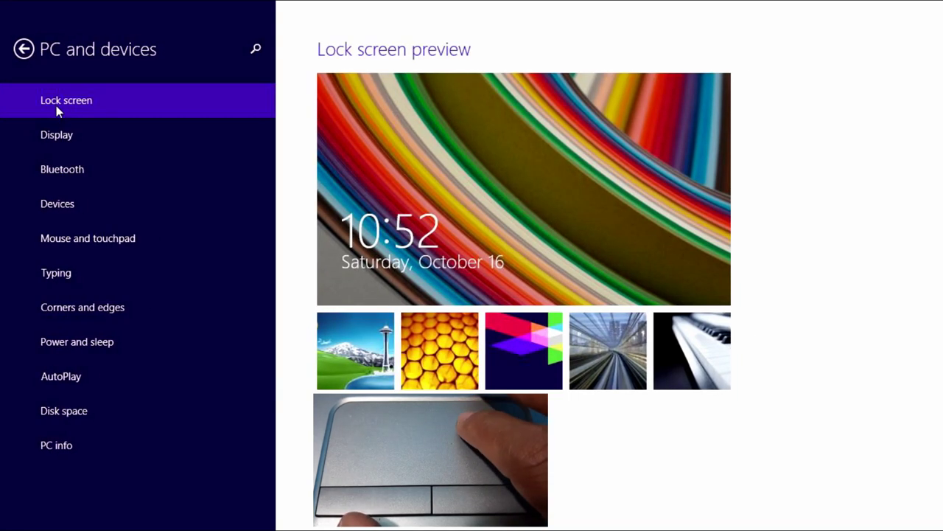
left_click(69, 137)
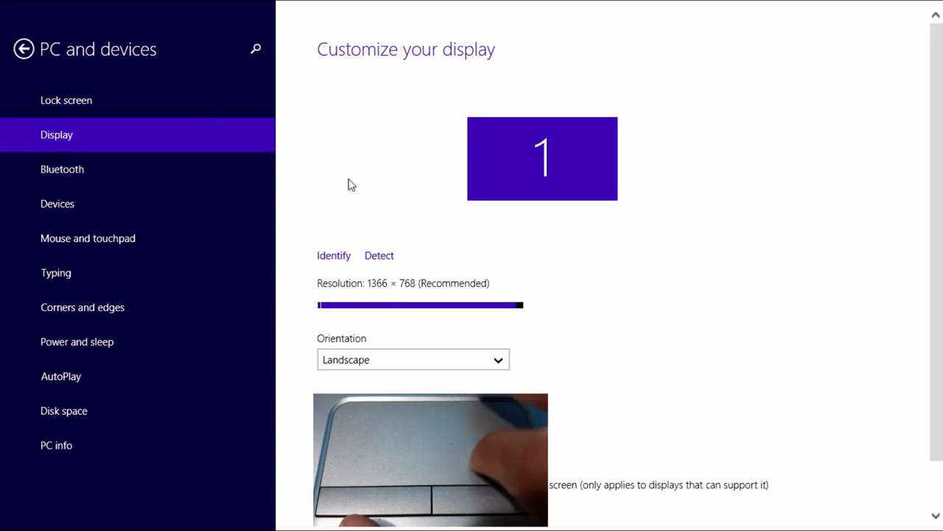
Turn off Bluetooth in the PC and devices settings and dismiss the charms bar
left_click(76, 177)
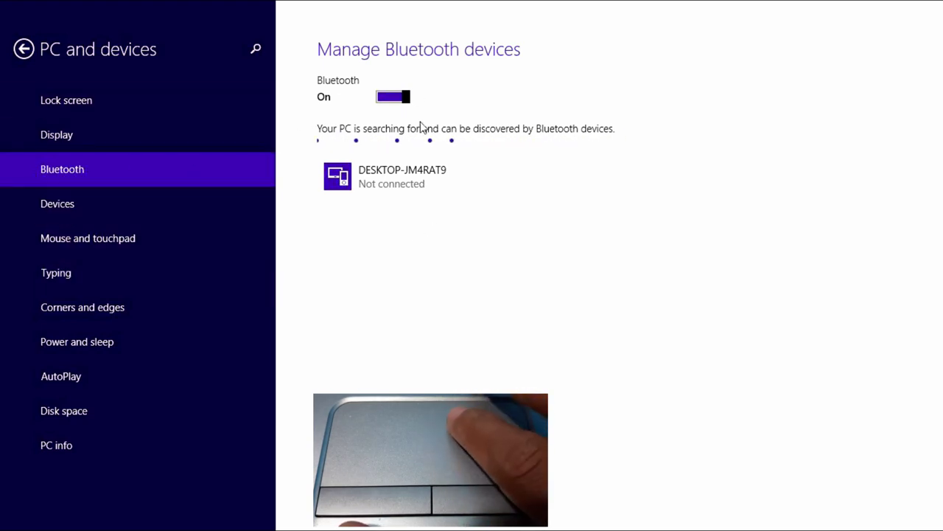
left_click(396, 103)
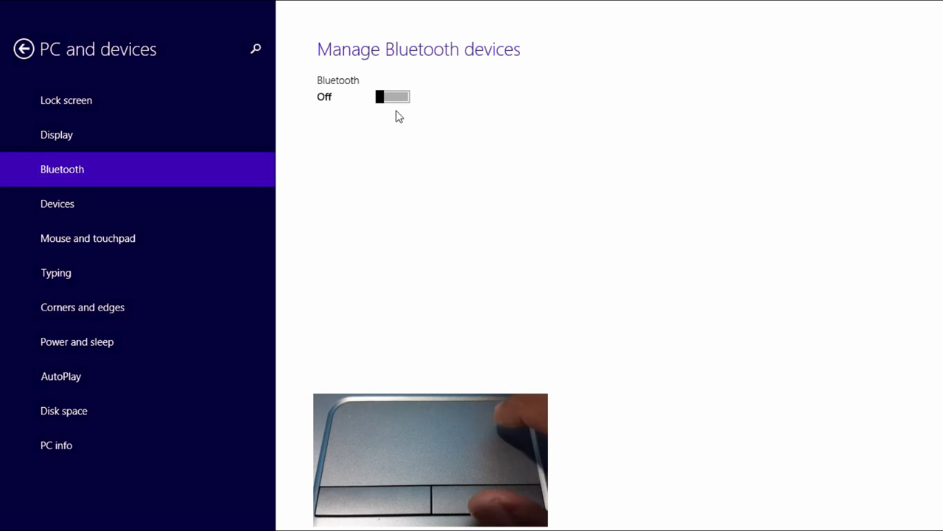
key("super+c")
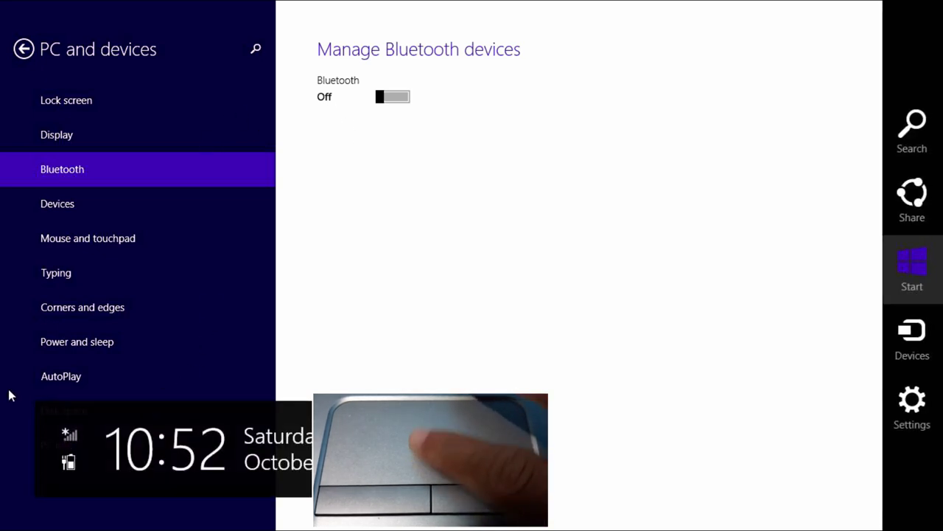
left_click(7, 473)
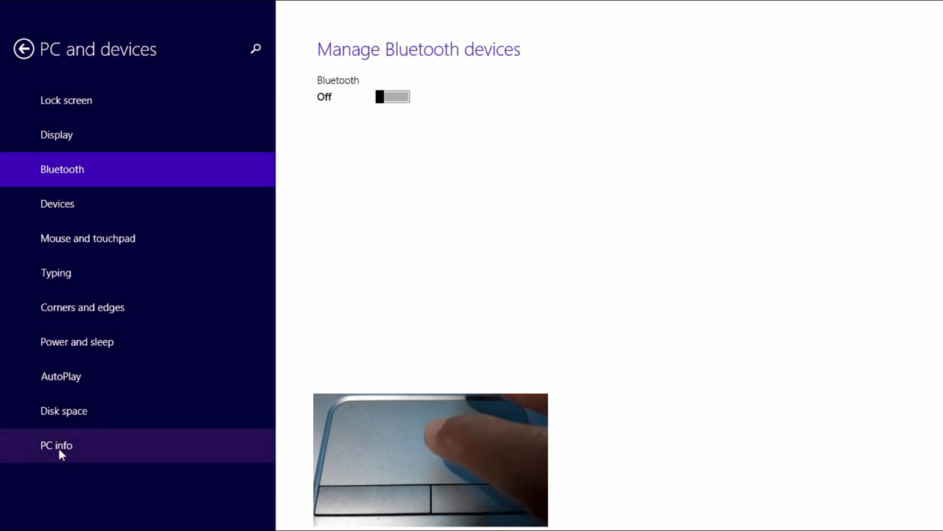
Try to rename the PC to "ARIE CELLULAR" from the PC info page
left_click(61, 451)
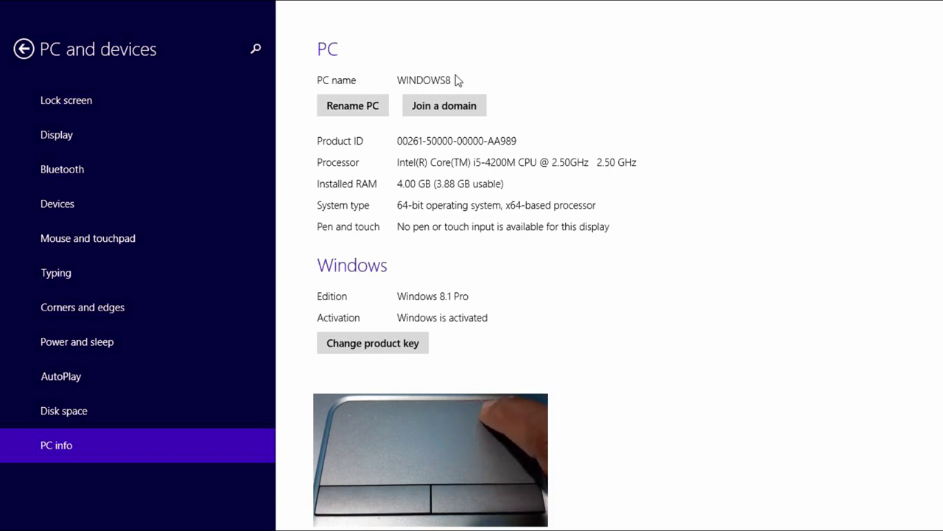
left_click(348, 110)
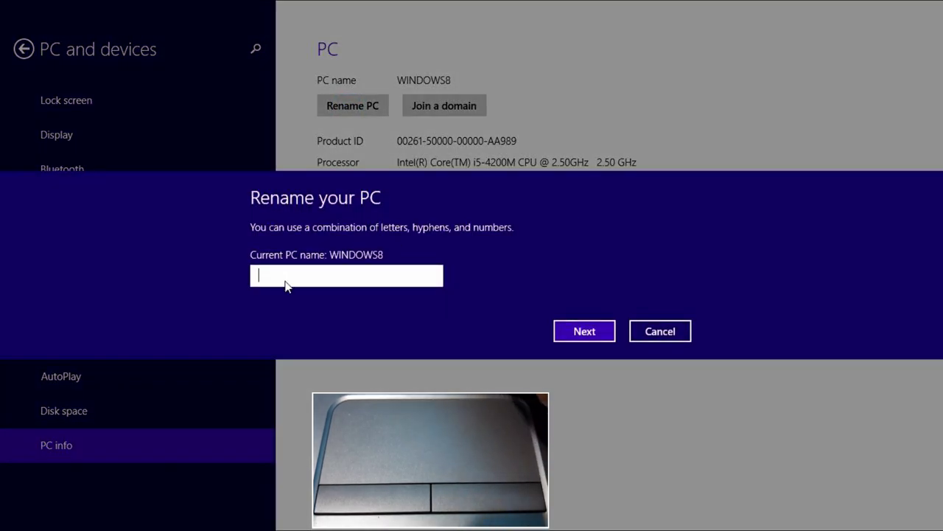
type("A")
key("BackSpace")
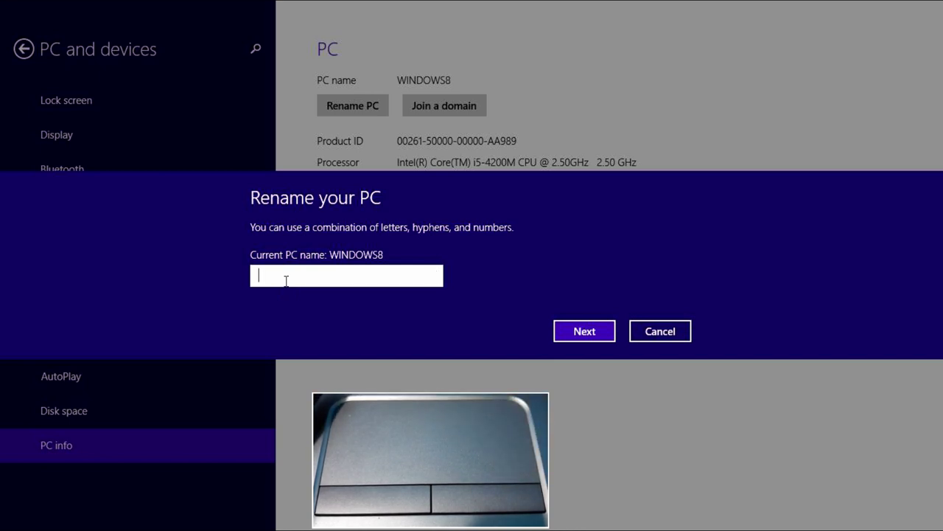
type("ARIE GELLU")
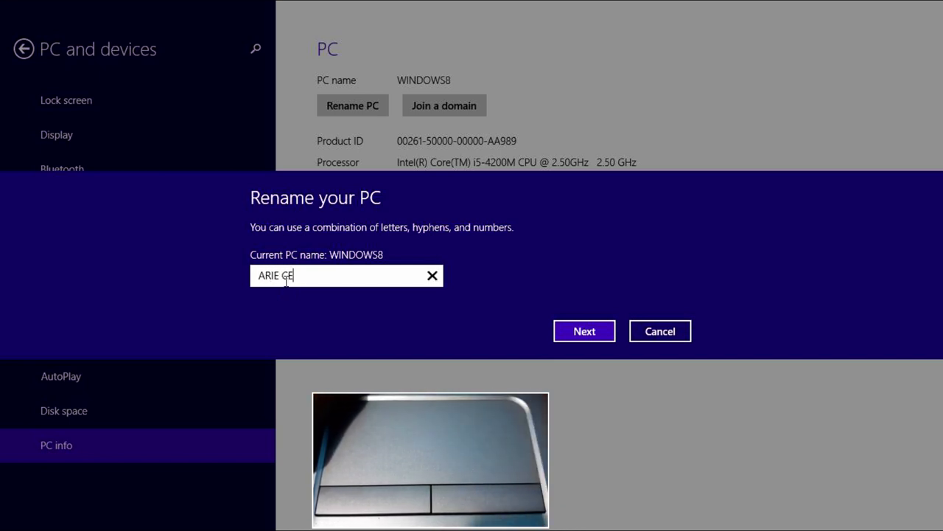
type("LAR")
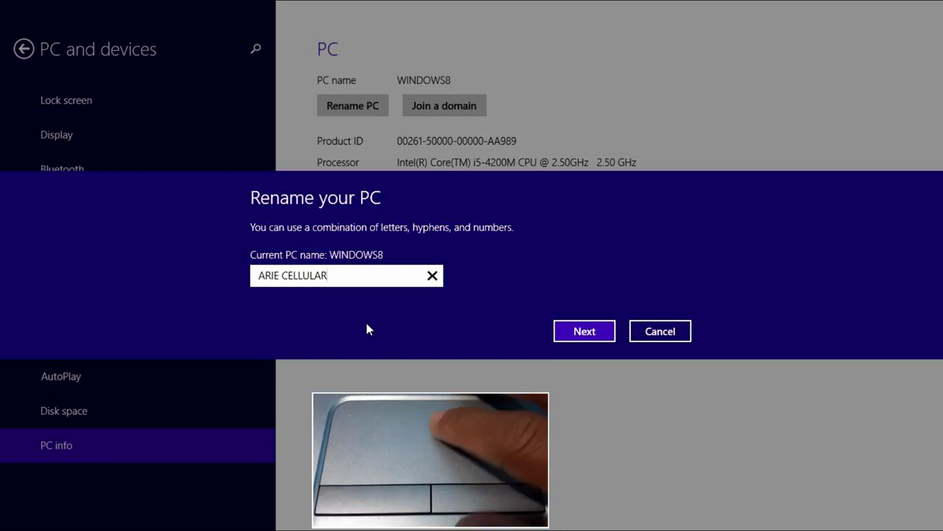
left_click(581, 338)
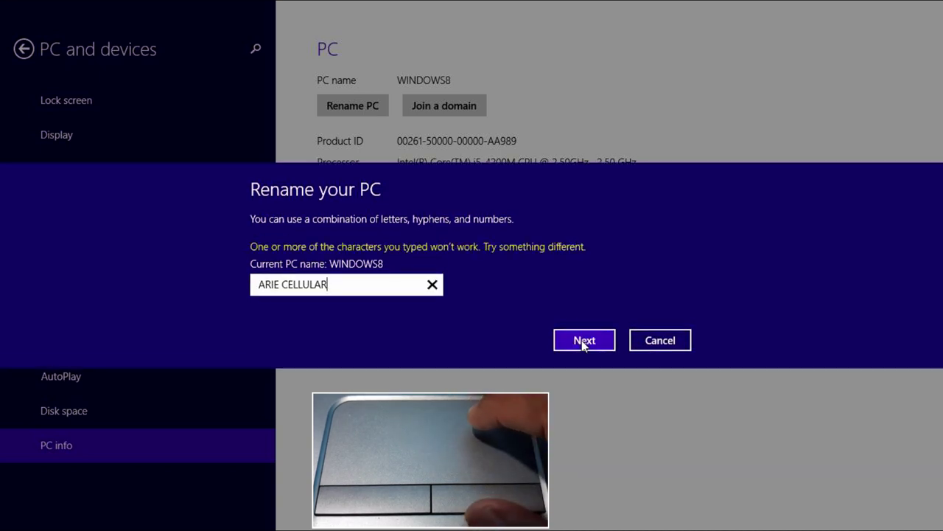
Remove the space so the new PC name is "ARIECELLULAR", submit it and postpone the restart
left_click(283, 287)
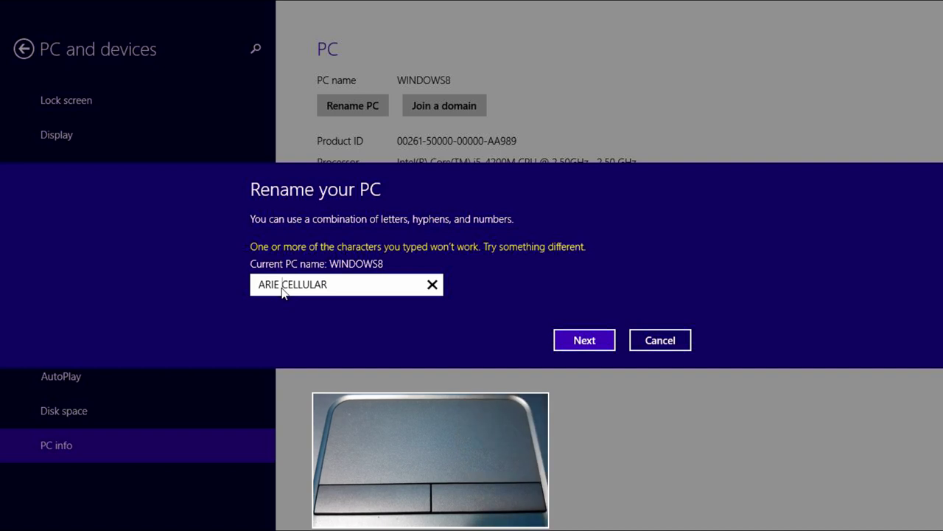
left_click(580, 343)
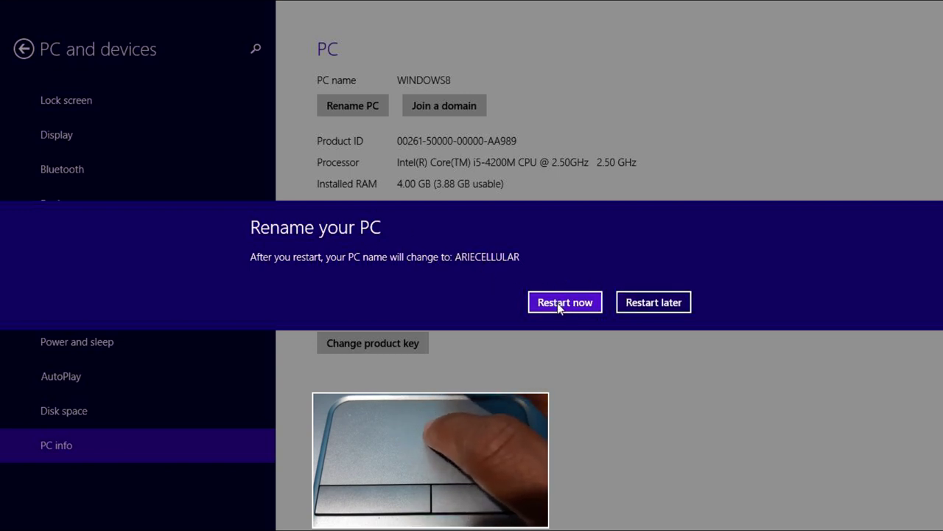
left_click(666, 305)
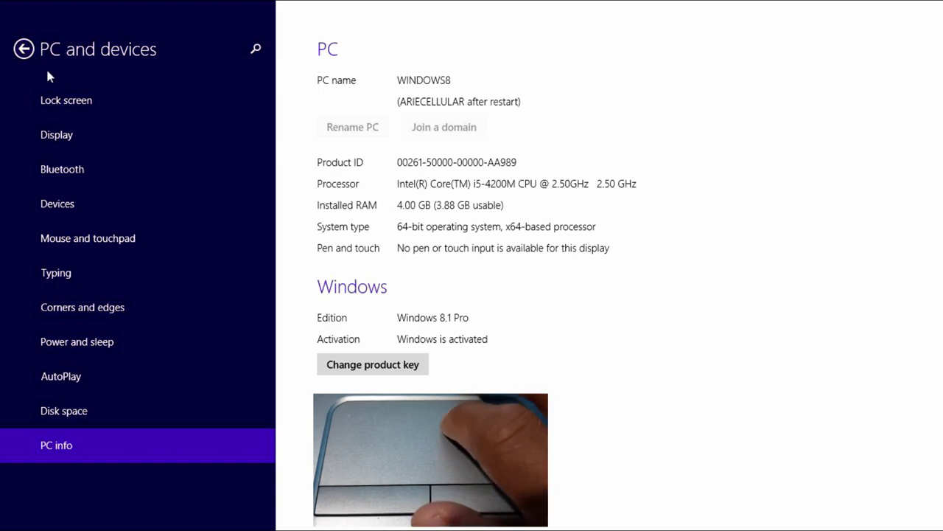
Examine the screen orientation options on the Display page of PC and devices
left_click(79, 135)
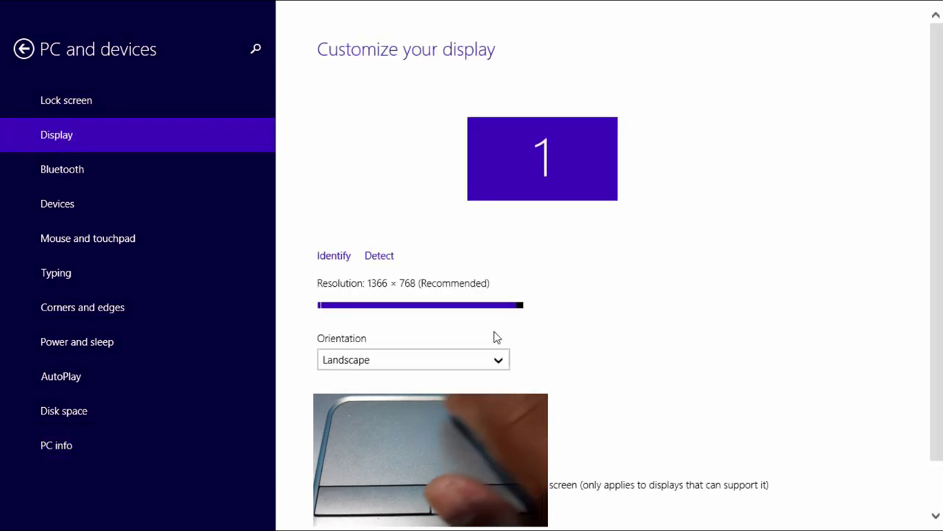
scroll(882, 216, "down", 2)
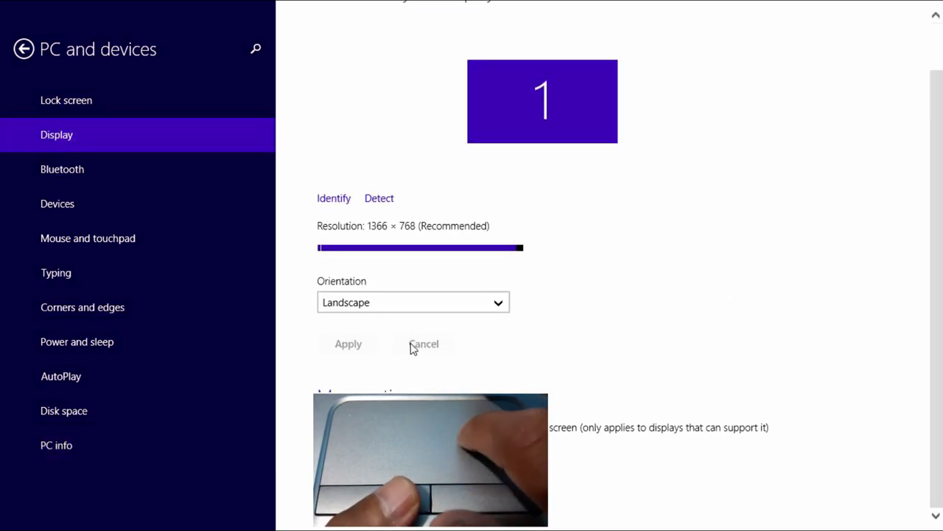
left_click(410, 309)
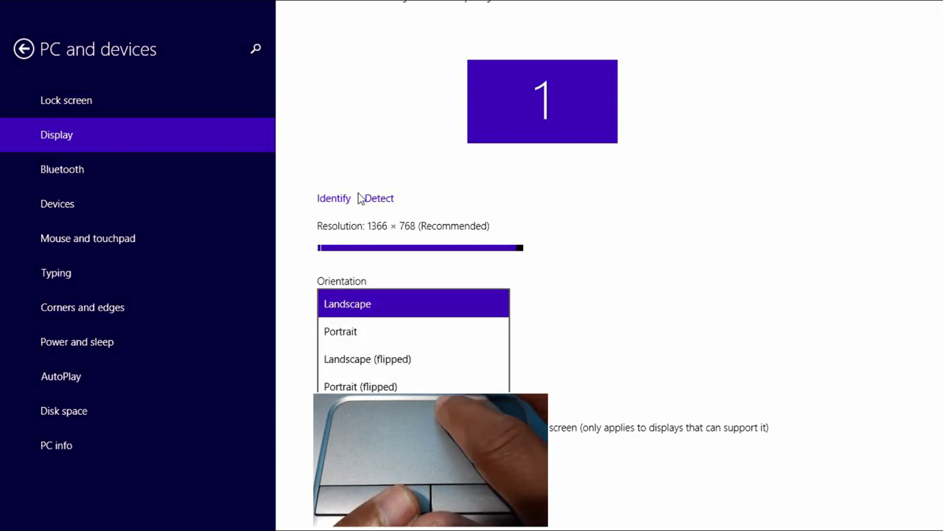
left_click(510, 165)
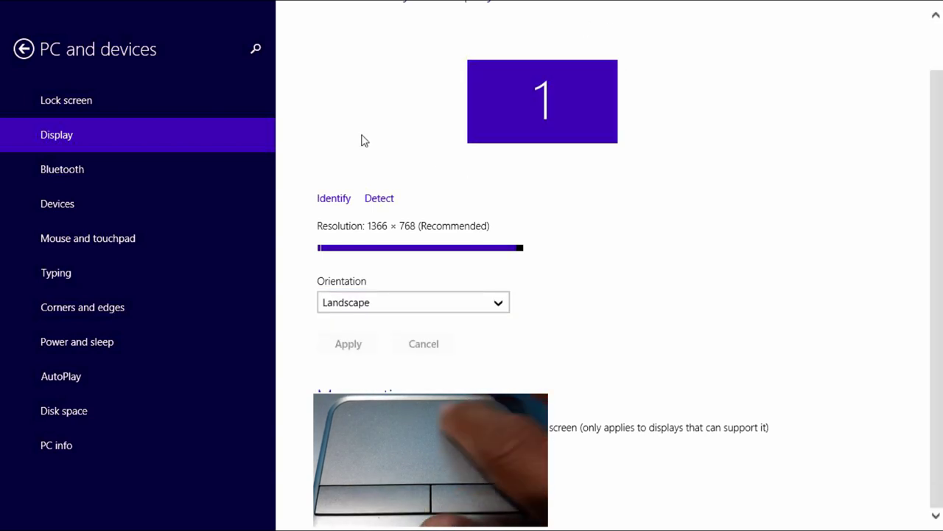
Open the Control Panel from PC settings and start changing the account name in User Accounts
left_click(25, 45)
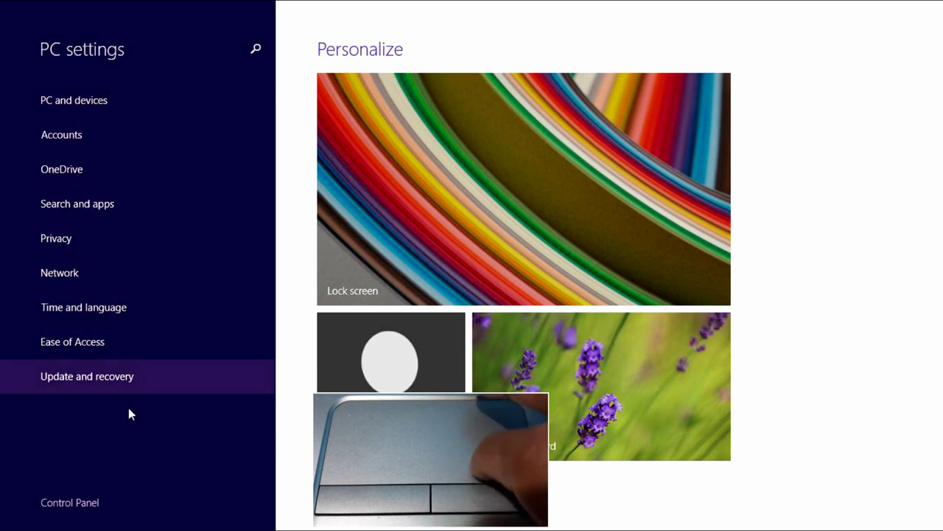
left_click(74, 502)
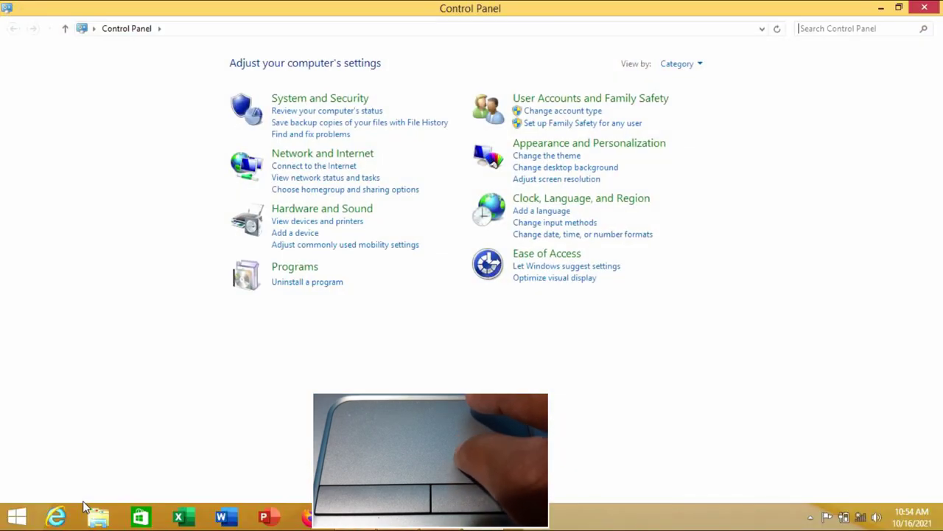
left_click(620, 96)
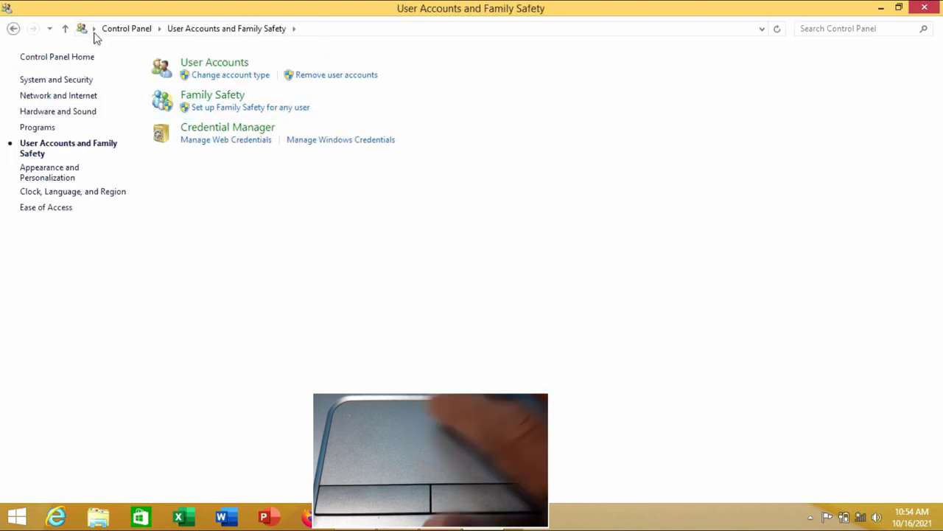
left_click(213, 65)
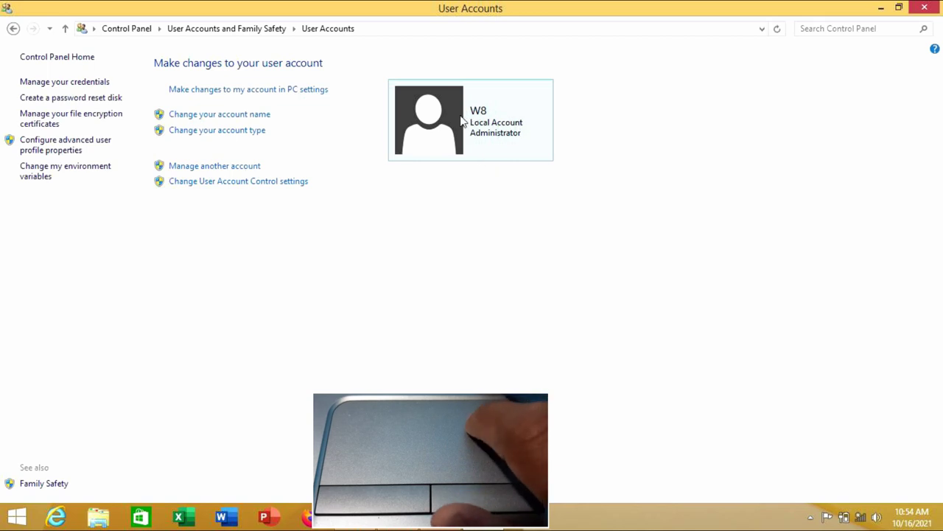
left_click(230, 120)
left_click(354, 130)
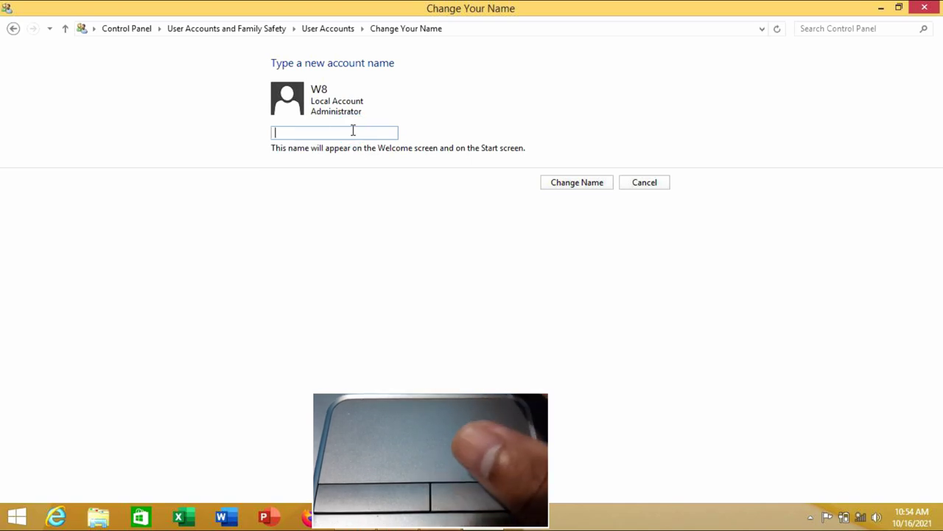
Change the local account's name to "ARIE CELLULAR" and minimize the Control Panel from its home page
type("ARIE ")
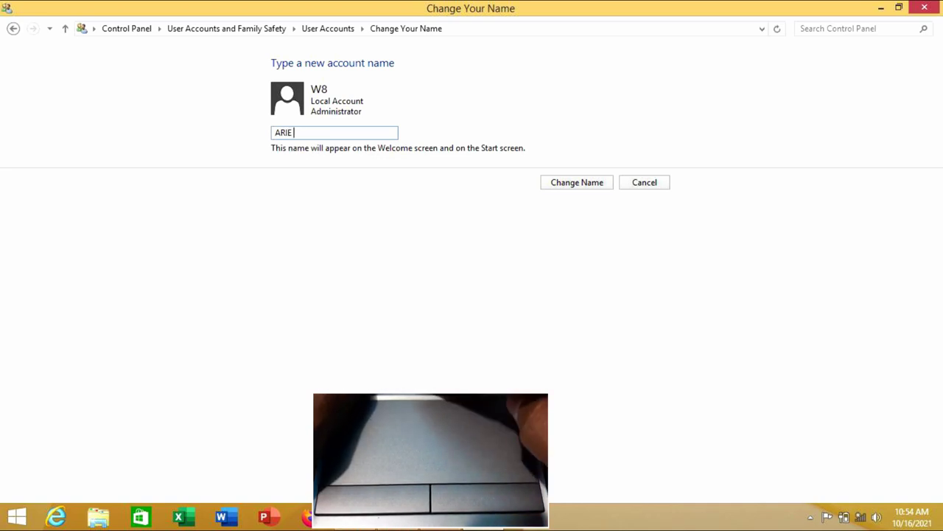
type("C")
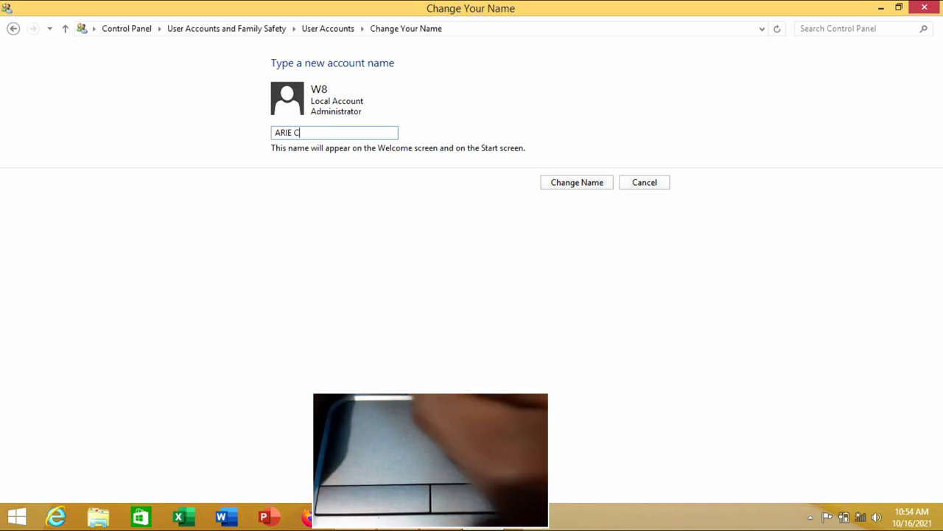
type("ELLU")
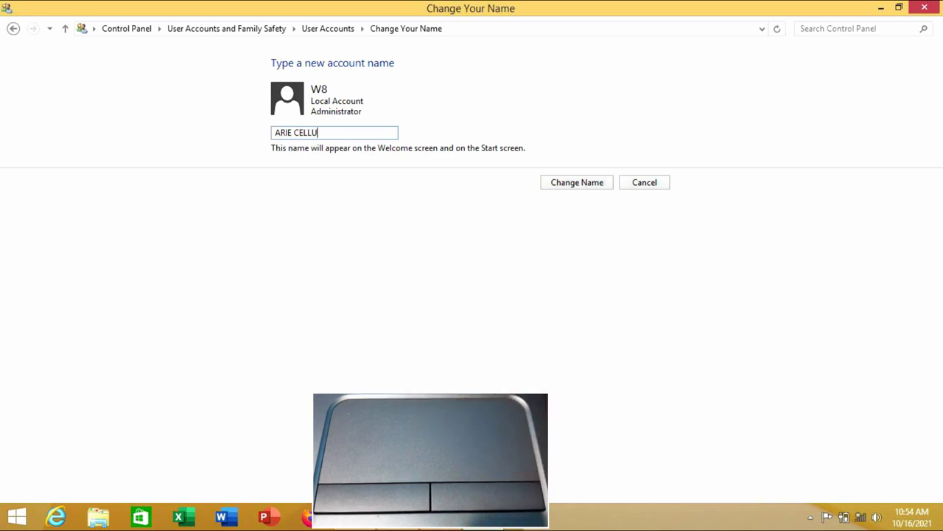
type("LAR")
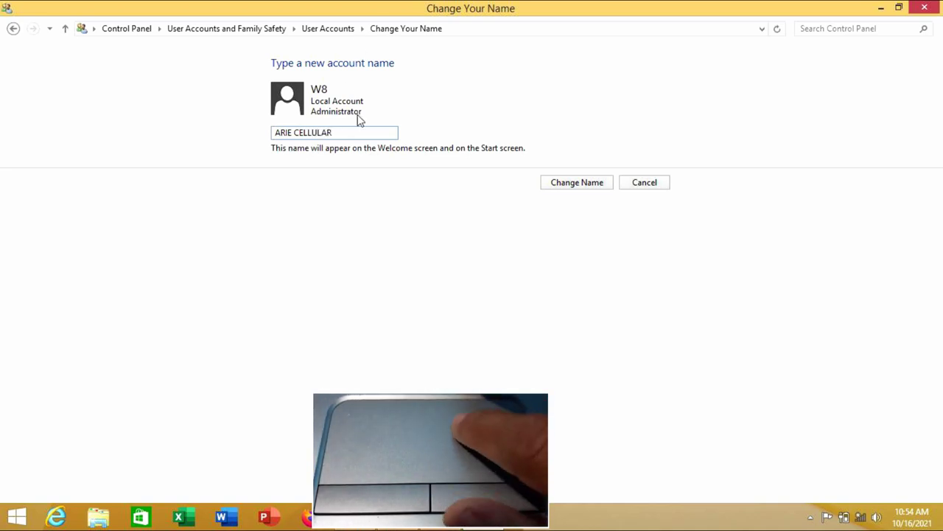
left_click(596, 185)
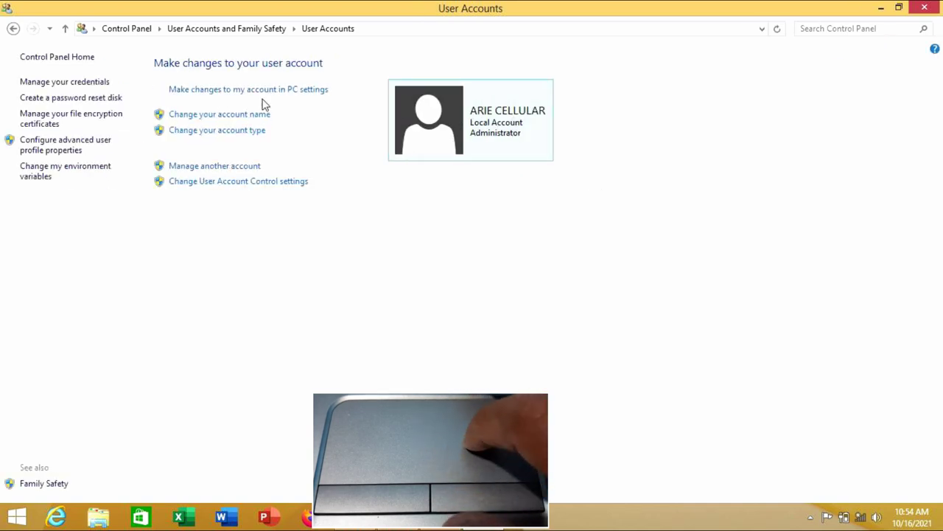
left_click(59, 57)
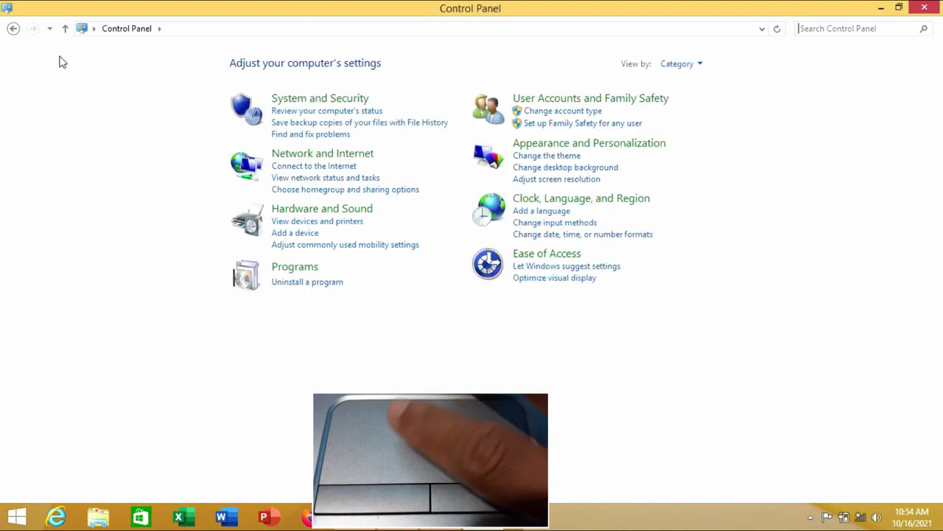
left_click(881, 9)
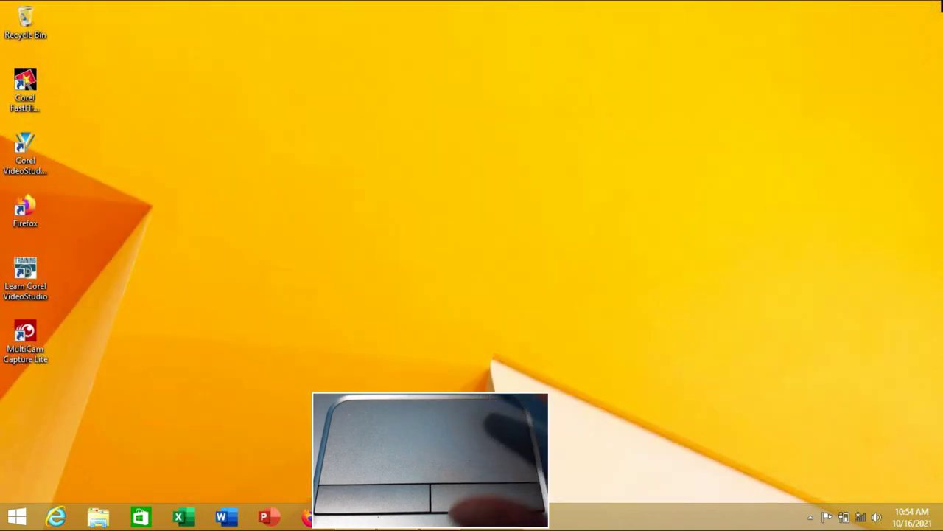
mouse_move(942, 2)
left_click(912, 332)
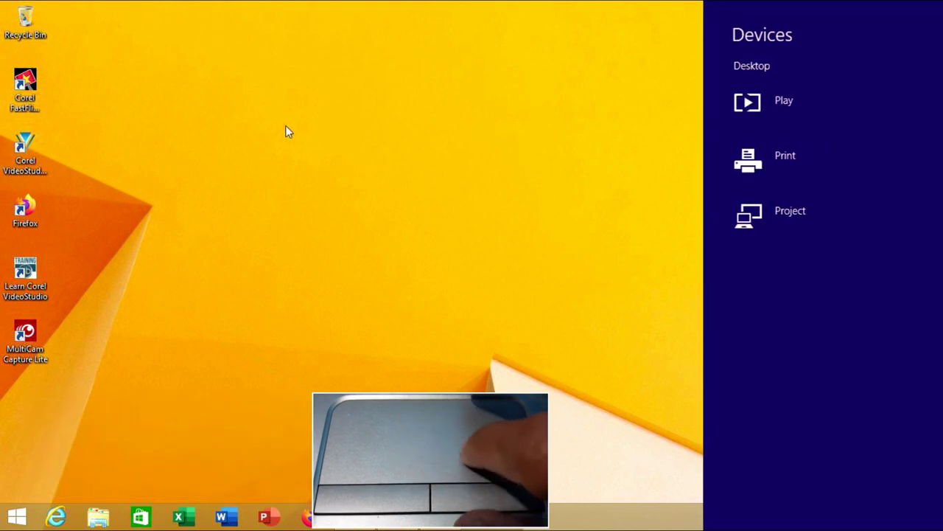
left_click(295, 134)
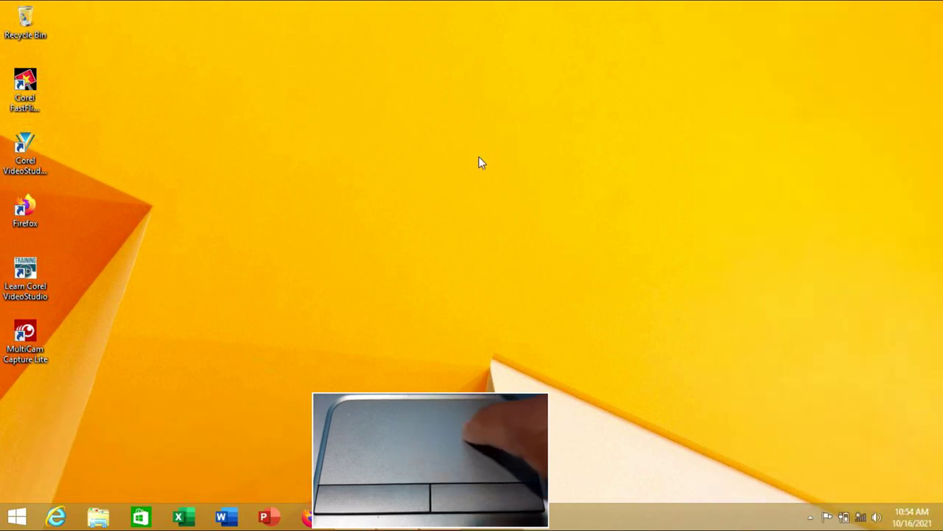
Open the desktop personalization settings, apply the Lines and colors theme and show it on the desktop
right_click(501, 162)
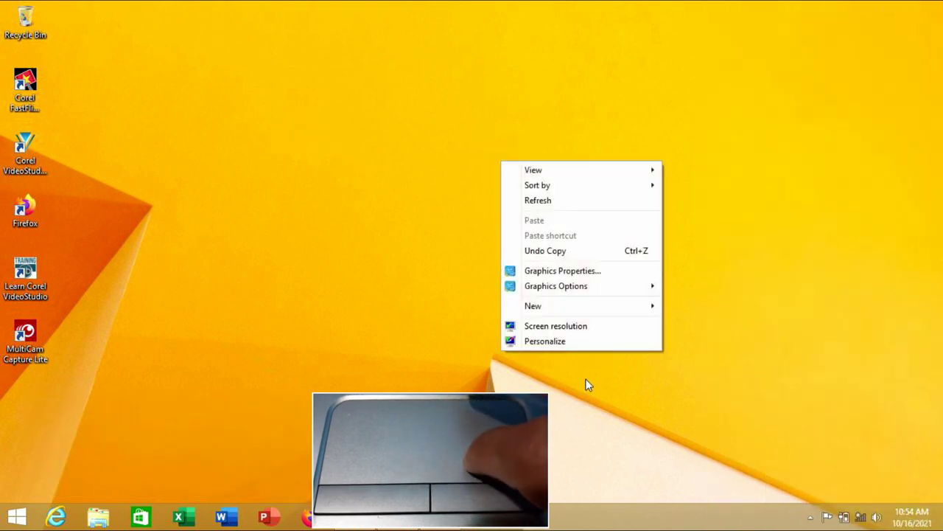
left_click(559, 343)
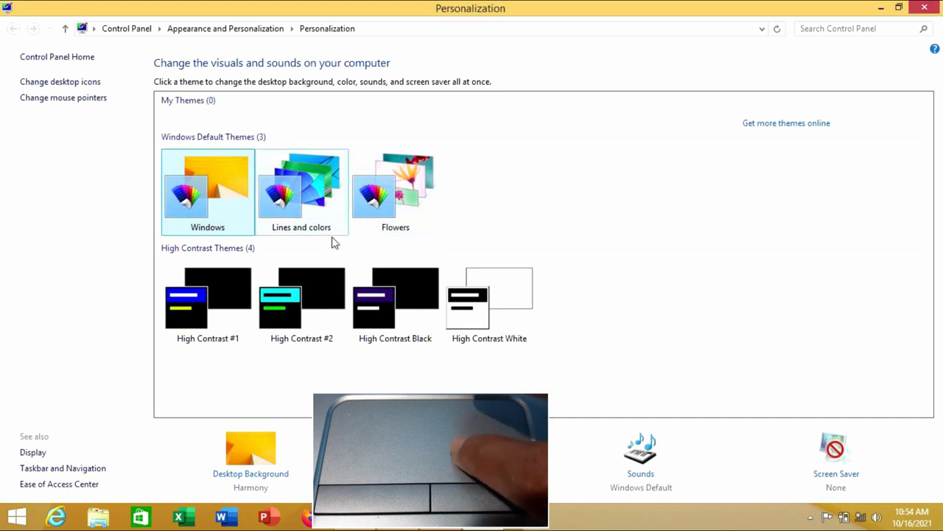
left_click(306, 217)
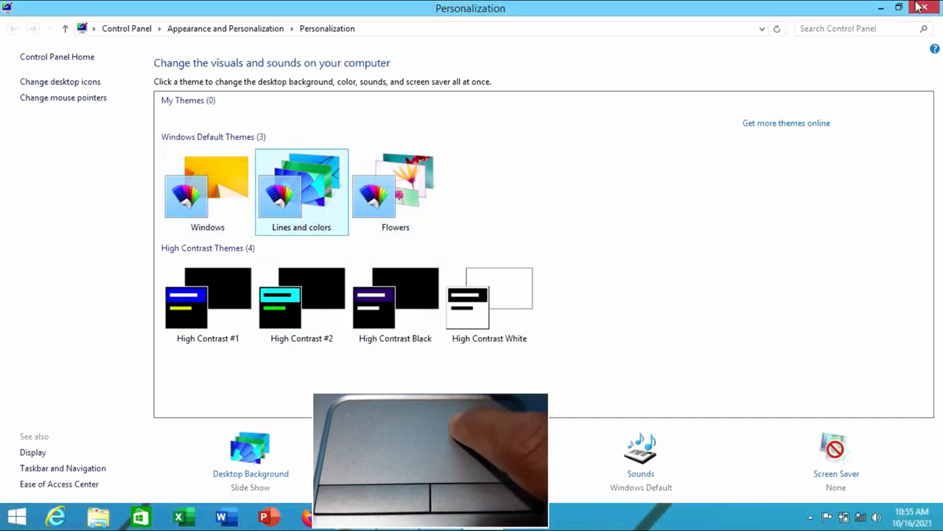
left_click(883, 9)
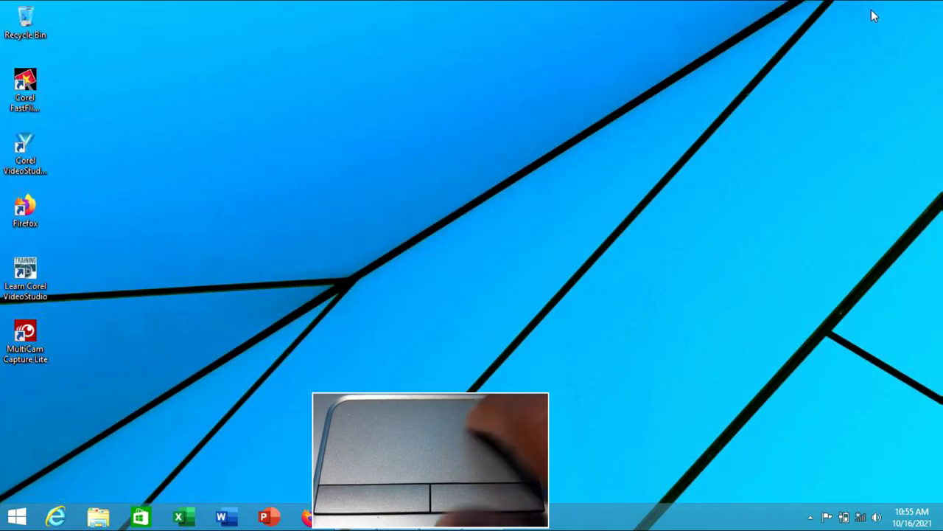
Switch the desktop theme to Flowers in Personalization and show it on the desktop
left_click(483, 519)
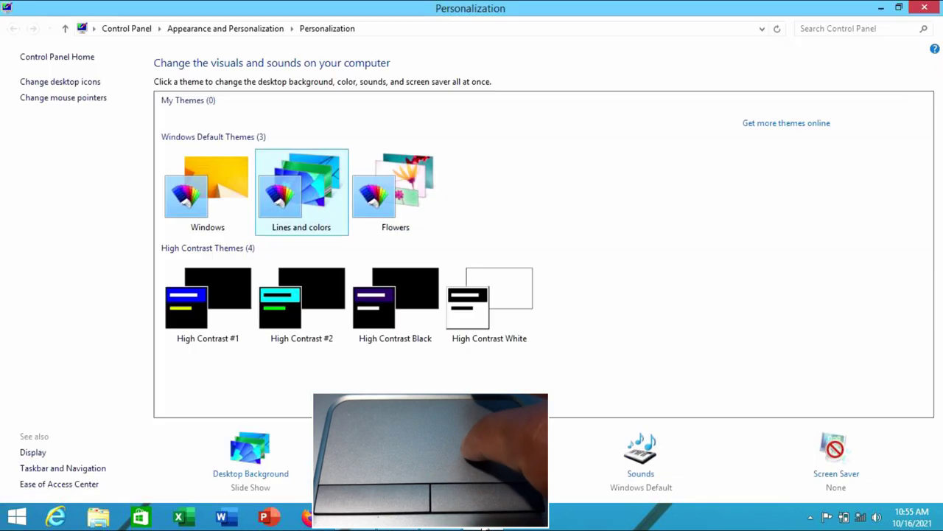
left_click(389, 208)
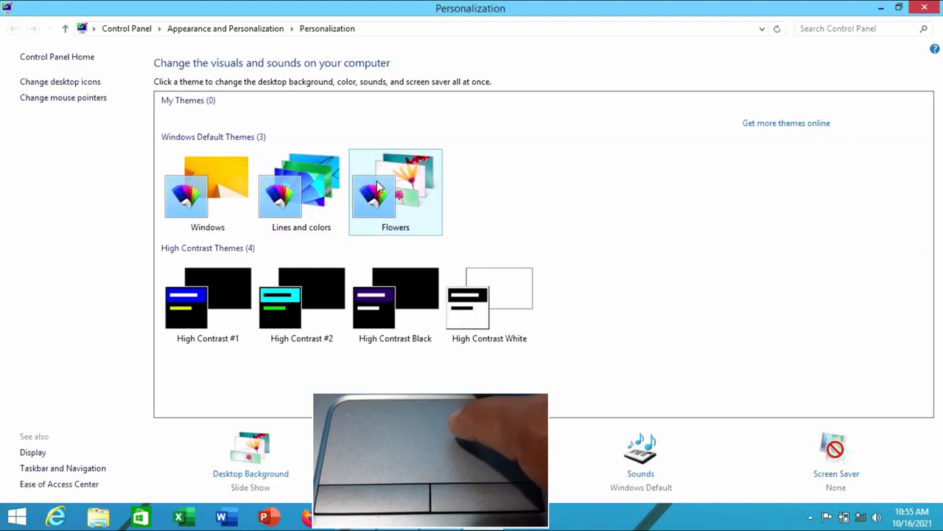
left_click(879, 10)
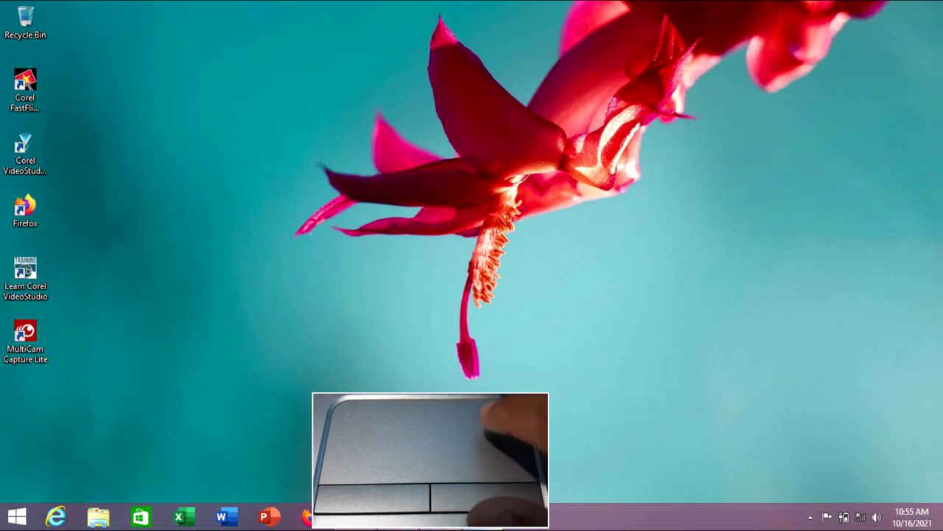
Open the Desktop Background settings from Personalization and look at the folder browser for choosing pictures
key("alt+Tab")
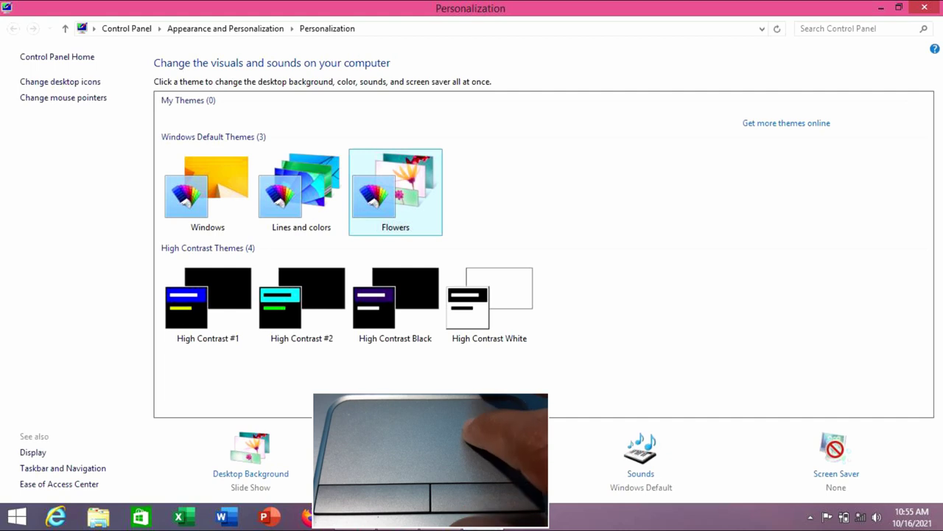
left_click(227, 478)
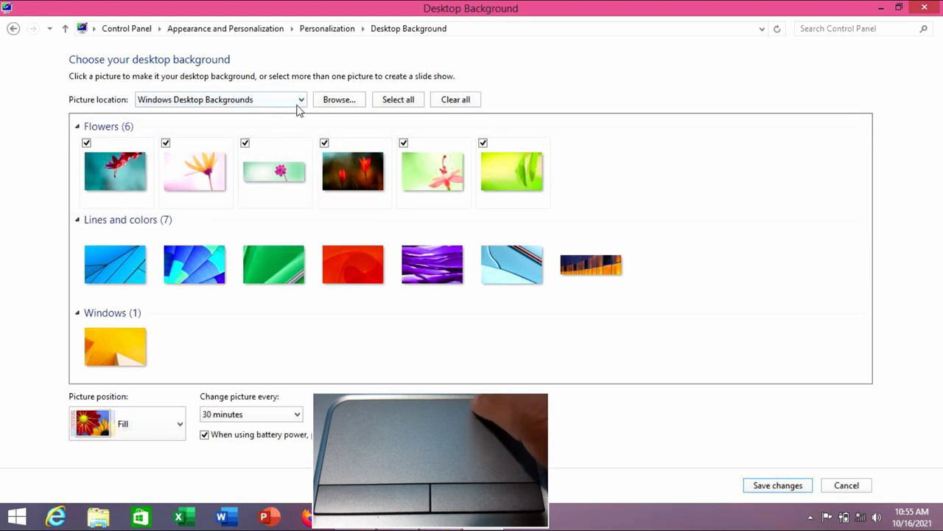
left_click(334, 100)
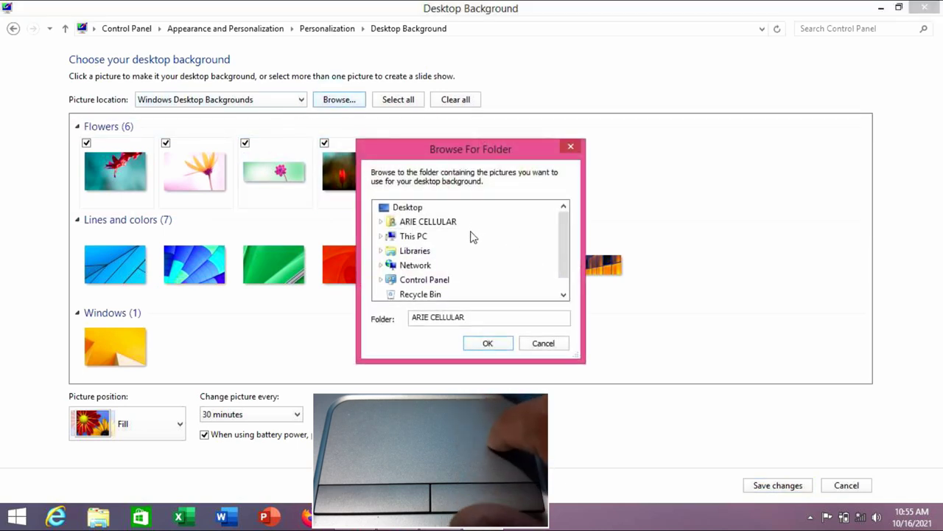
left_click(548, 346)
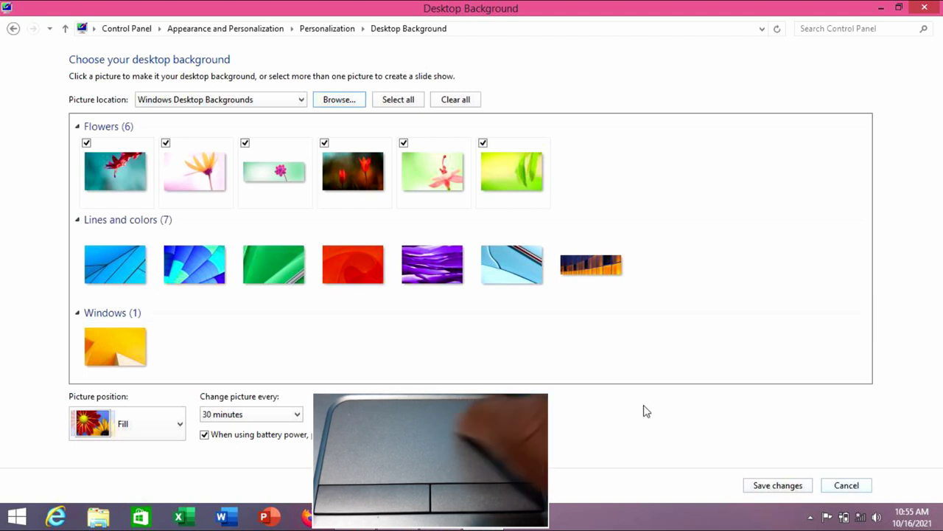
Review the picture position and change interval choices, then save the background settings and close Personalization
left_click(125, 431)
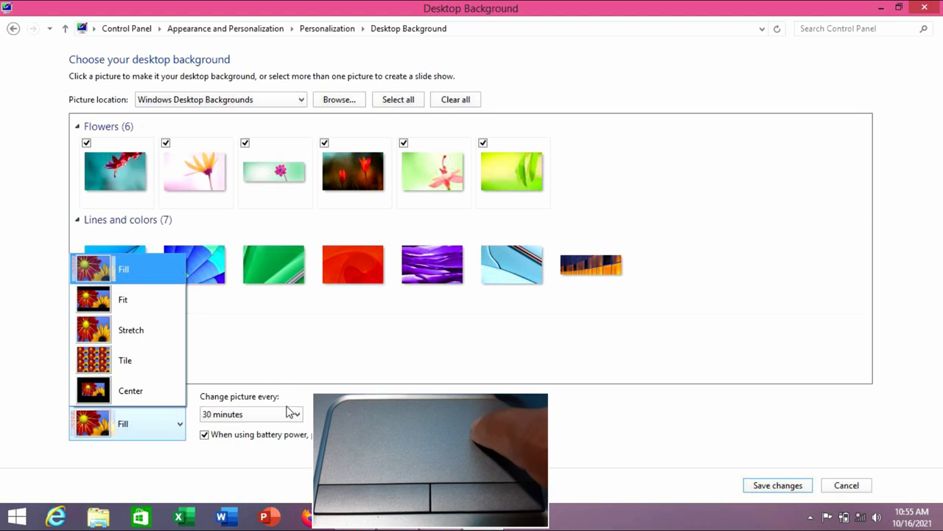
left_click(278, 243)
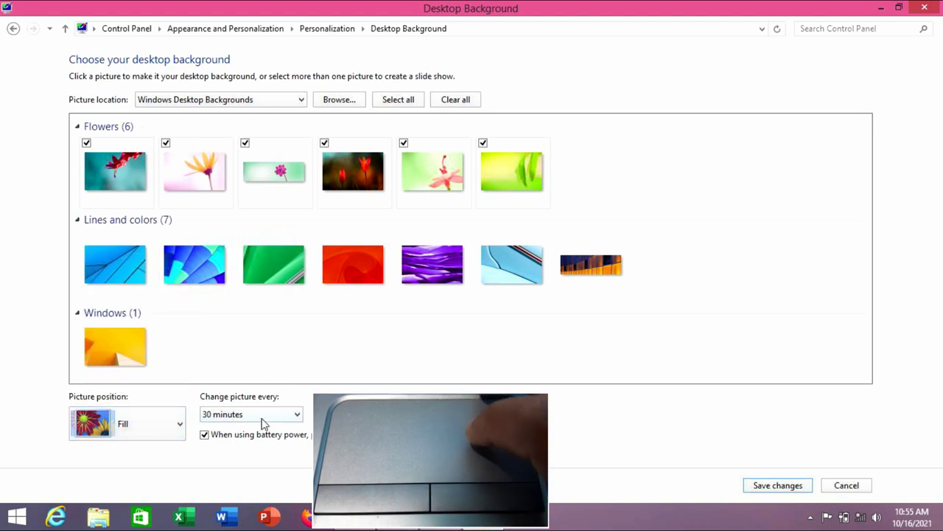
left_click(263, 418)
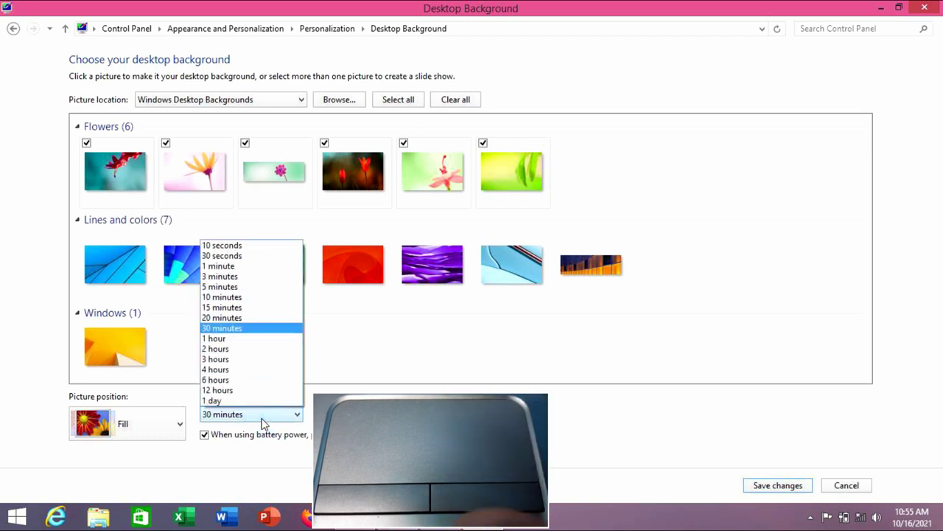
left_click(263, 418)
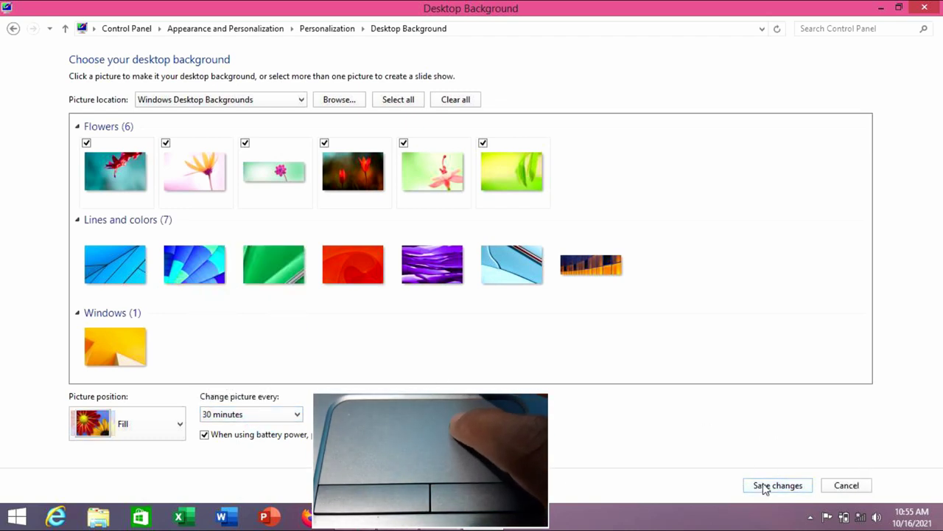
left_click(805, 485)
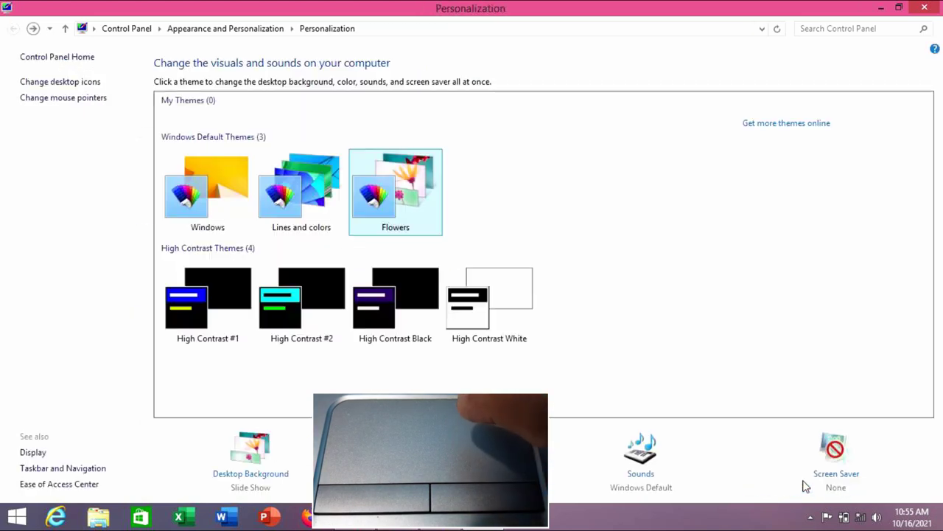
left_click(926, 8)
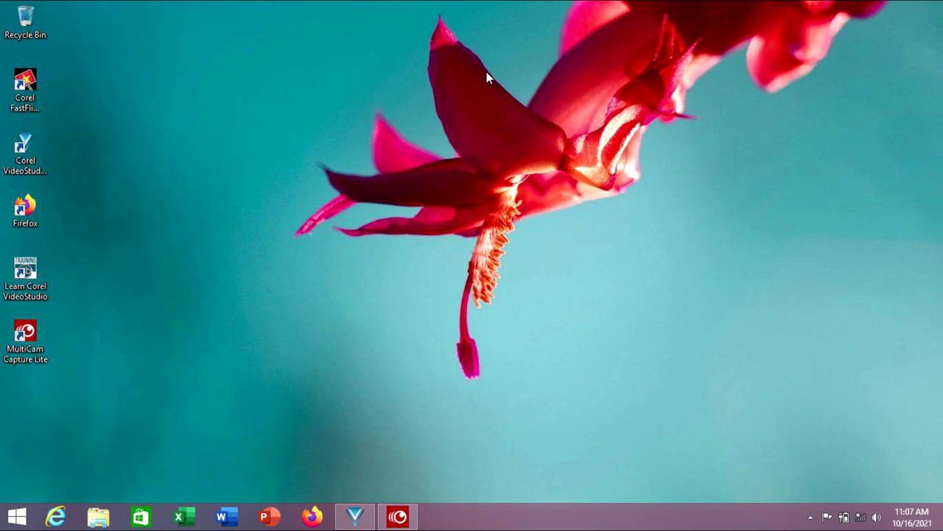
View the power options on the Start screen without choosing any and return to the desktop
left_click(15, 518)
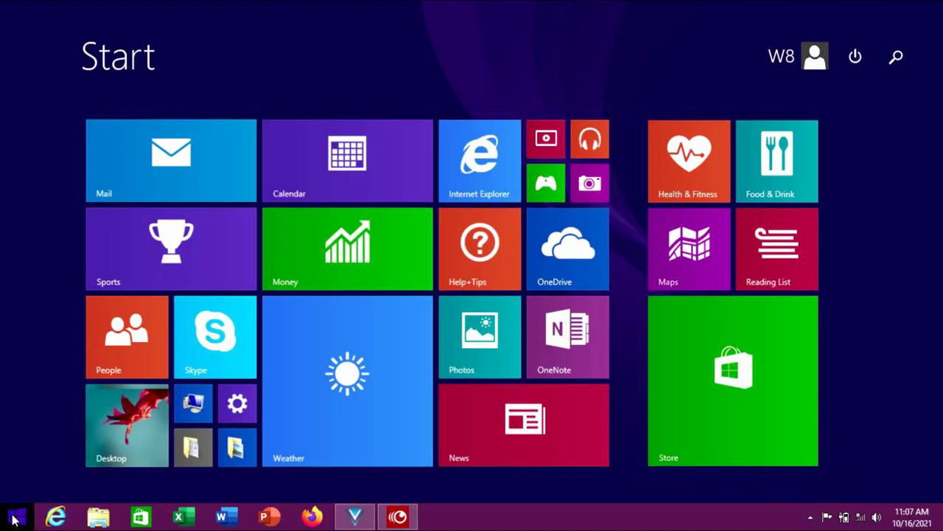
left_click(860, 63)
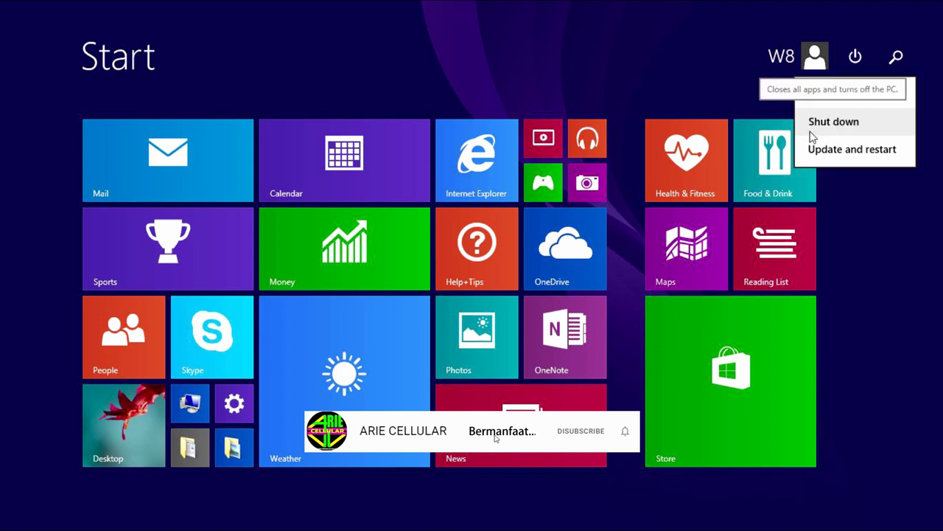
left_click(696, 84)
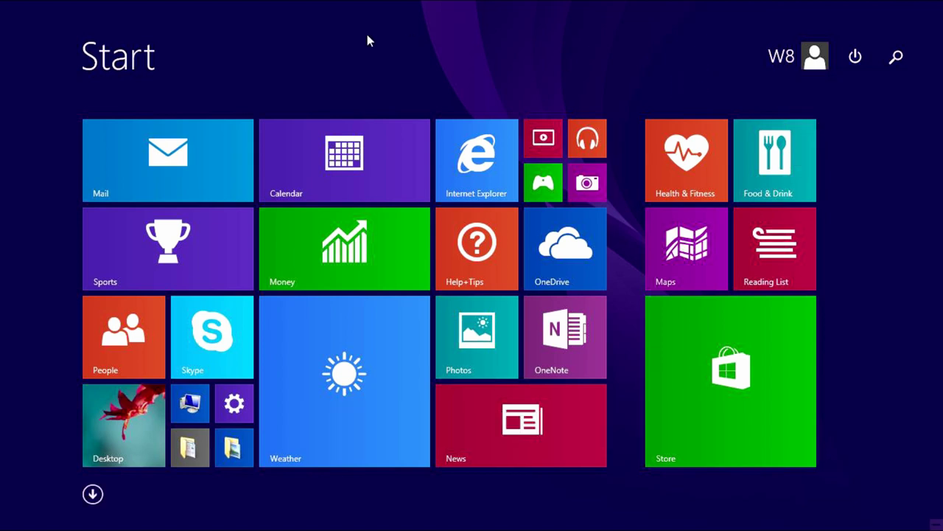
left_click(136, 445)
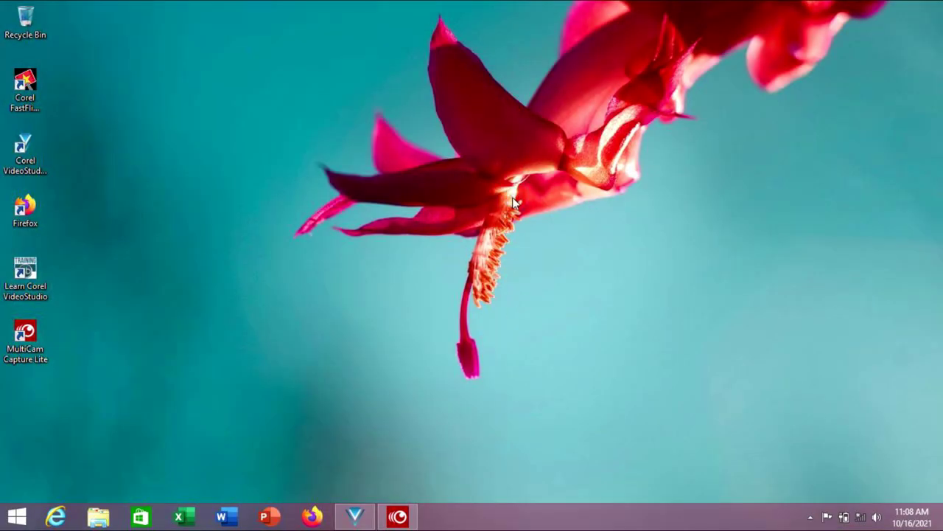